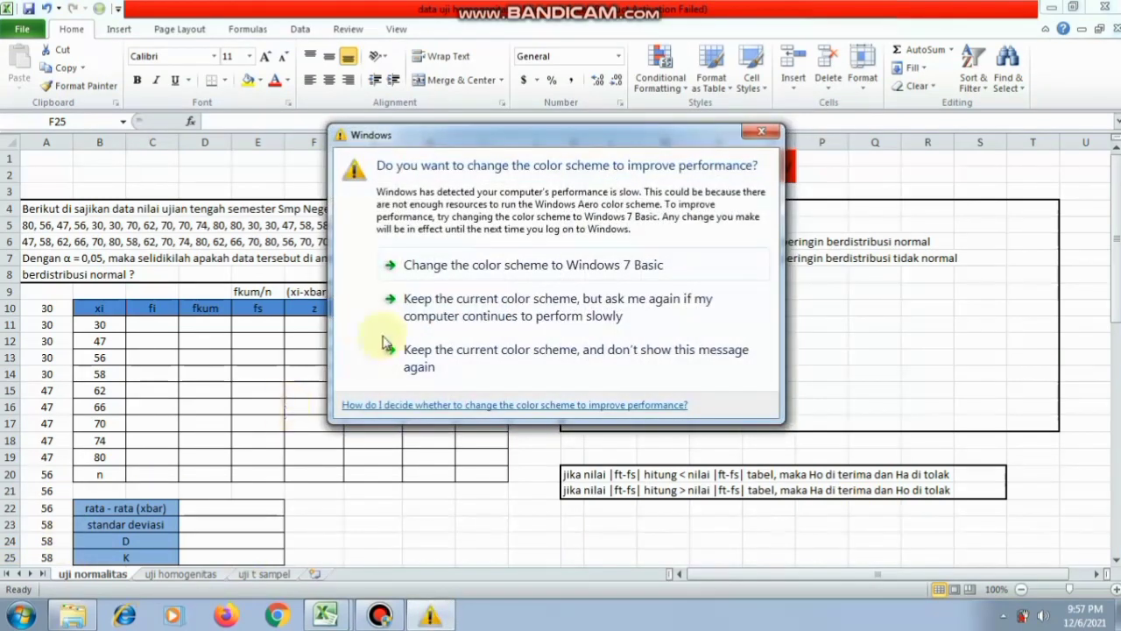
# Step: Dismiss the Windows color scheme prompt and enter =COUNTIF(A10:A59,B11) as the first fi frequency in cell C11
pyautogui.click(763, 132)
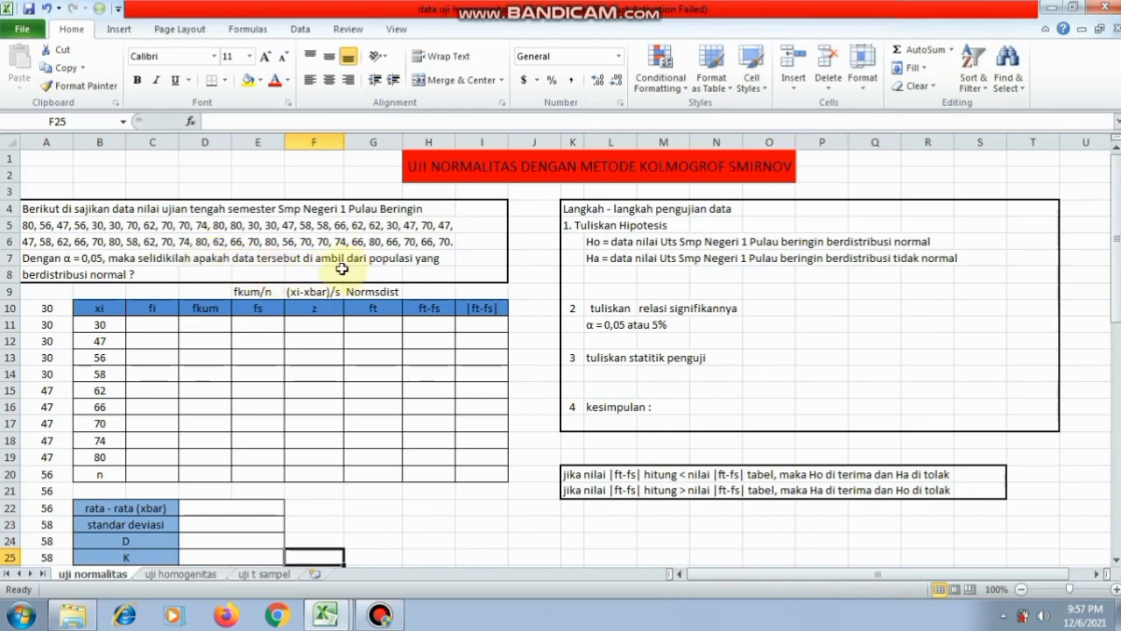
pyautogui.click(151, 324)
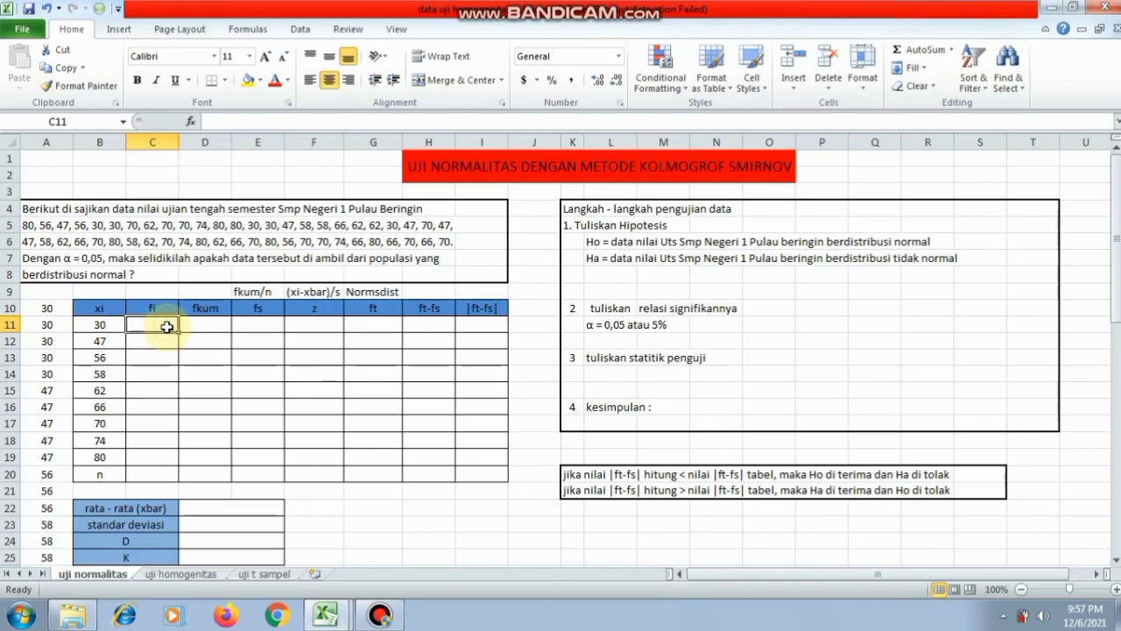
pyautogui.write('=')
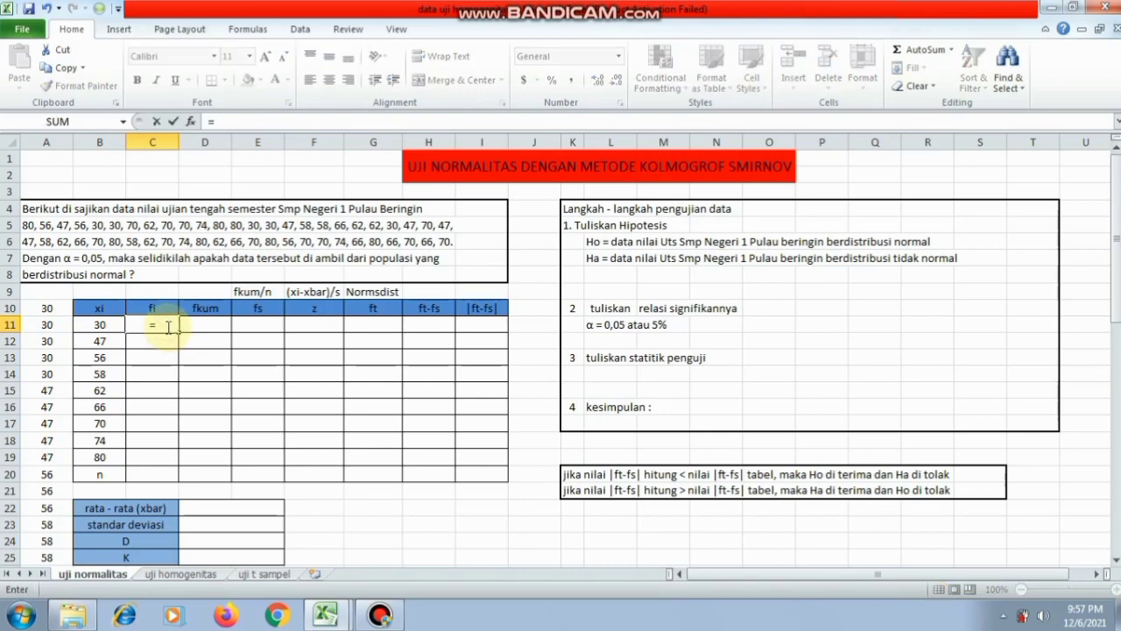
pyautogui.write('co')
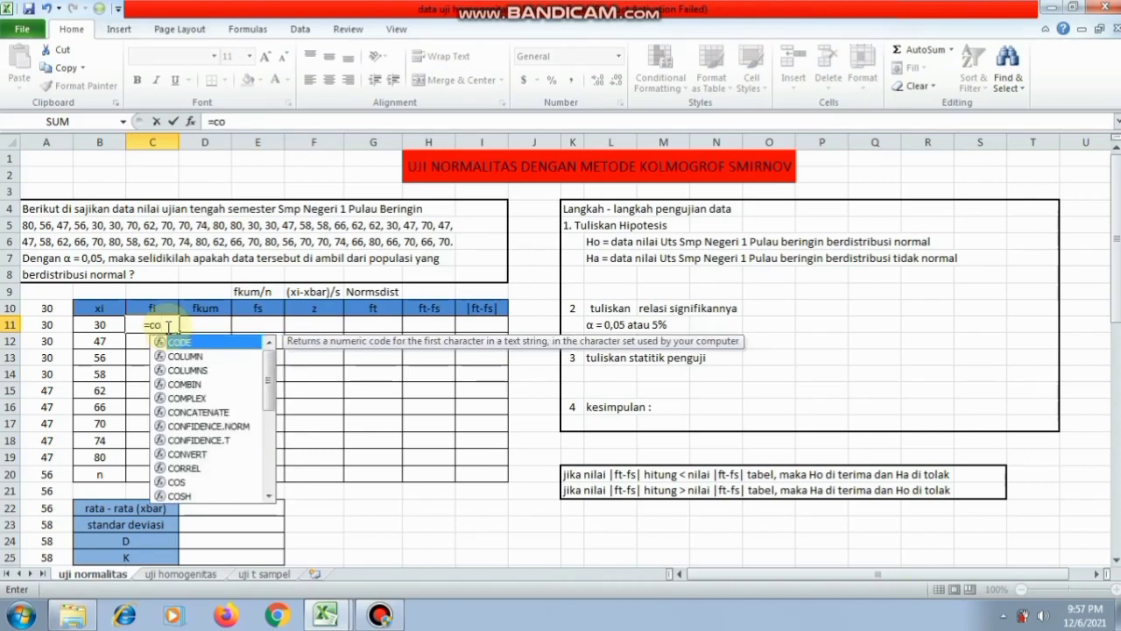
pyautogui.write('un')
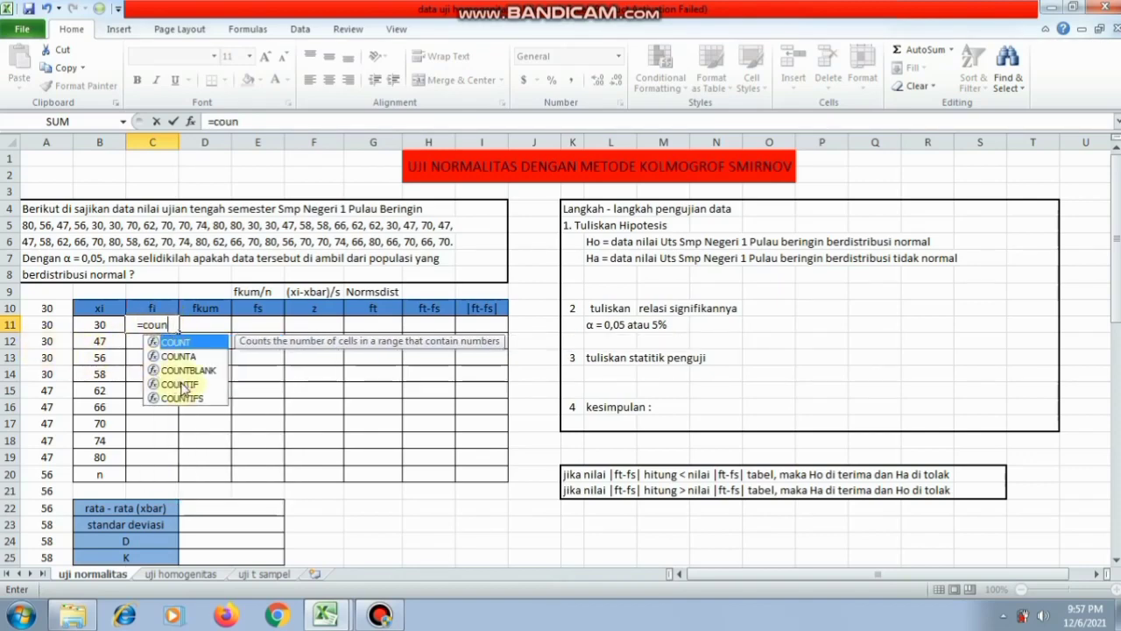
pyautogui.doubleClick(183, 384)
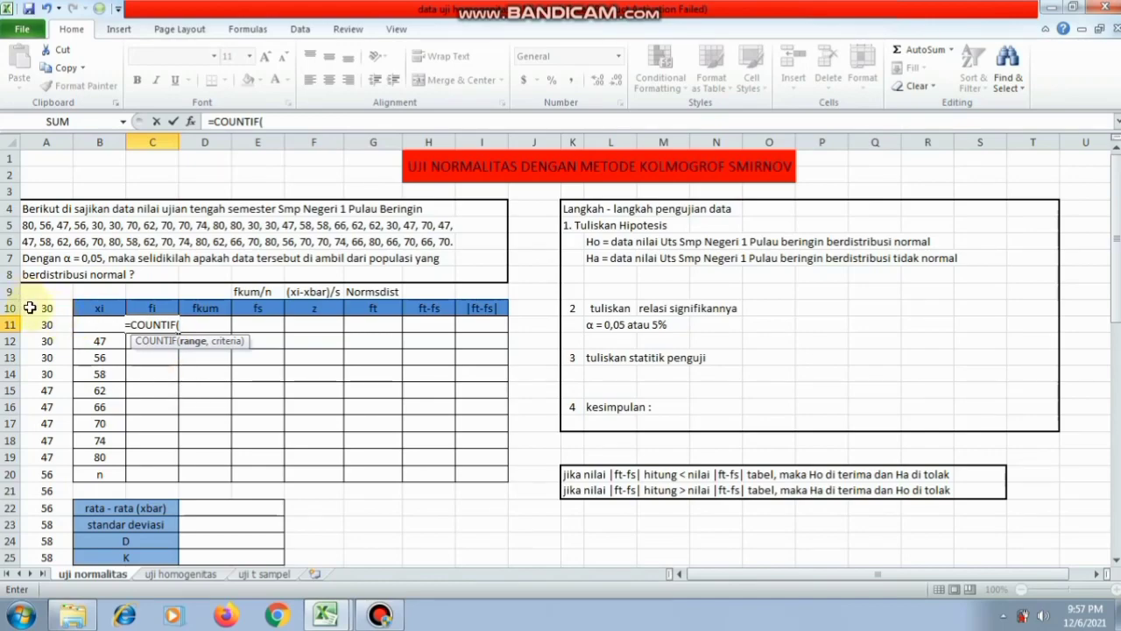
pyautogui.moveTo(30, 307); pyautogui.dragTo(53, 532)
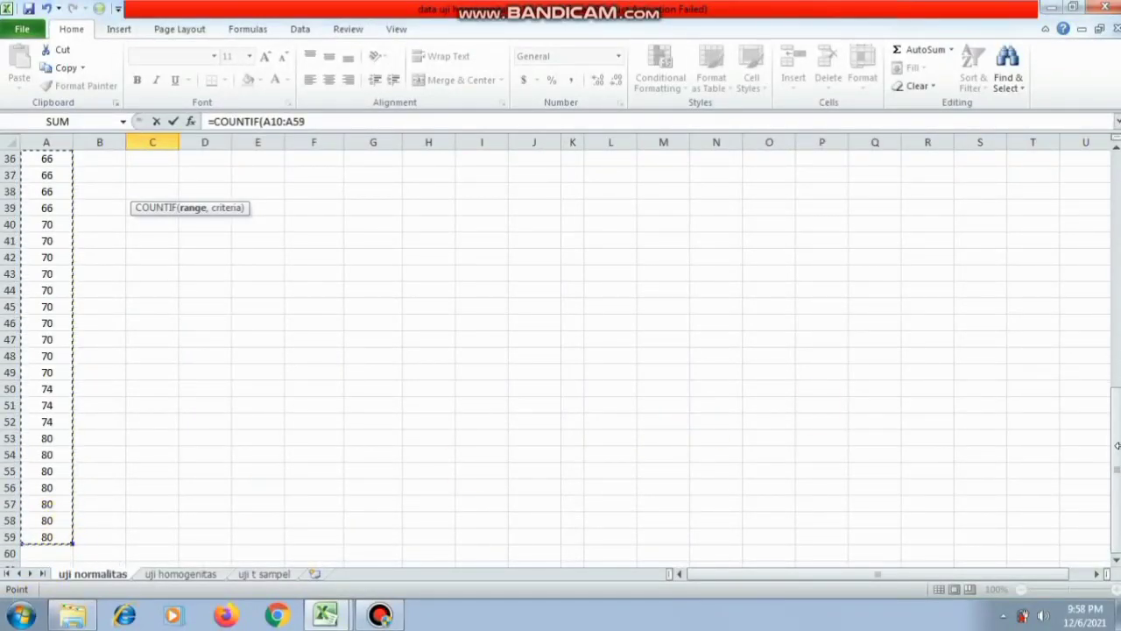
pyautogui.moveTo(1115, 445); pyautogui.dragTo(1097, 114)
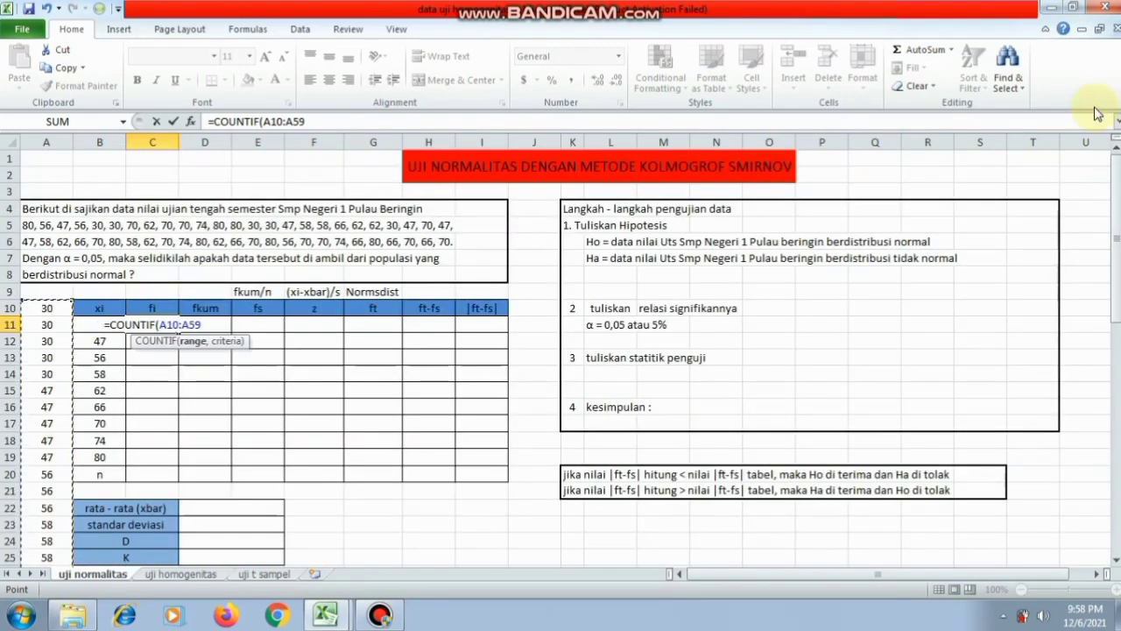
pyautogui.write(',')
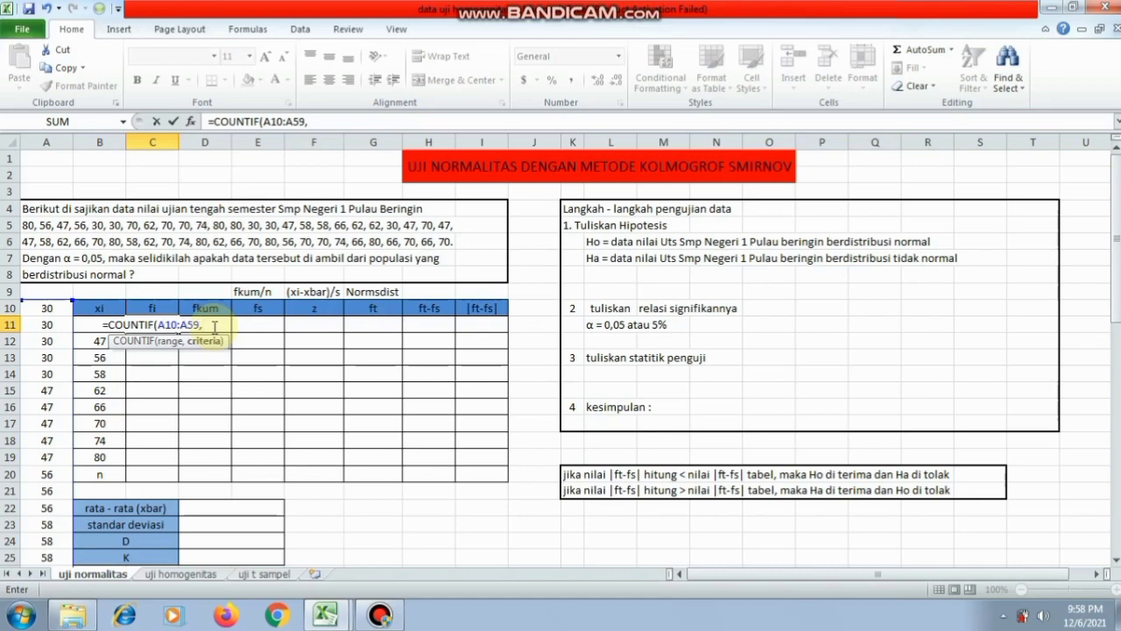
pyautogui.write('B')
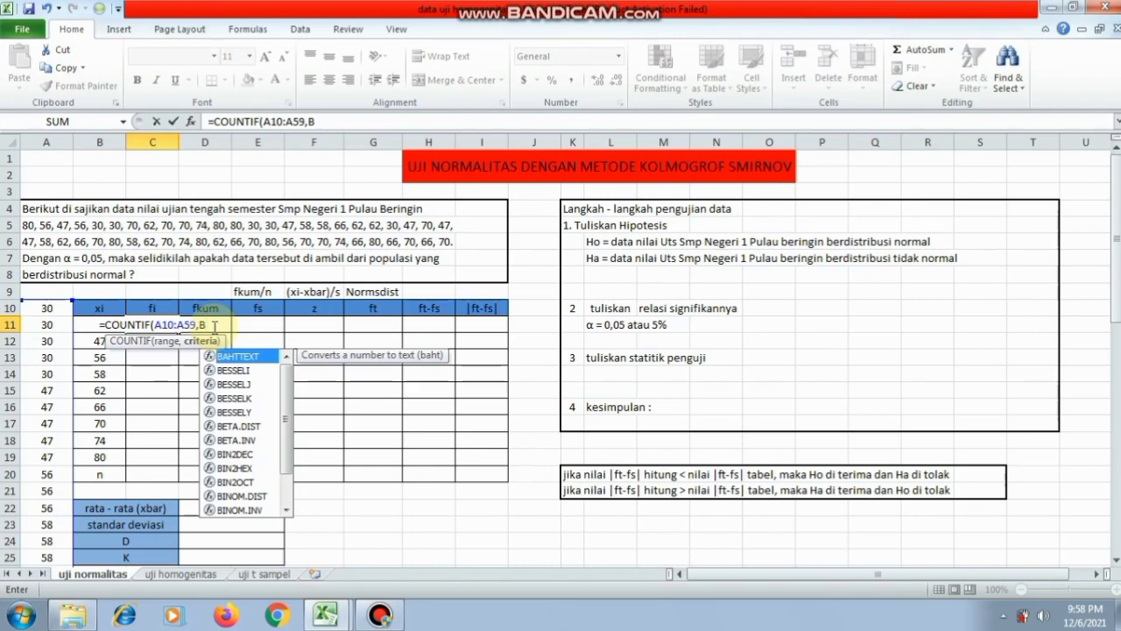
pyautogui.write('11')
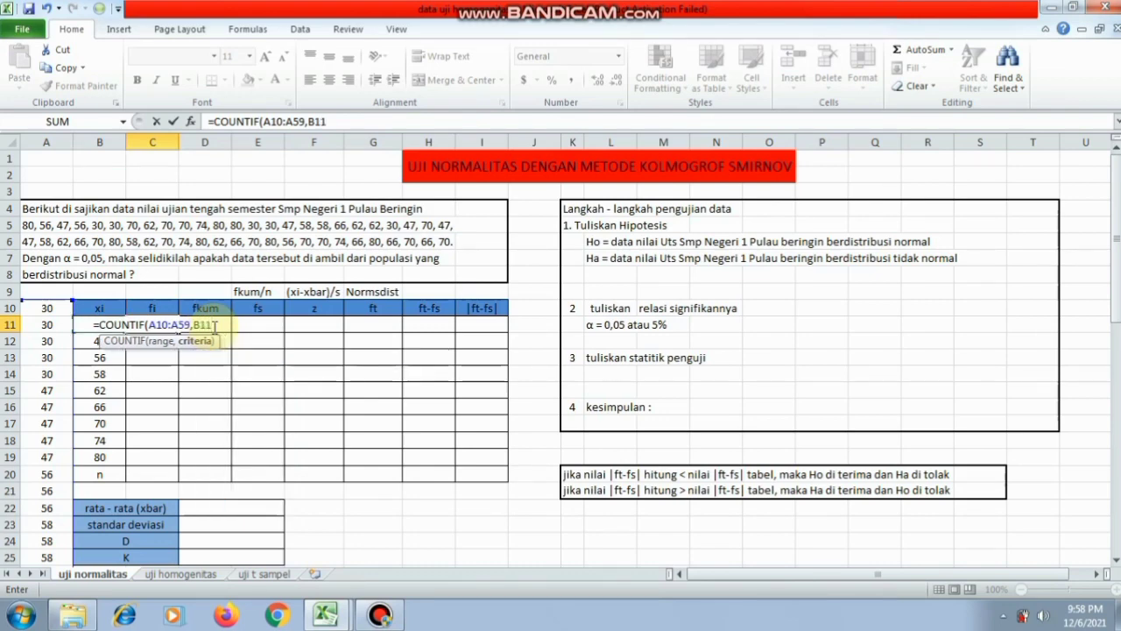
pyautogui.press('Return')
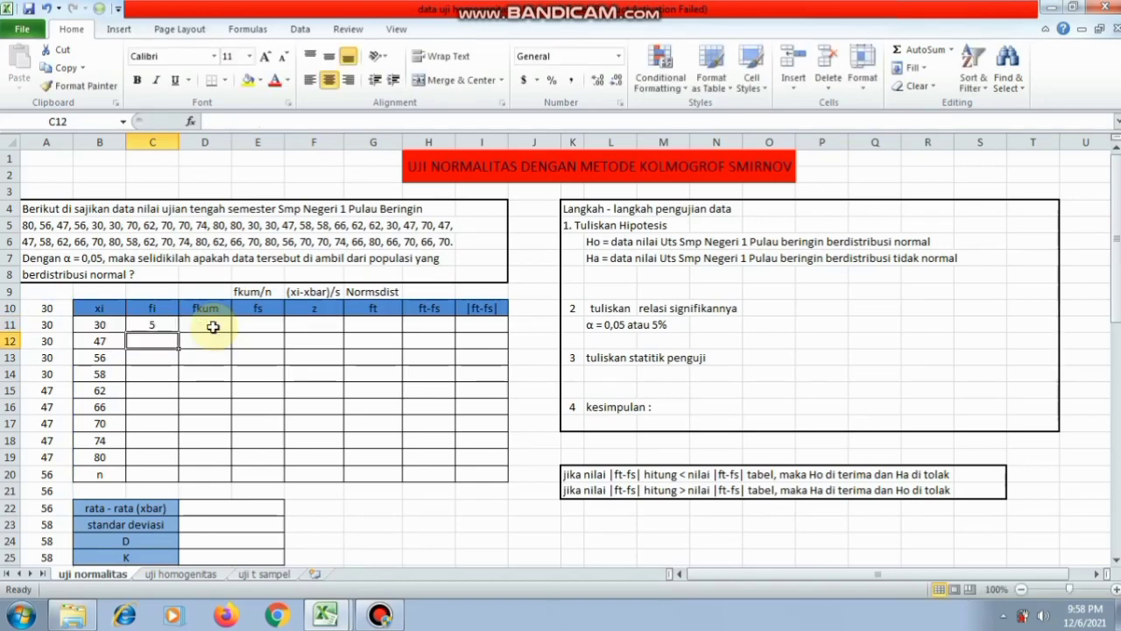
# Step: Fill the COUNTIF formula from C11 down to C19 to complete the fi column
pyautogui.click(151, 325)
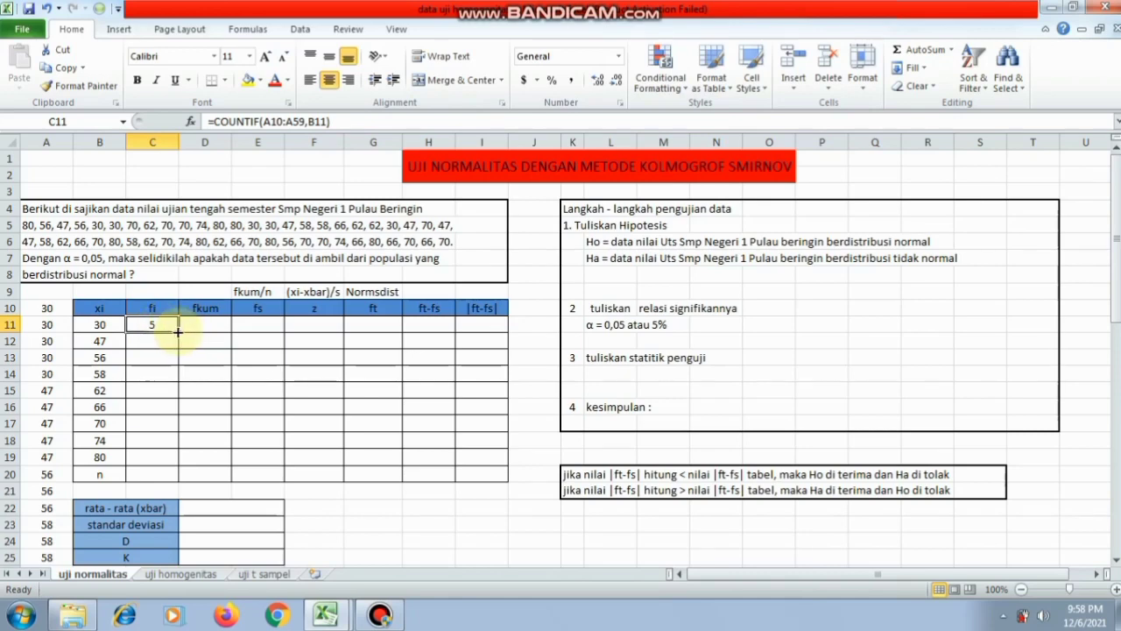
pyautogui.moveTo(177, 331); pyautogui.dragTo(169, 466)
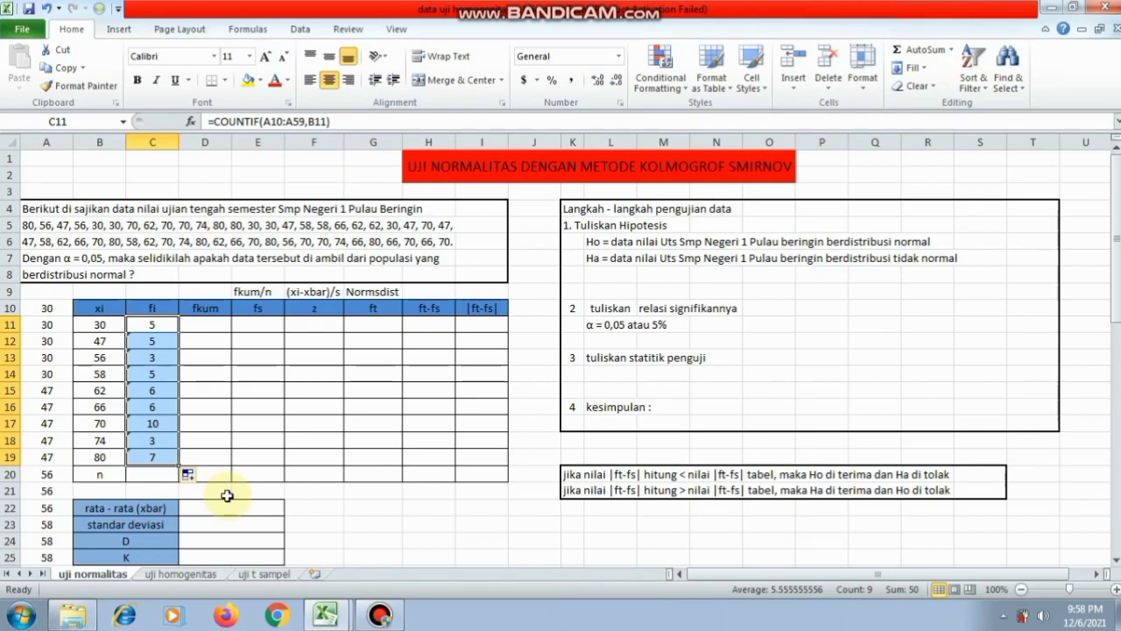
pyautogui.click(195, 489)
# Step: Total the fi frequencies in cell C20 of the n row with =SUM(C11:C19)
pyautogui.click(155, 474)
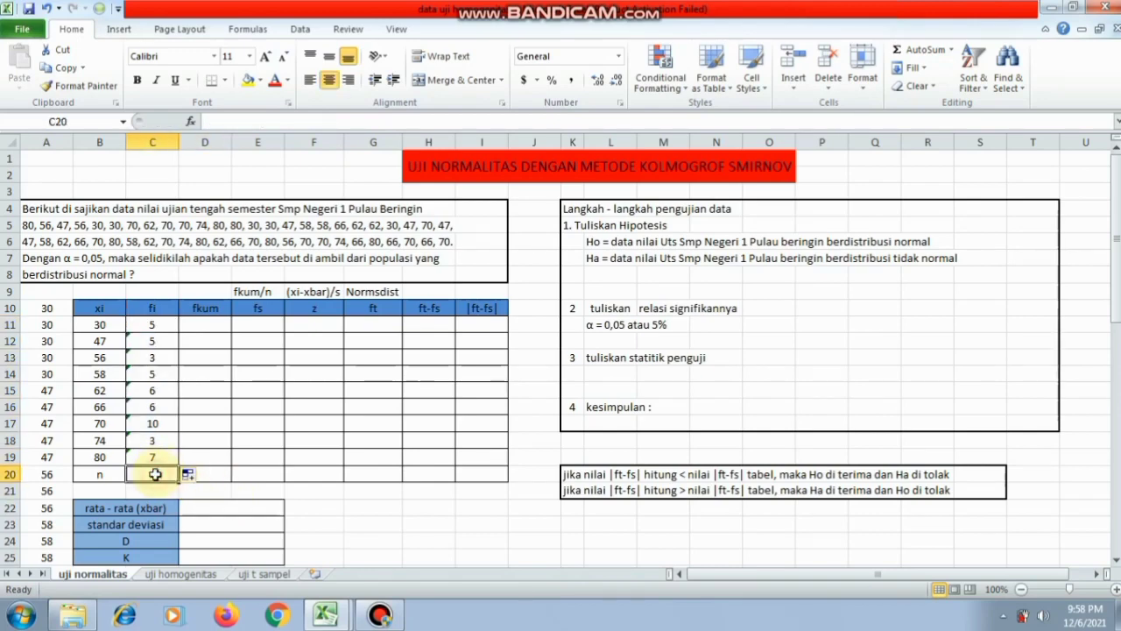
pyautogui.write('=')
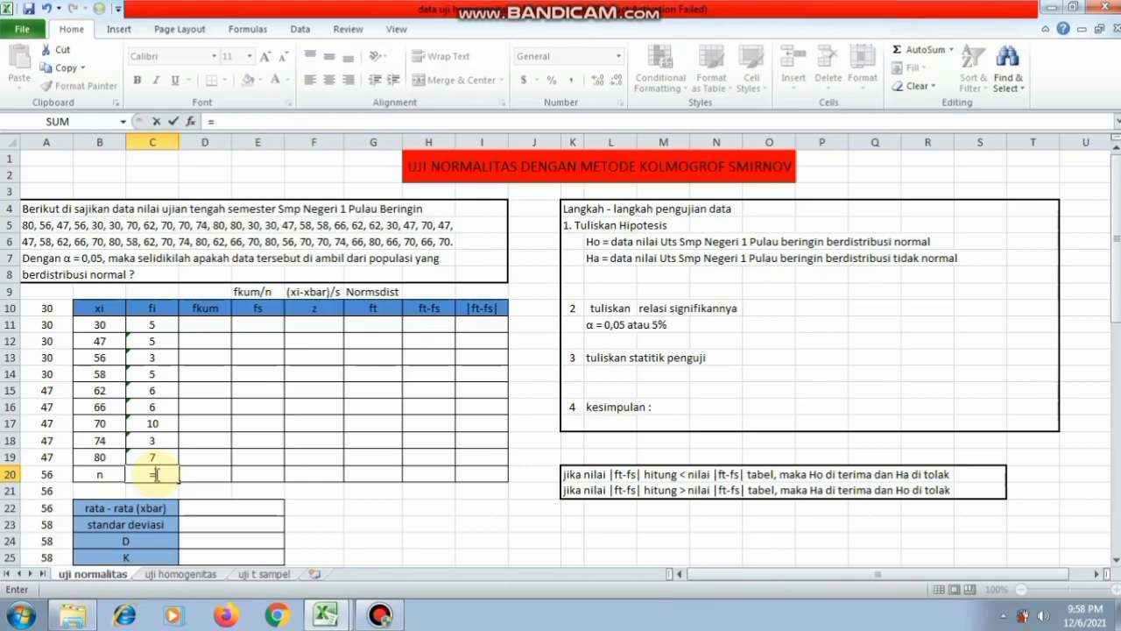
pyautogui.write('s')
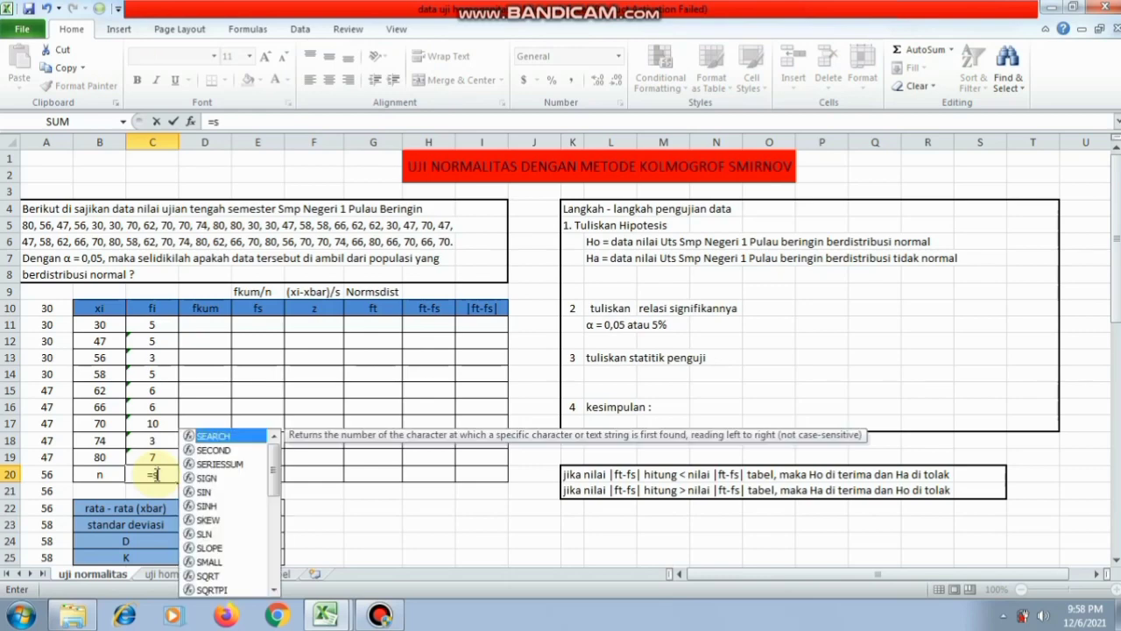
pyautogui.write('u')
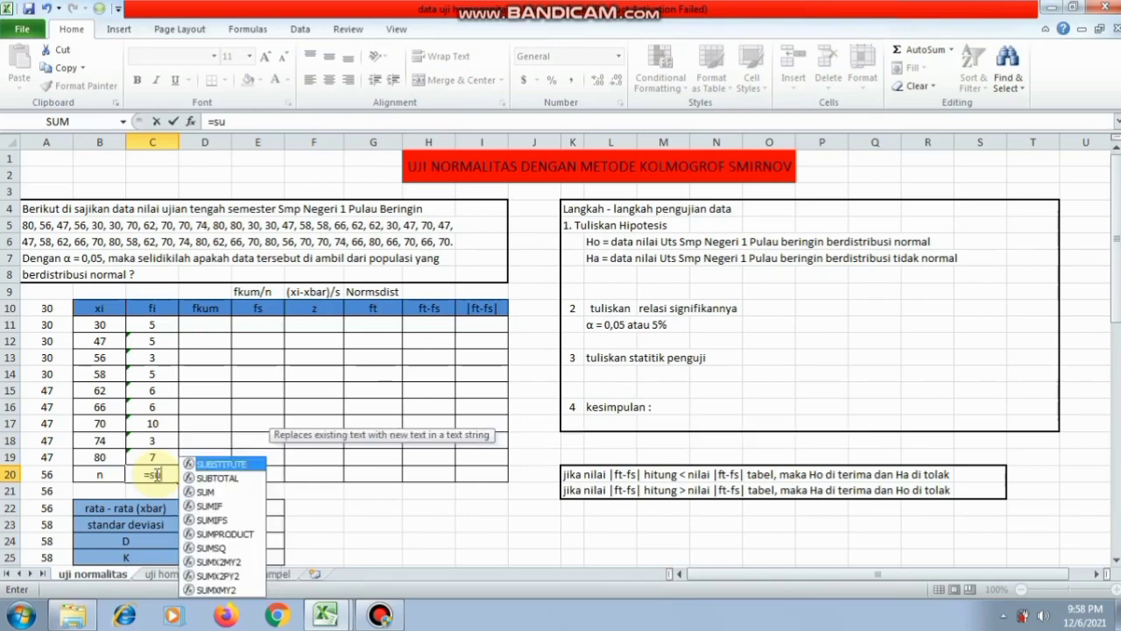
pyautogui.doubleClick(228, 495)
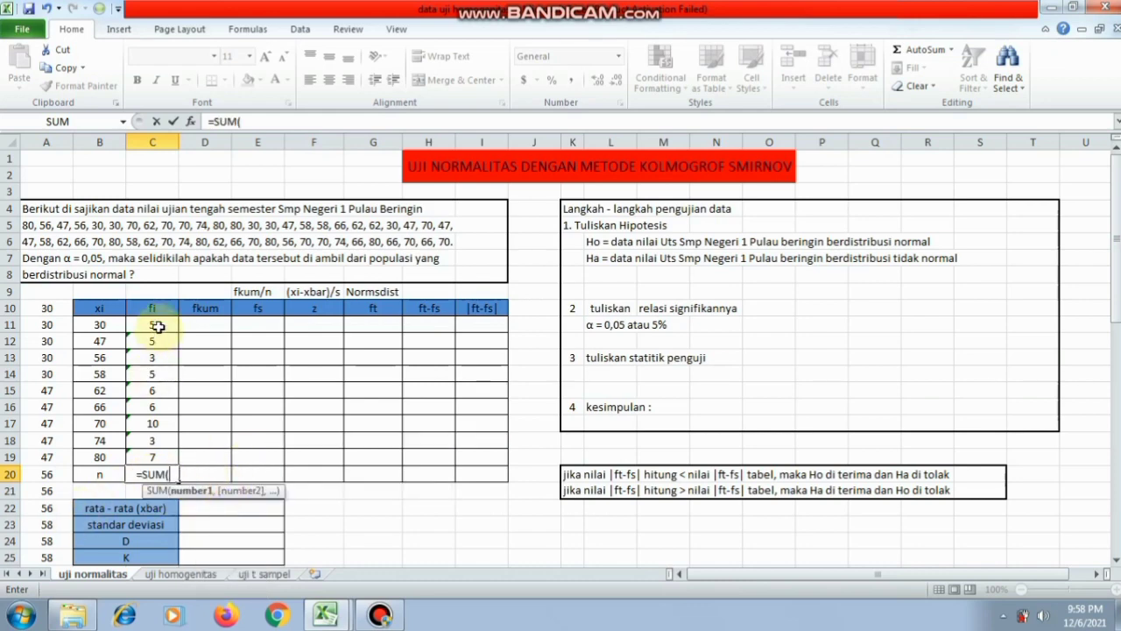
pyautogui.moveTo(158, 326); pyautogui.dragTo(153, 456)
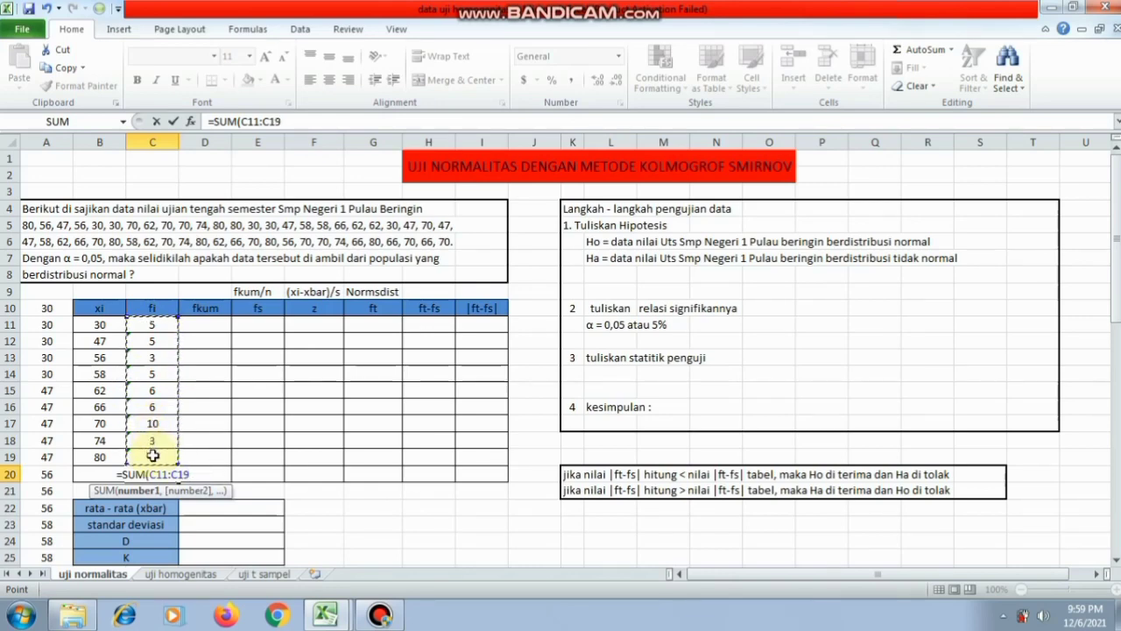
pyautogui.write(')')
pyautogui.press('Return')
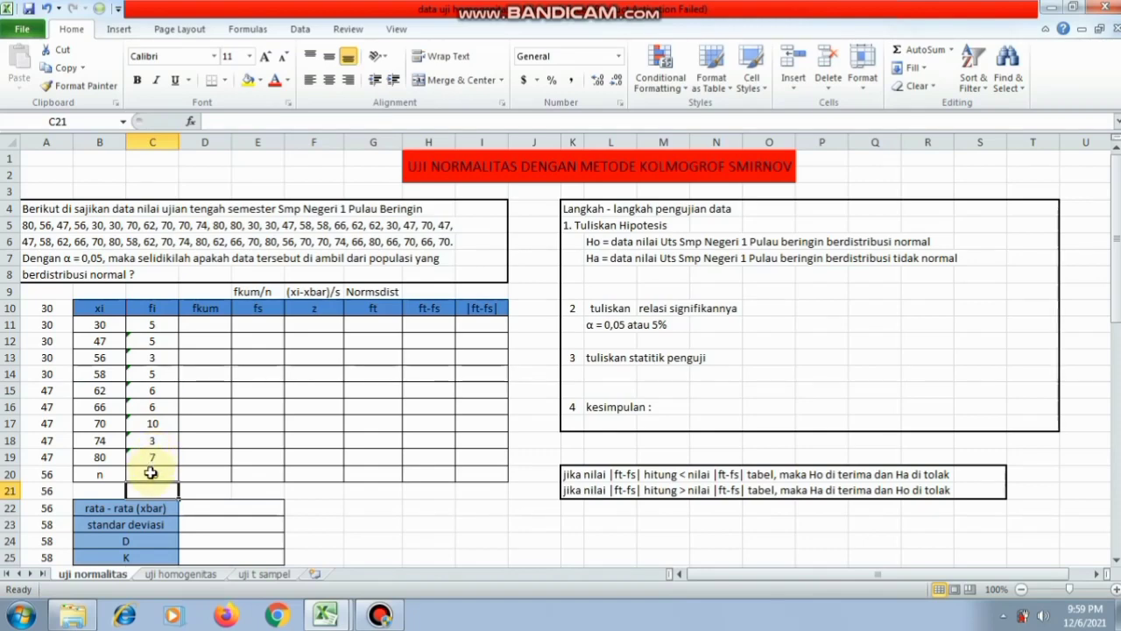
# Step: Highlight the n total in cell C20 with a yellow fill
pyautogui.click(150, 473)
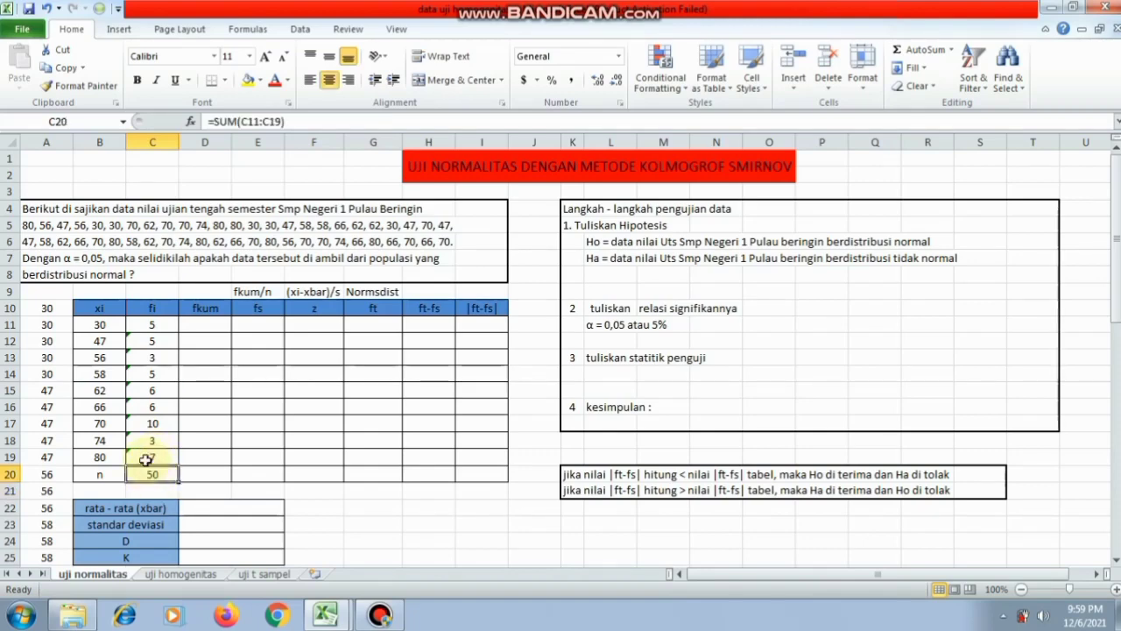
pyautogui.click(249, 80)
pyautogui.click(348, 495)
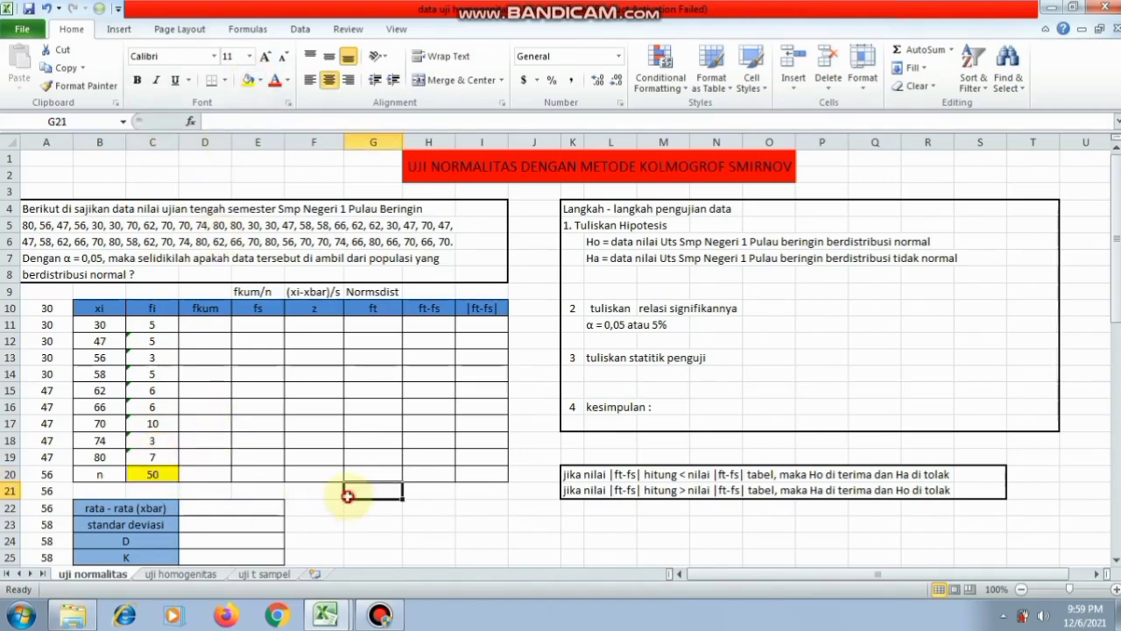
# Step: Enter 5 in cell D11 as the first cumulative frequency of the fkum column
pyautogui.click(206, 326)
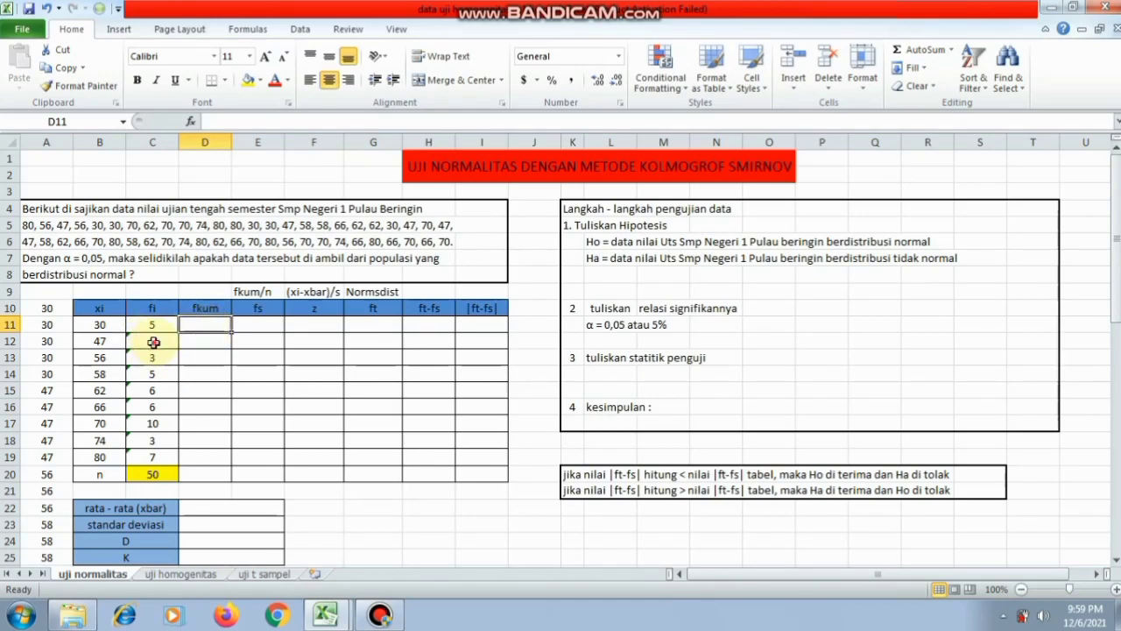
pyautogui.click(154, 341)
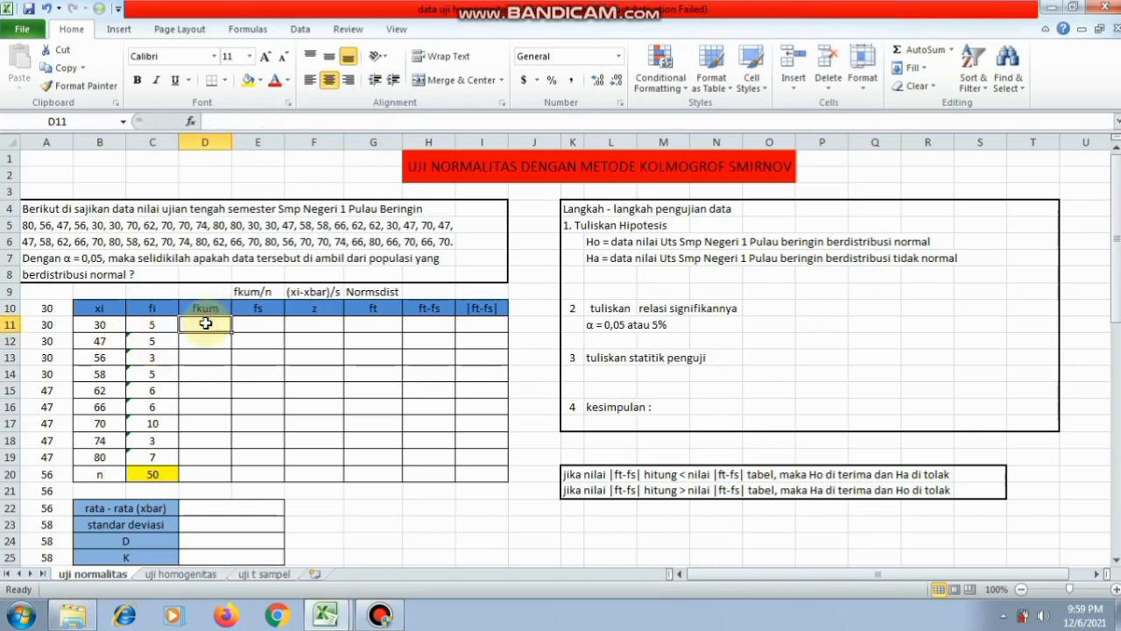
pyautogui.write('5')
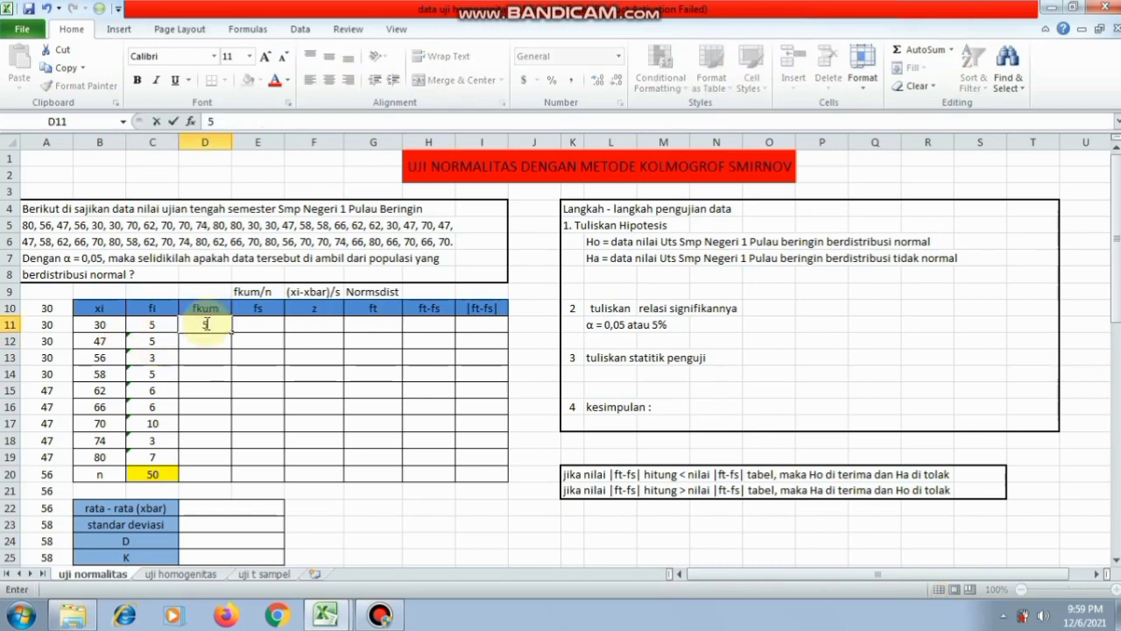
pyautogui.click(156, 325)
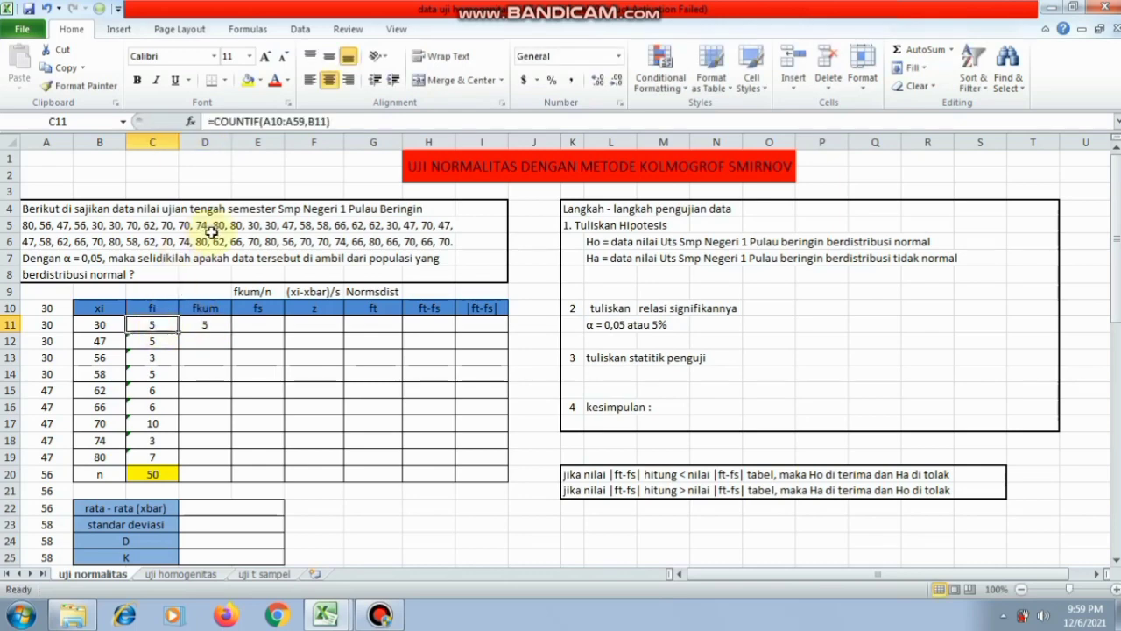
pyautogui.click(212, 329)
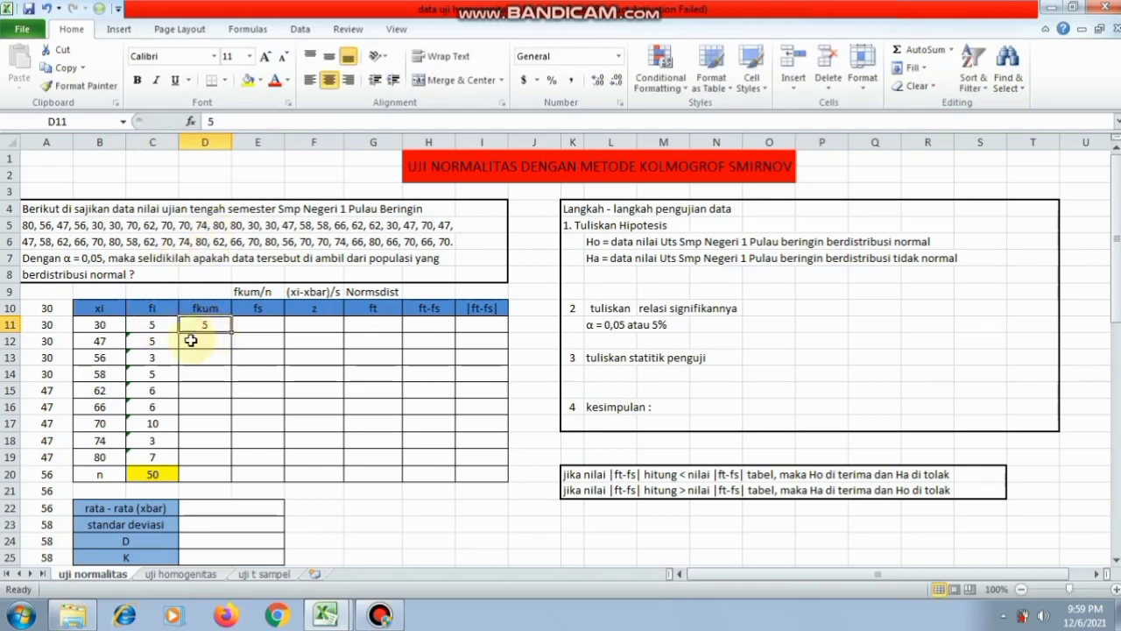
# Step: Enter the cumulative frequency formula =C12+D11 in cell D12 and fill it down to D19
pyautogui.click(190, 345)
pyautogui.write('=')
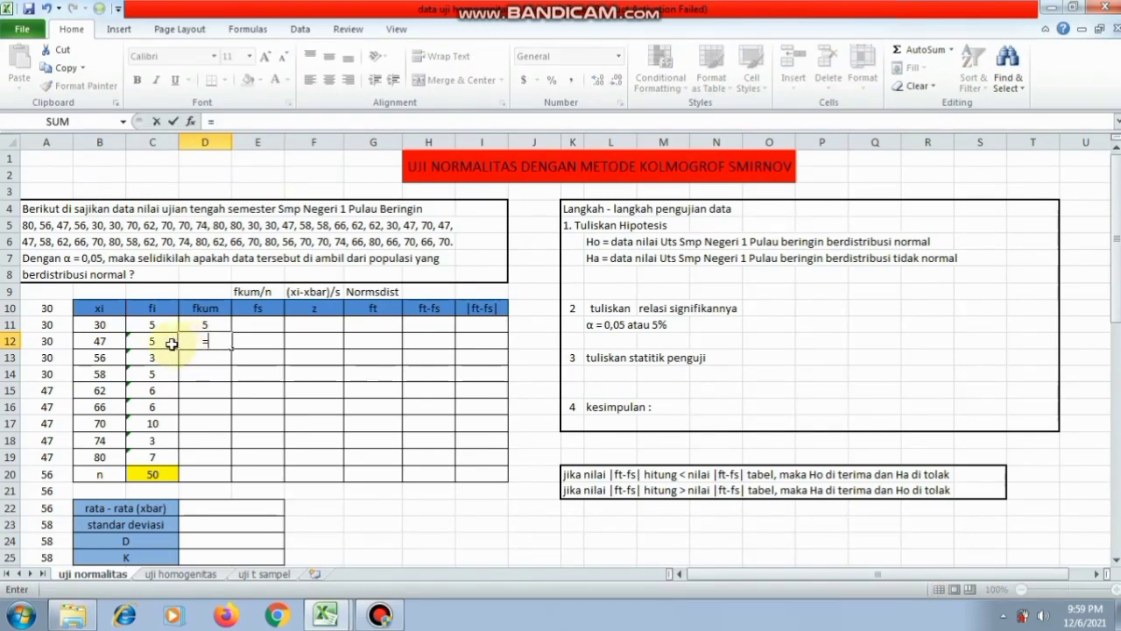
pyautogui.click(162, 341)
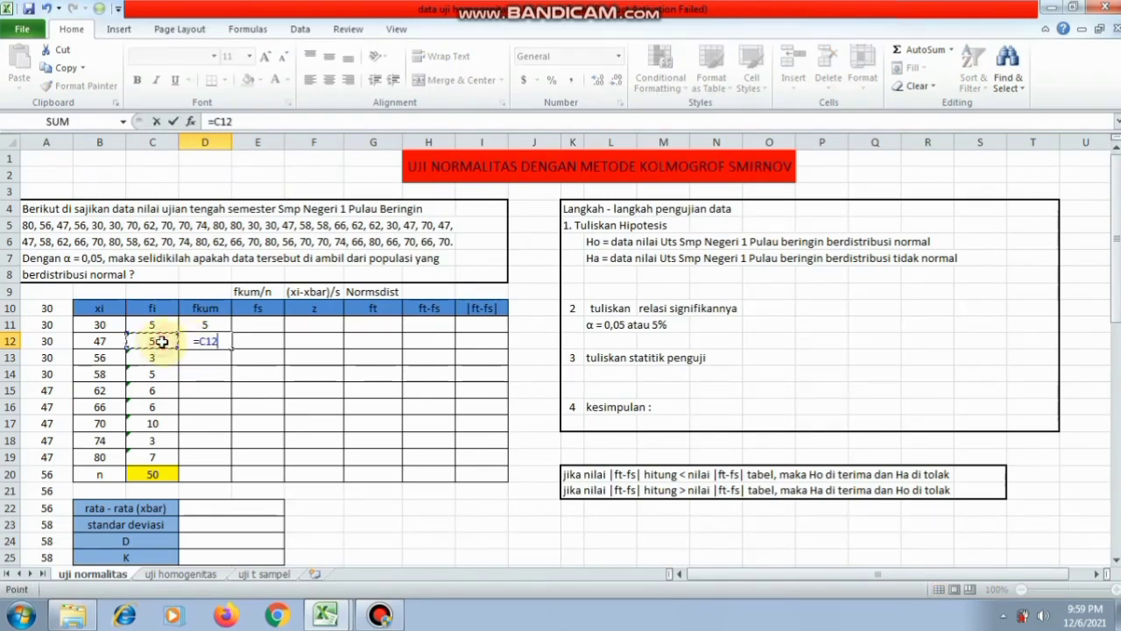
pyautogui.write('+')
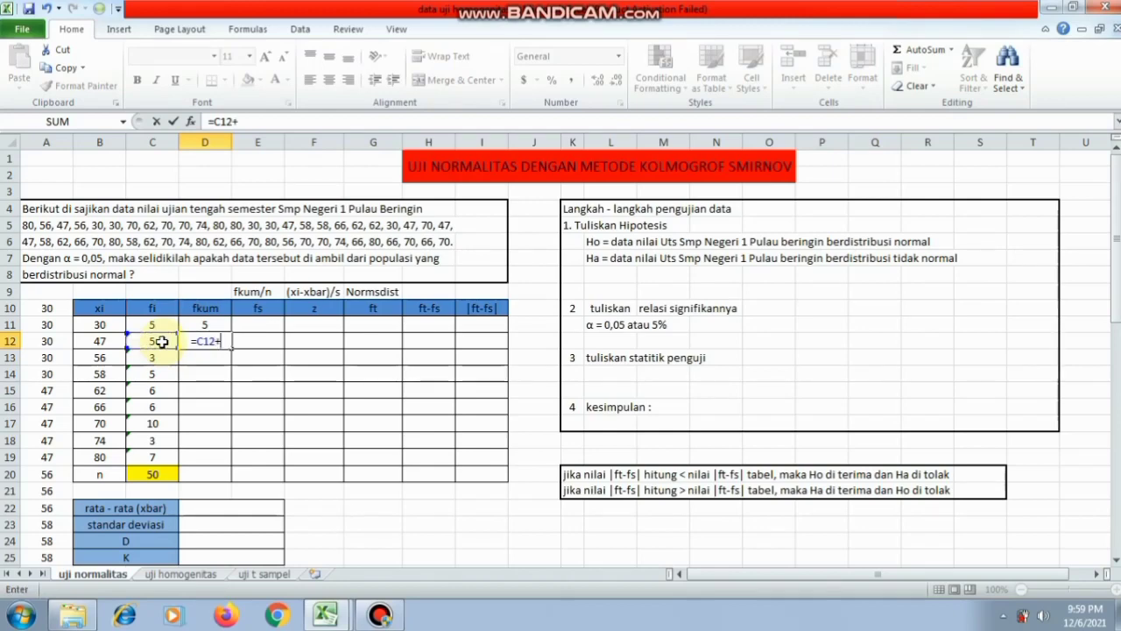
pyautogui.click(206, 326)
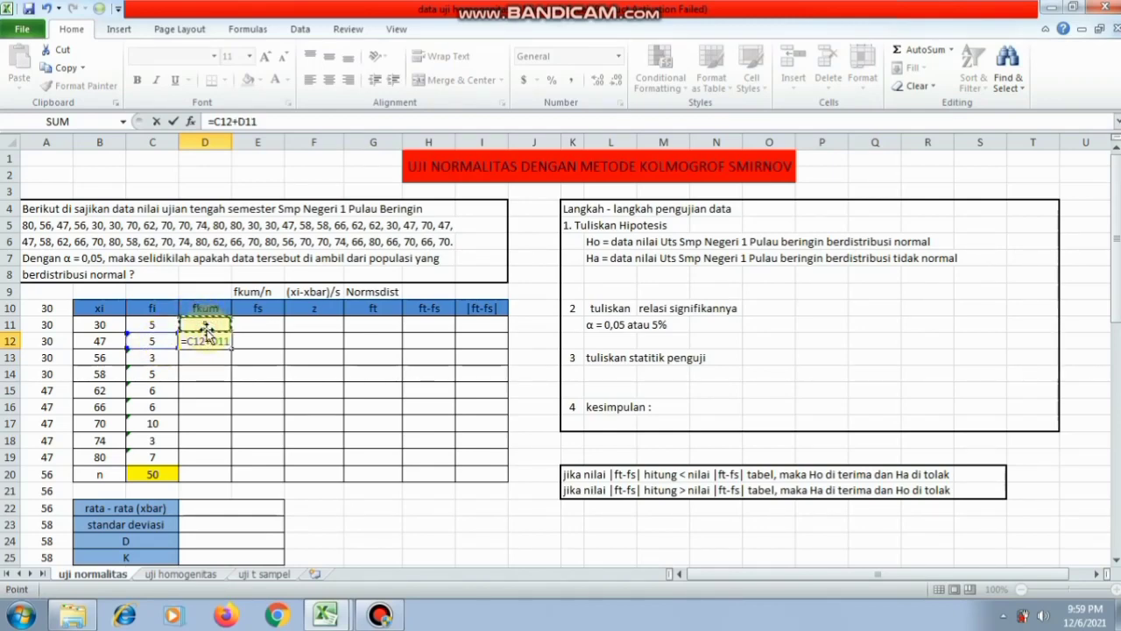
pyautogui.press('Return')
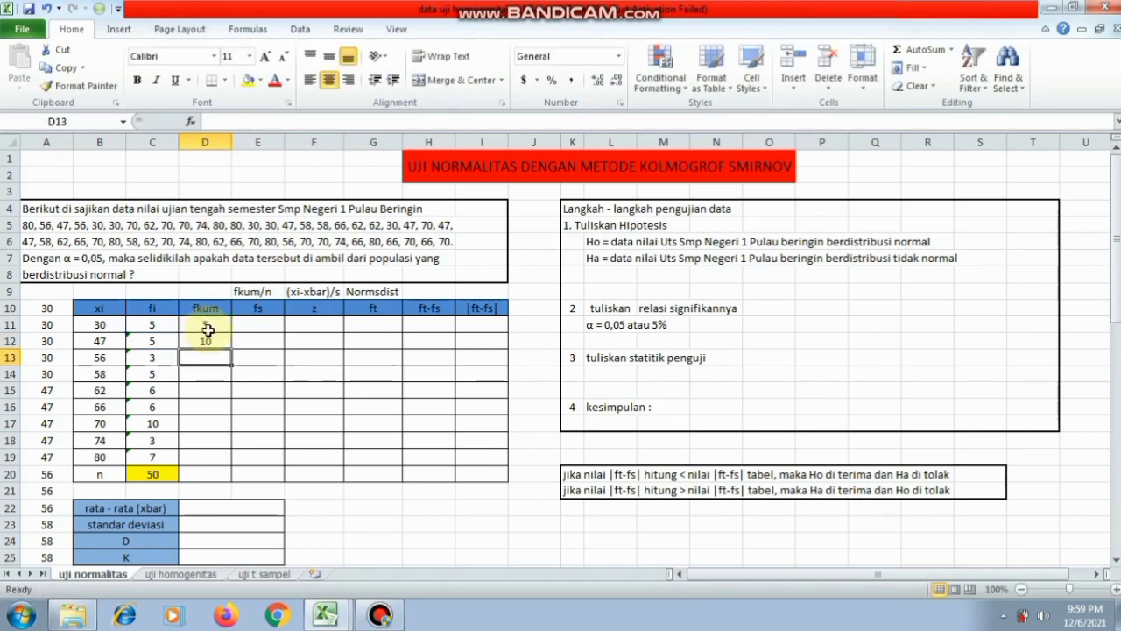
pyautogui.click(217, 342)
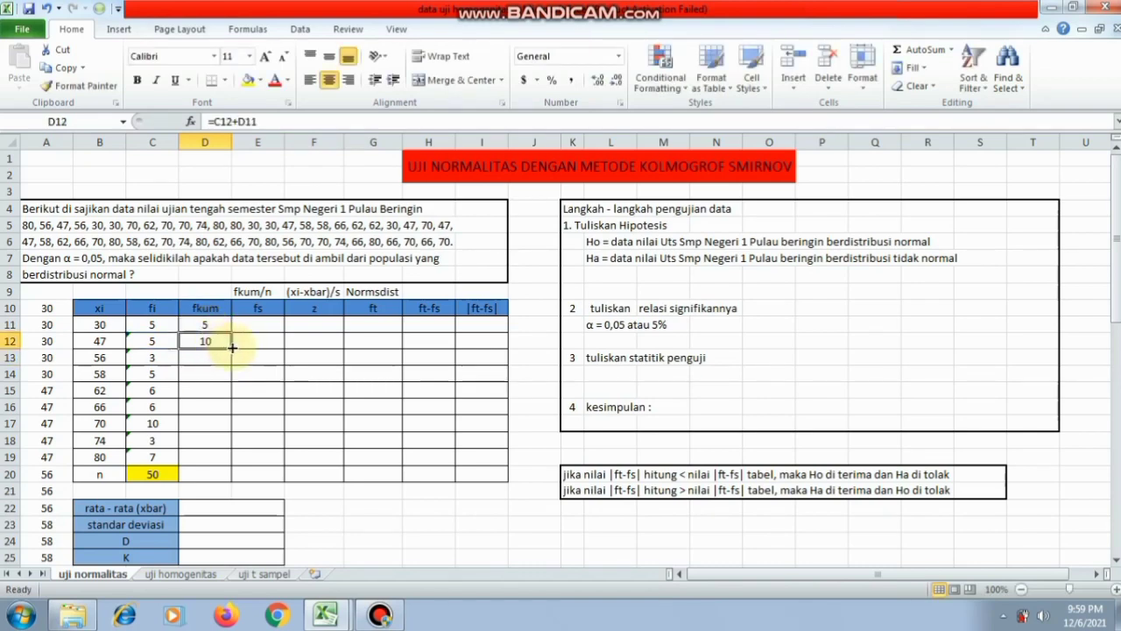
pyautogui.moveTo(231, 347); pyautogui.dragTo(225, 467)
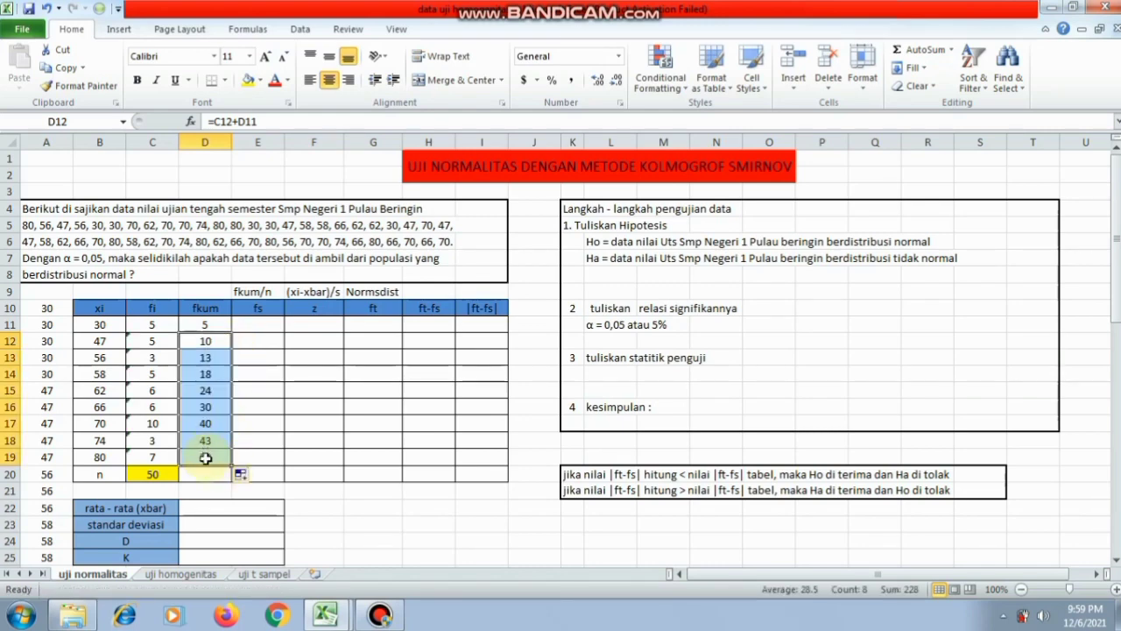
# Step: Enter the fs formula =D11/$C$20 in cell E11, keeping the n total as an absolute reference
pyautogui.click(205, 457)
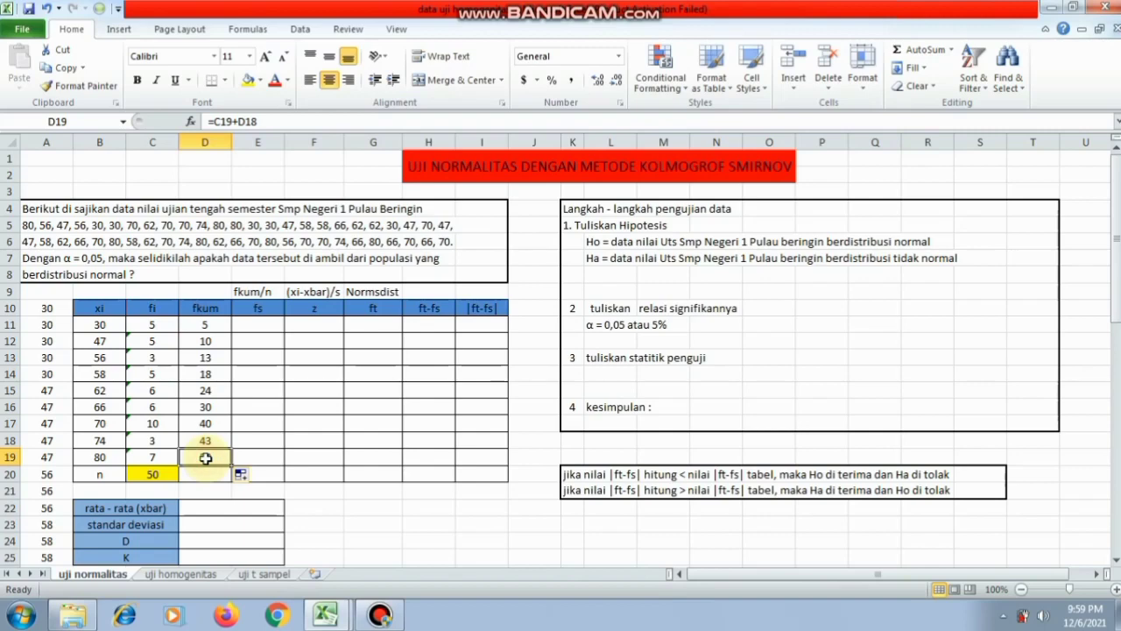
pyautogui.click(261, 324)
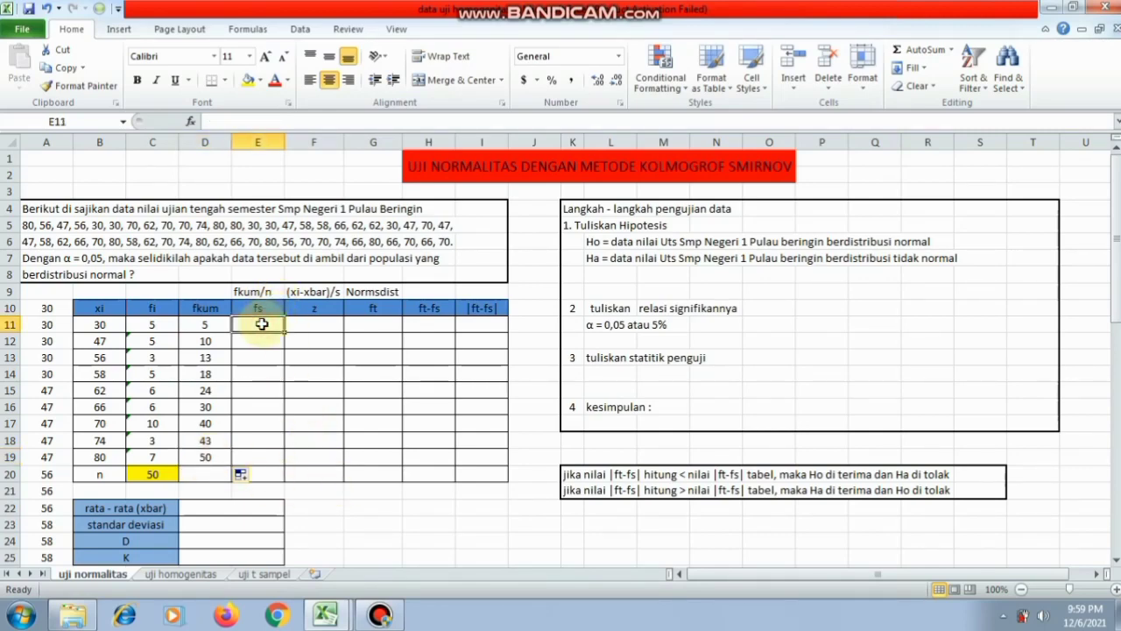
pyautogui.write('=')
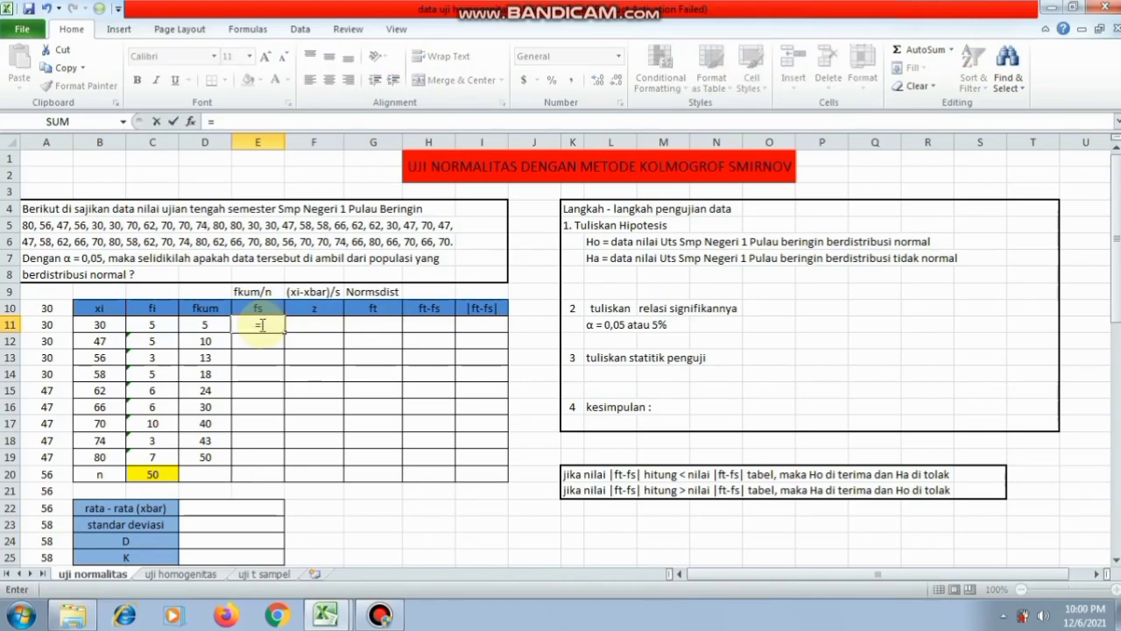
pyautogui.click(210, 328)
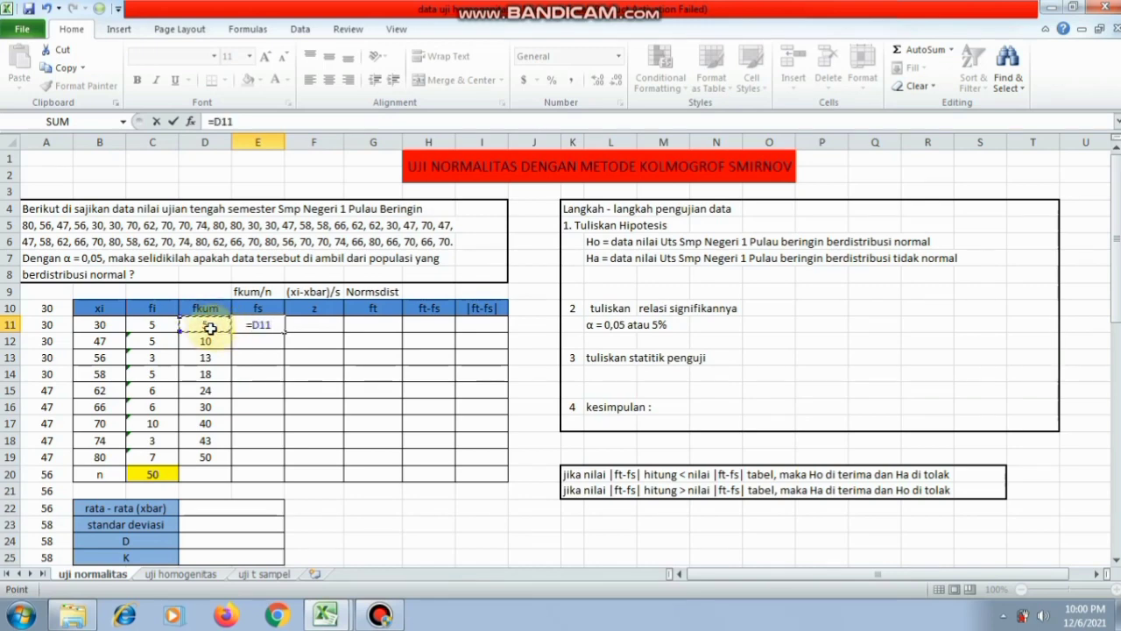
pyautogui.write('/')
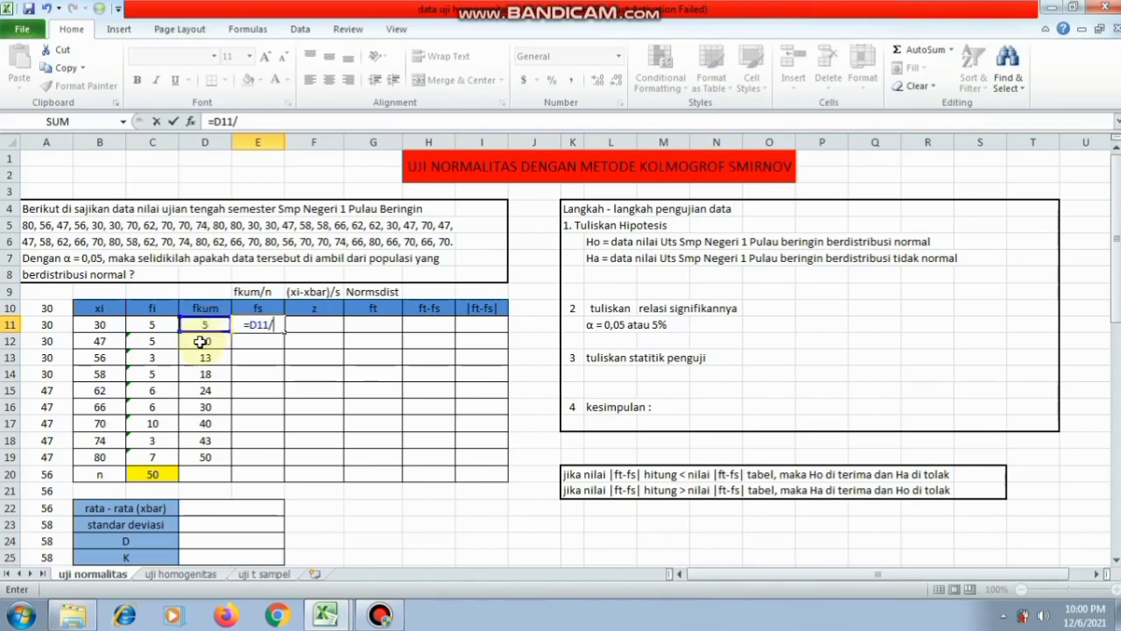
pyautogui.click(152, 473)
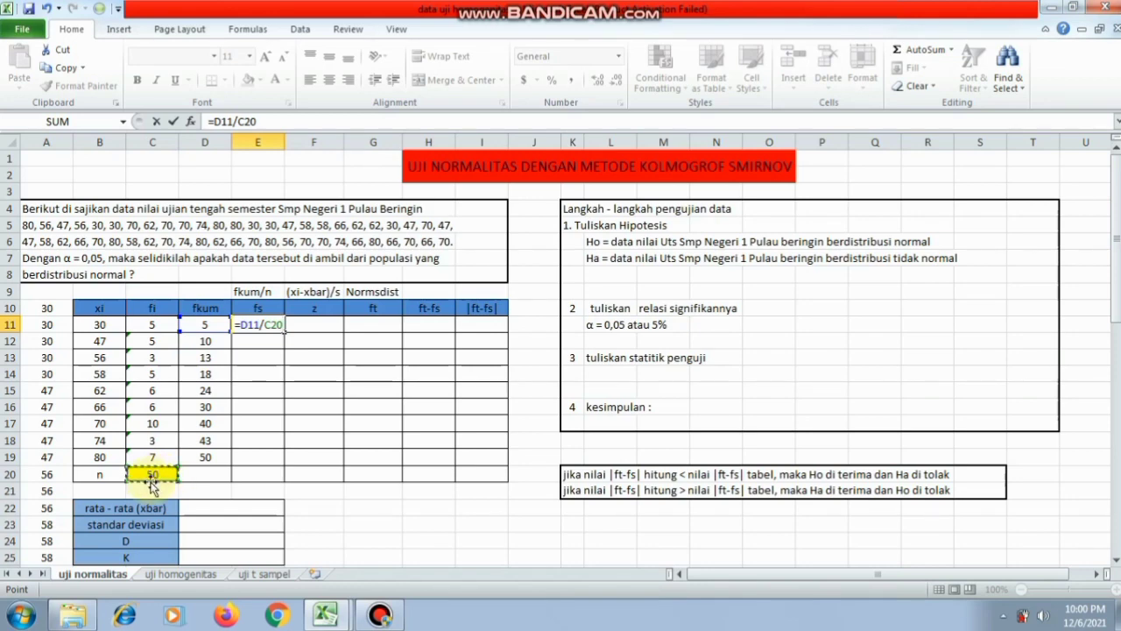
pyautogui.press('F4')
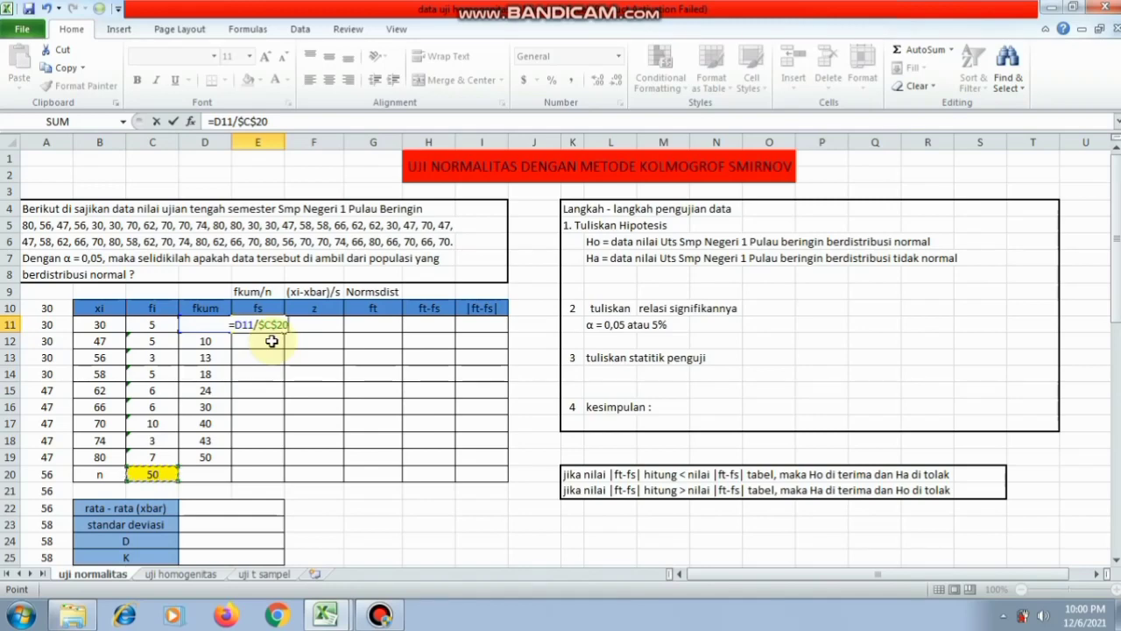
pyautogui.press('Return')
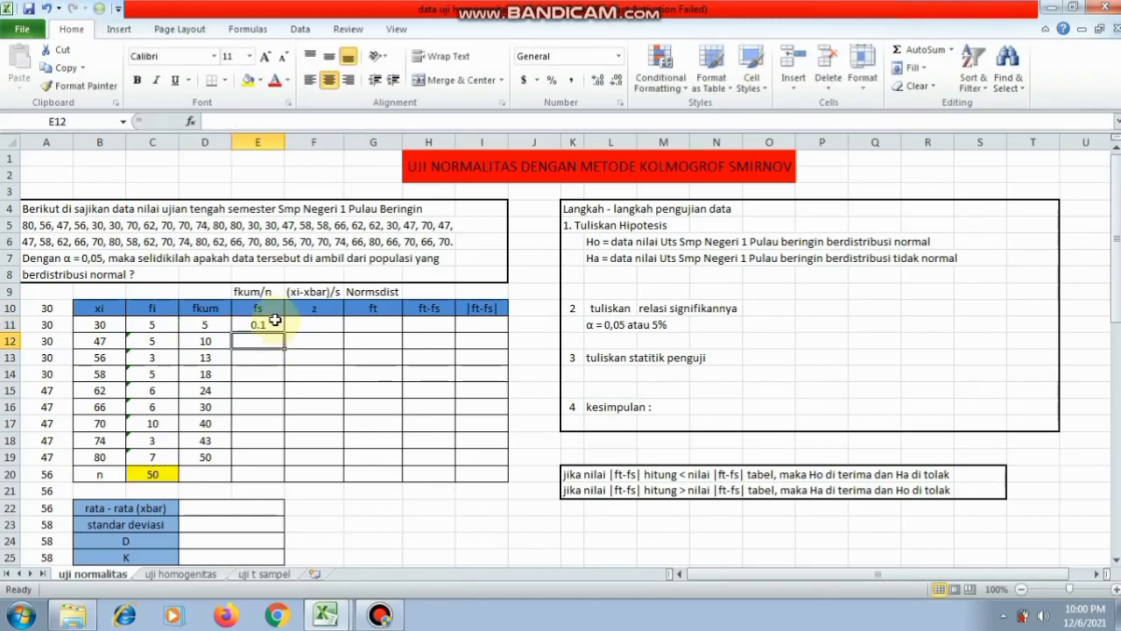
# Step: Fill the fs formula from E11 down to E19 and dismiss the Windows color scheme prompt
pyautogui.click(275, 321)
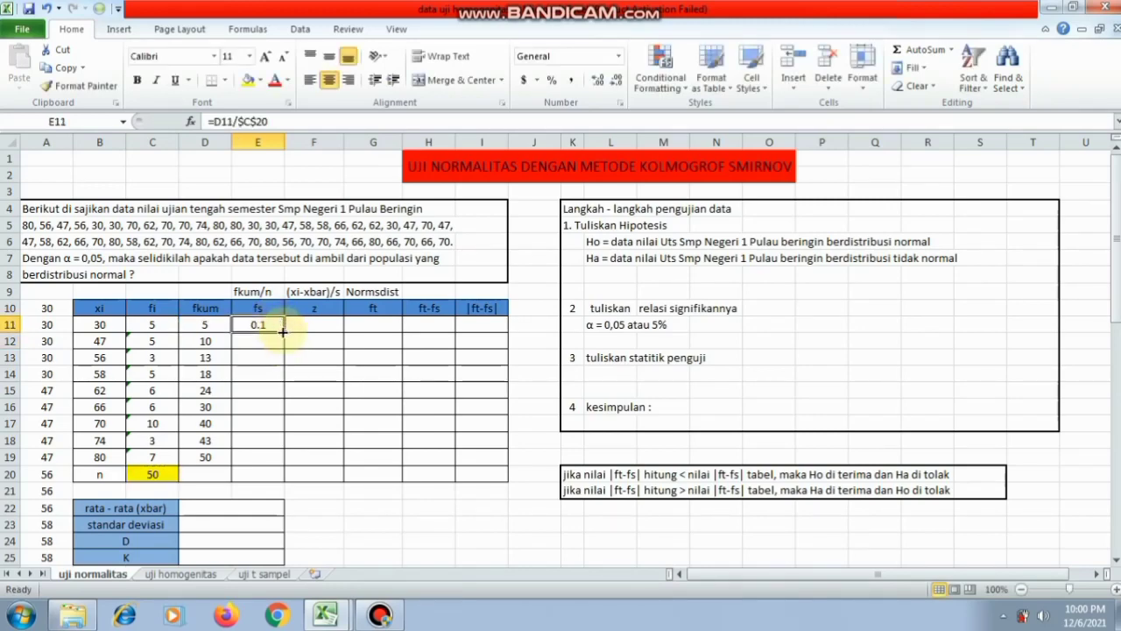
pyautogui.moveTo(283, 331); pyautogui.dragTo(279, 459)
pyautogui.click(375, 522)
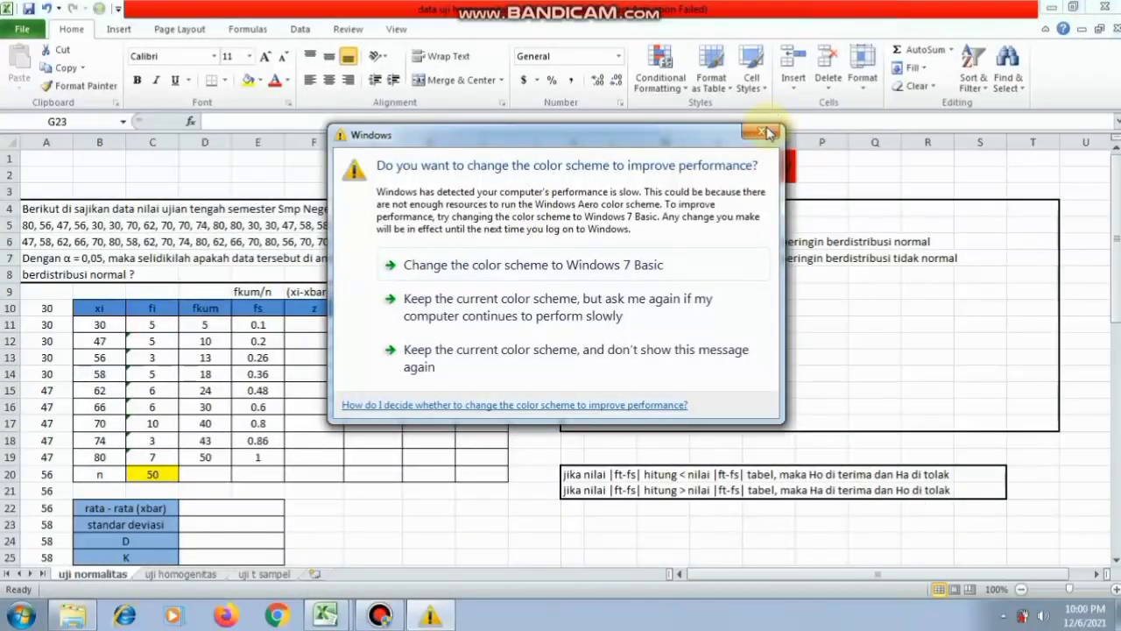
pyautogui.click(755, 133)
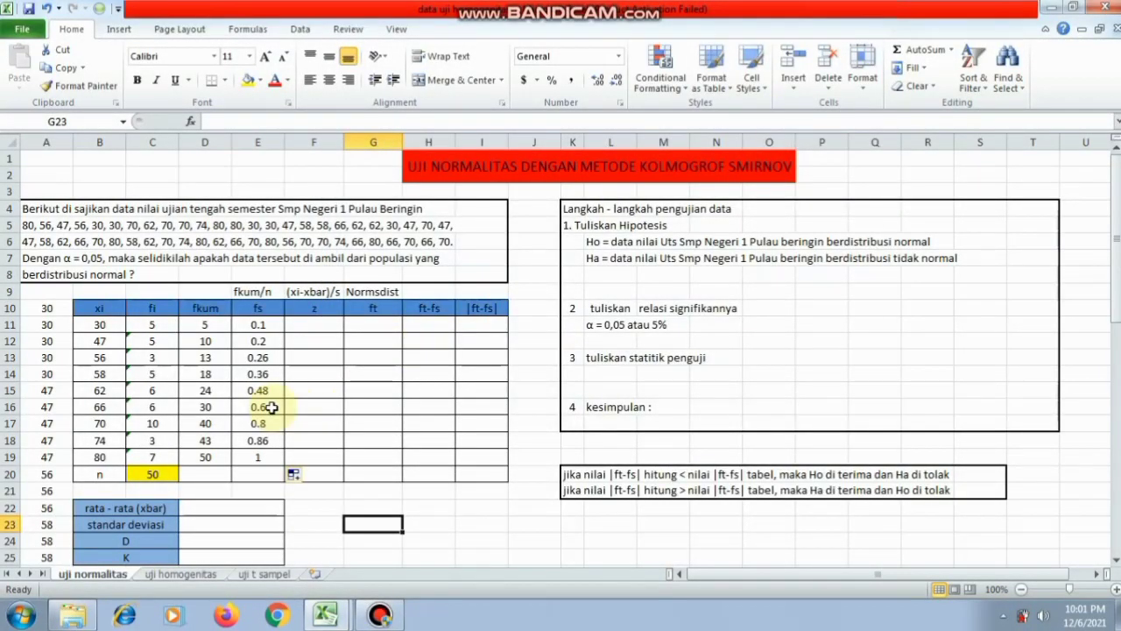
# Step: Calculate the mean of the exam scores in the rata - rata (xbar) cell D22 with =AVERAGE(A10:A59)
pyautogui.click(191, 507)
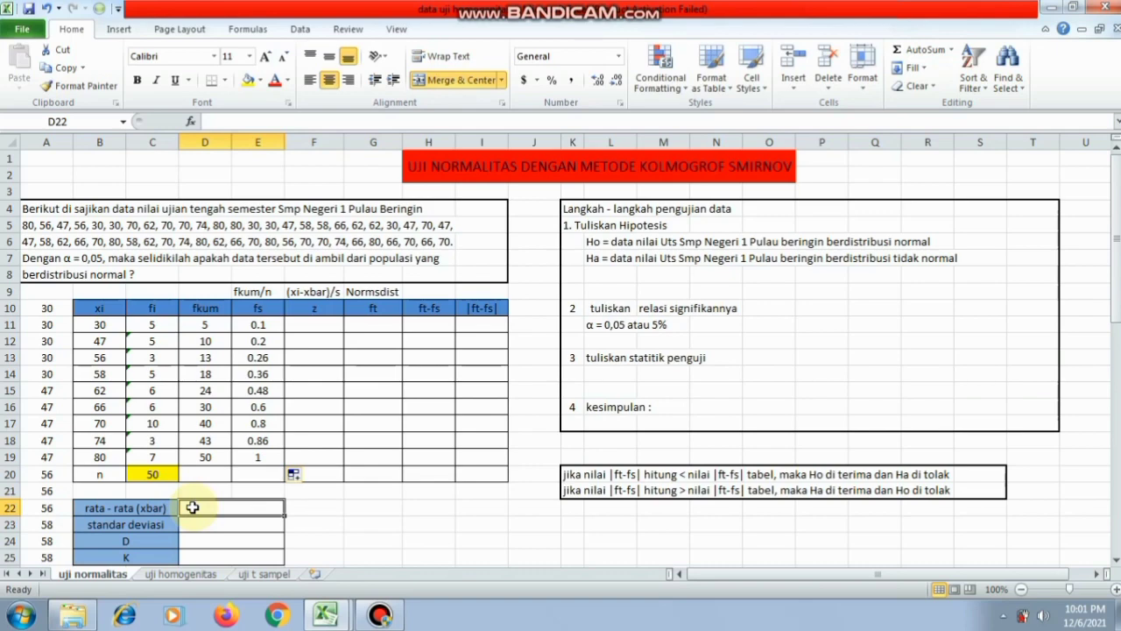
pyautogui.write('=')
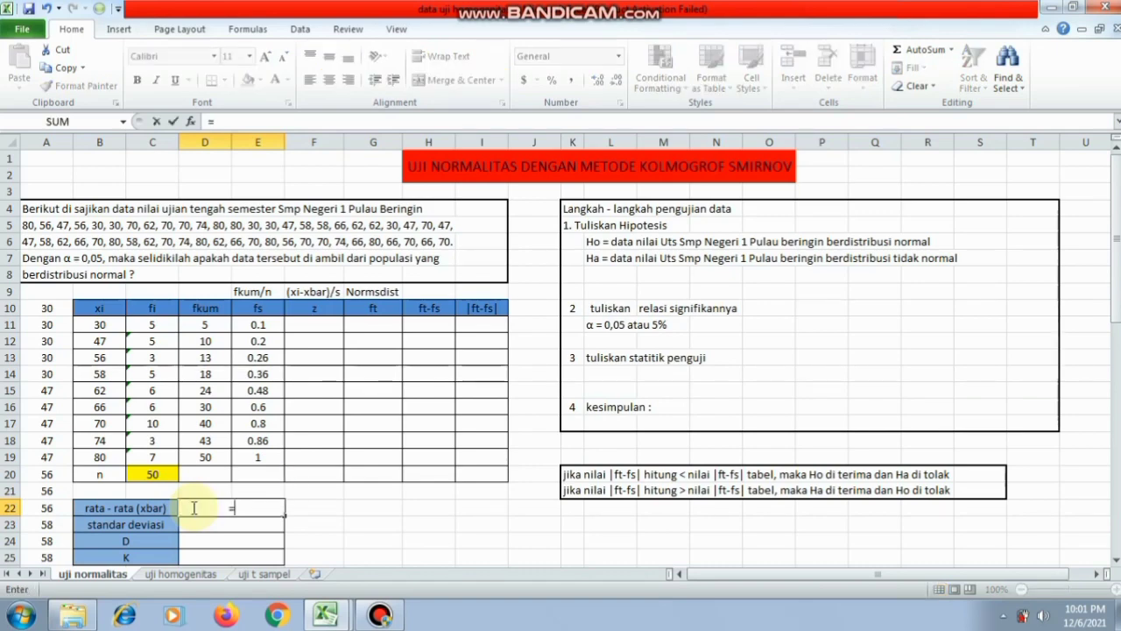
pyautogui.write('av')
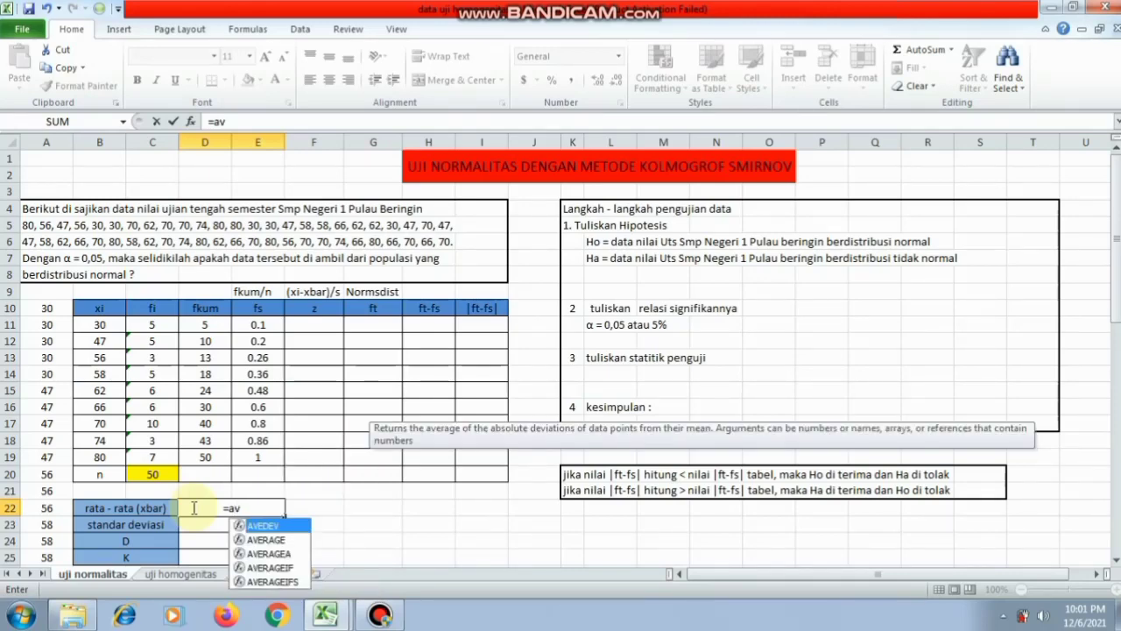
pyautogui.doubleClick(286, 540)
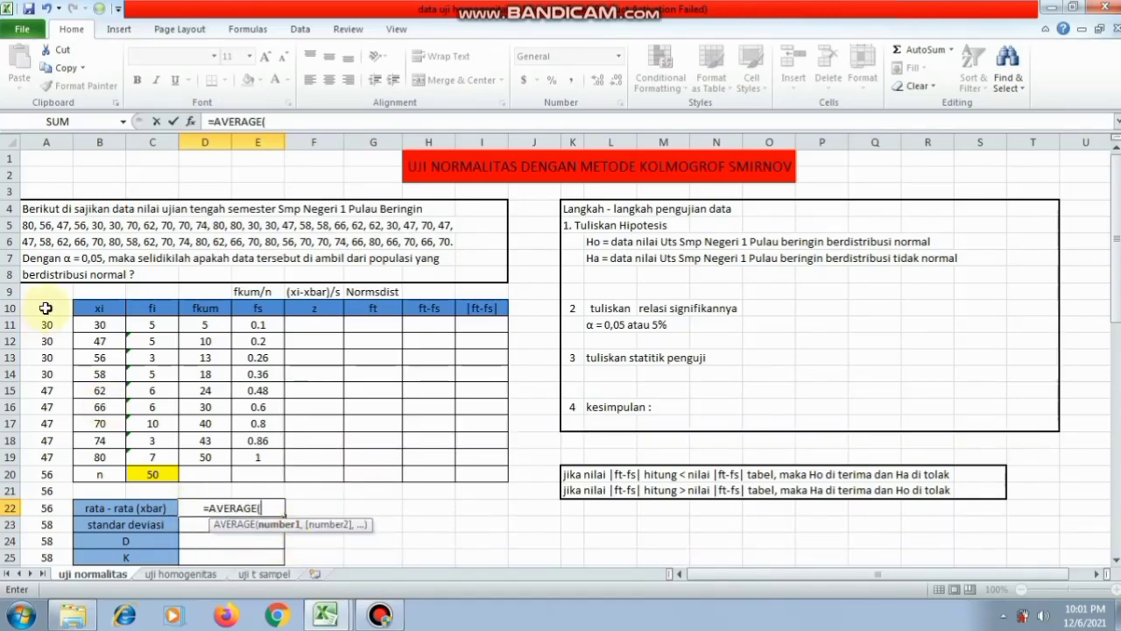
pyautogui.moveTo(48, 309); pyautogui.dragTo(49, 535)
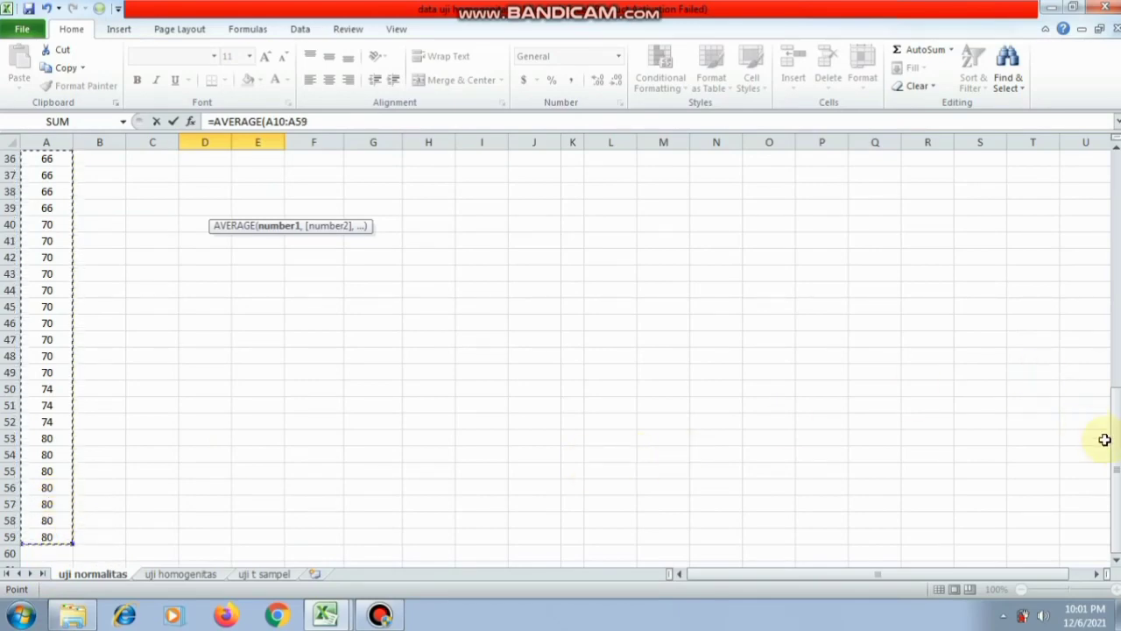
pyautogui.moveTo(1116, 456); pyautogui.dragTo(1105, 114)
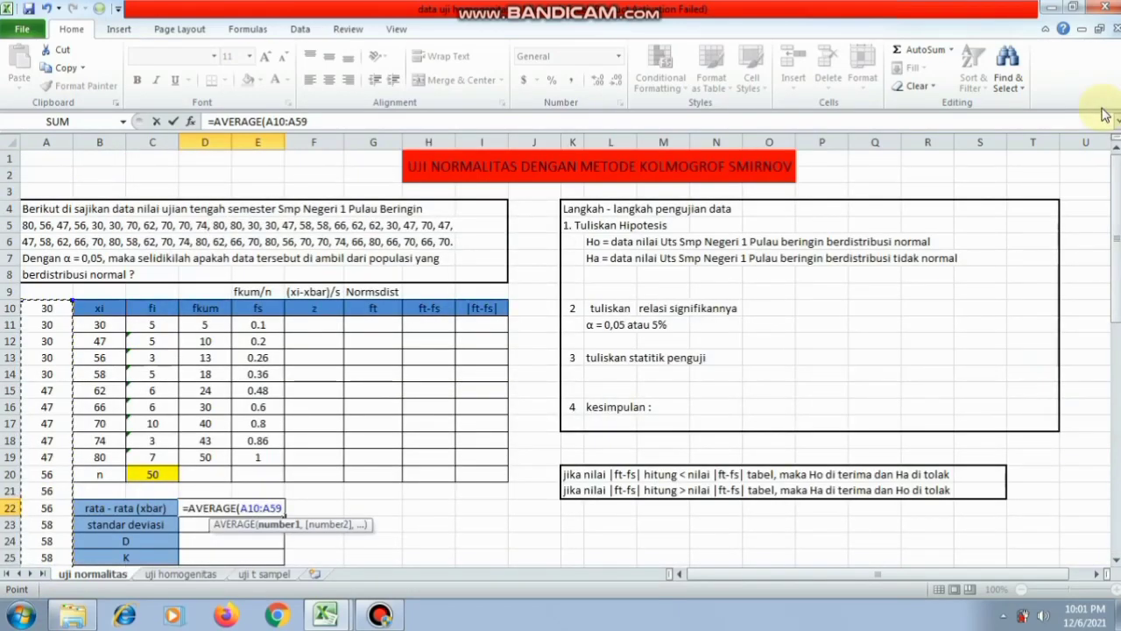
pyautogui.write(')')
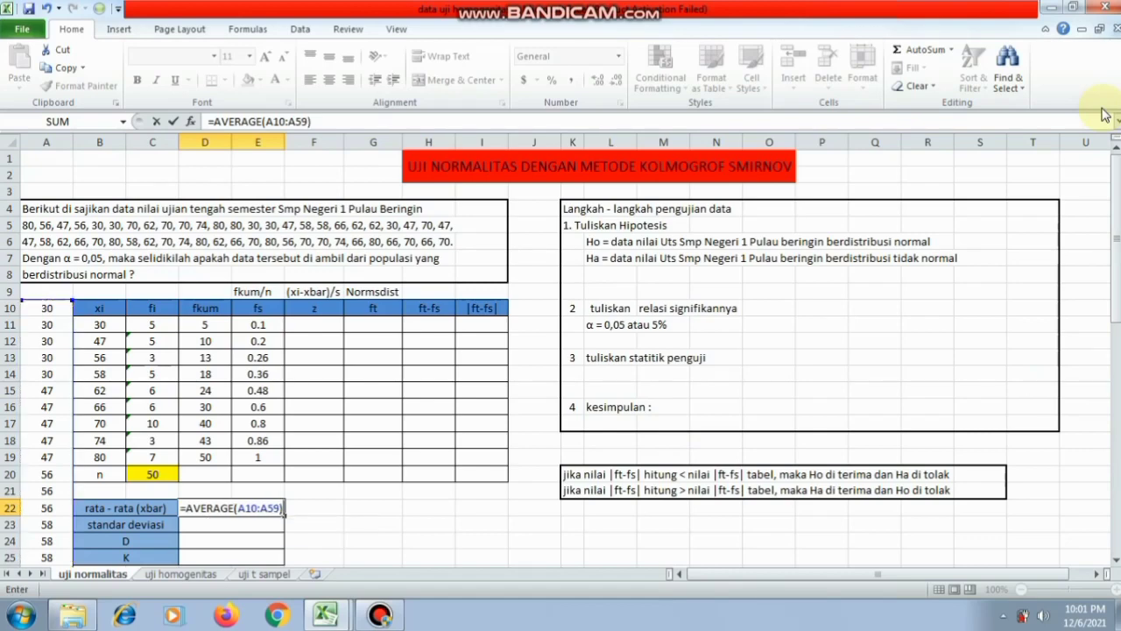
pyautogui.press('Return')
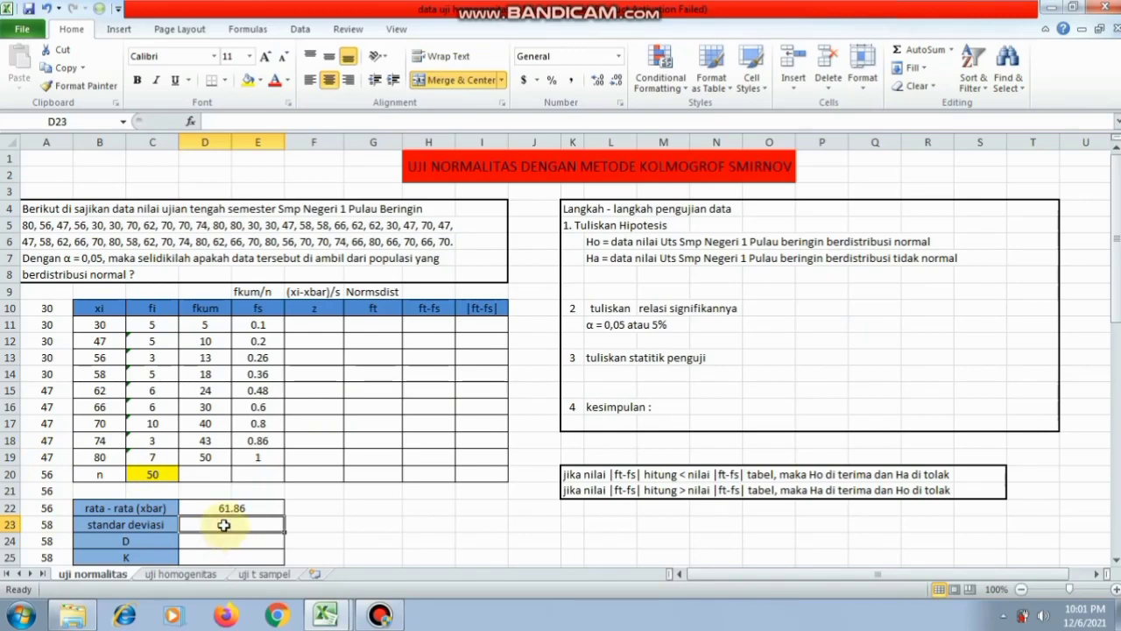
# Step: Calculate the sample standard deviation of the scores in the standar deviasi cell D23 with =STDEV.S(A10:A59)
pyautogui.write('=')
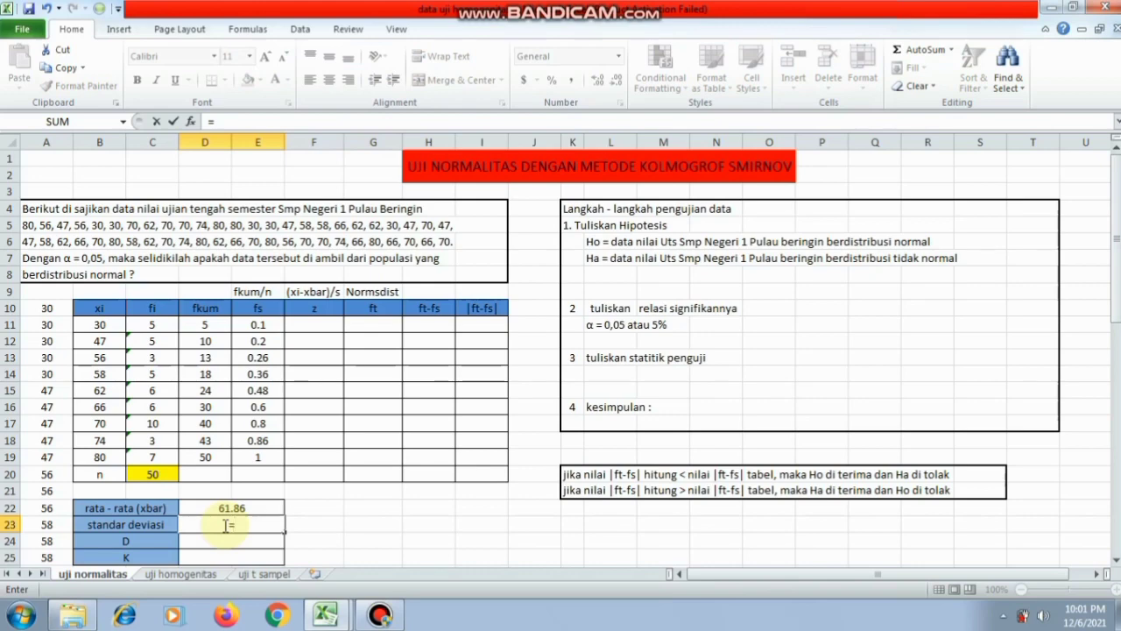
pyautogui.write('s')
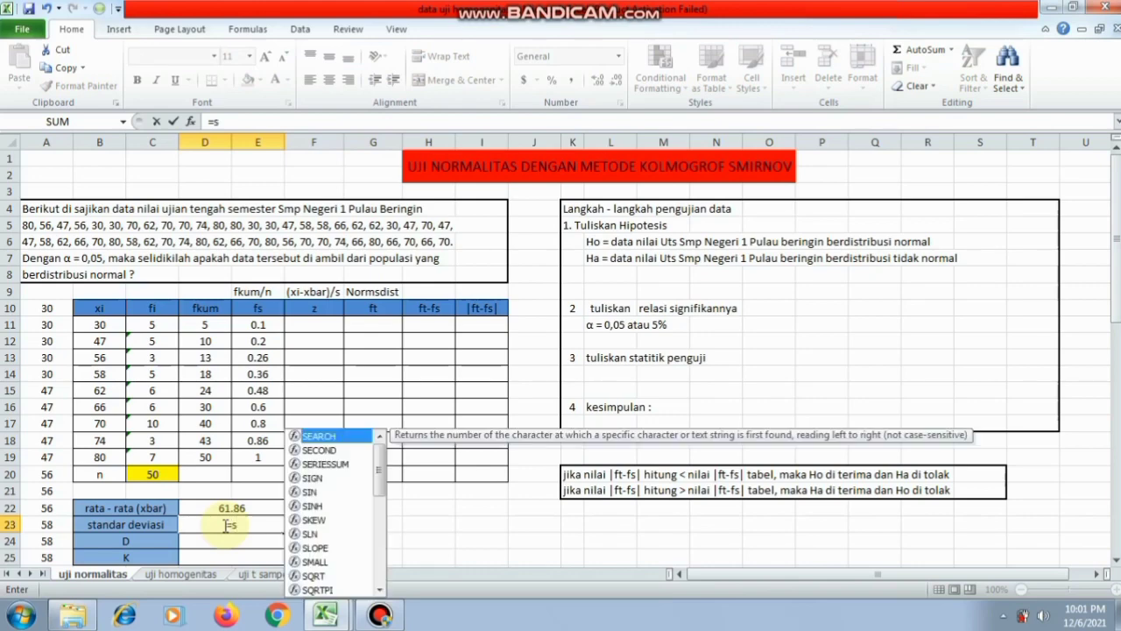
pyautogui.write('t')
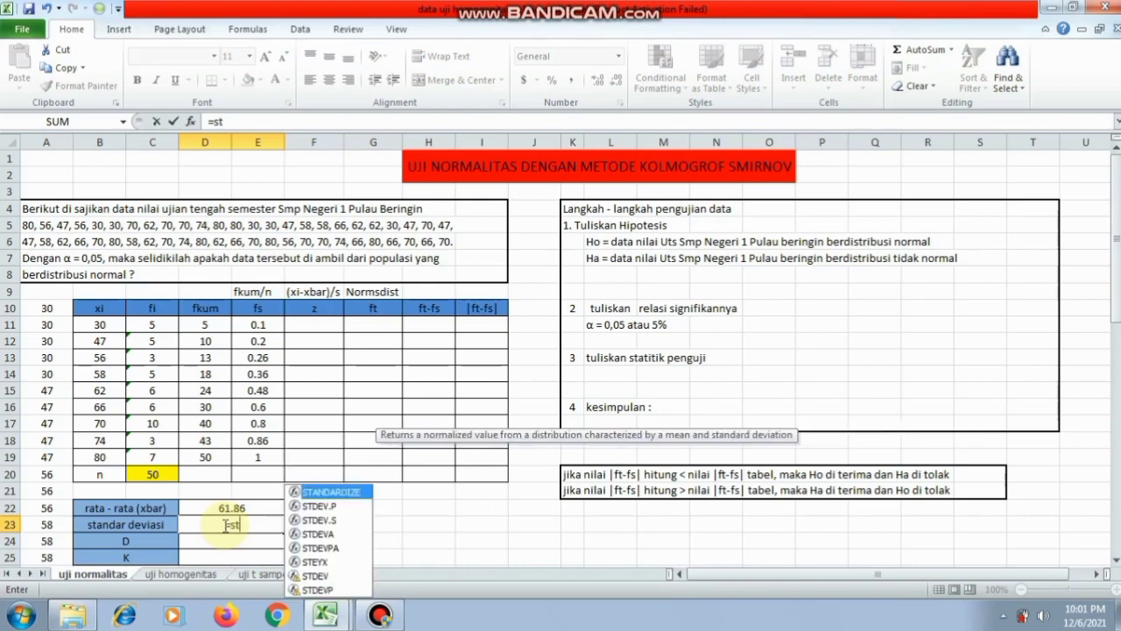
pyautogui.click(332, 523)
pyautogui.doubleClick(332, 523)
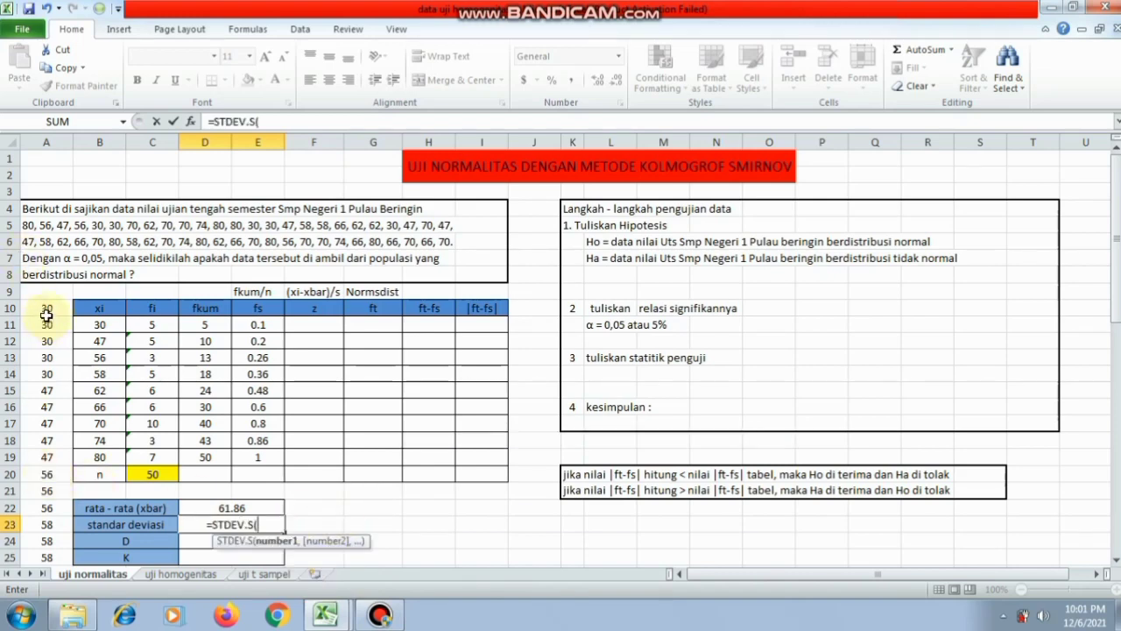
pyautogui.moveTo(46, 311); pyautogui.dragTo(68, 535)
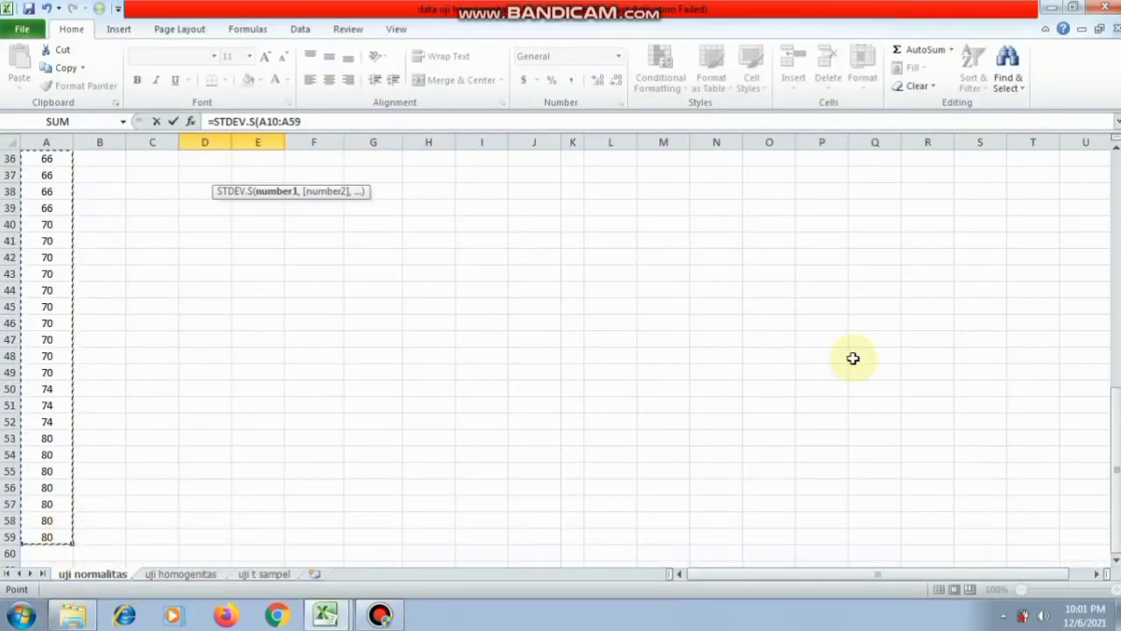
pyautogui.moveTo(1117, 432); pyautogui.dragTo(1116, 131)
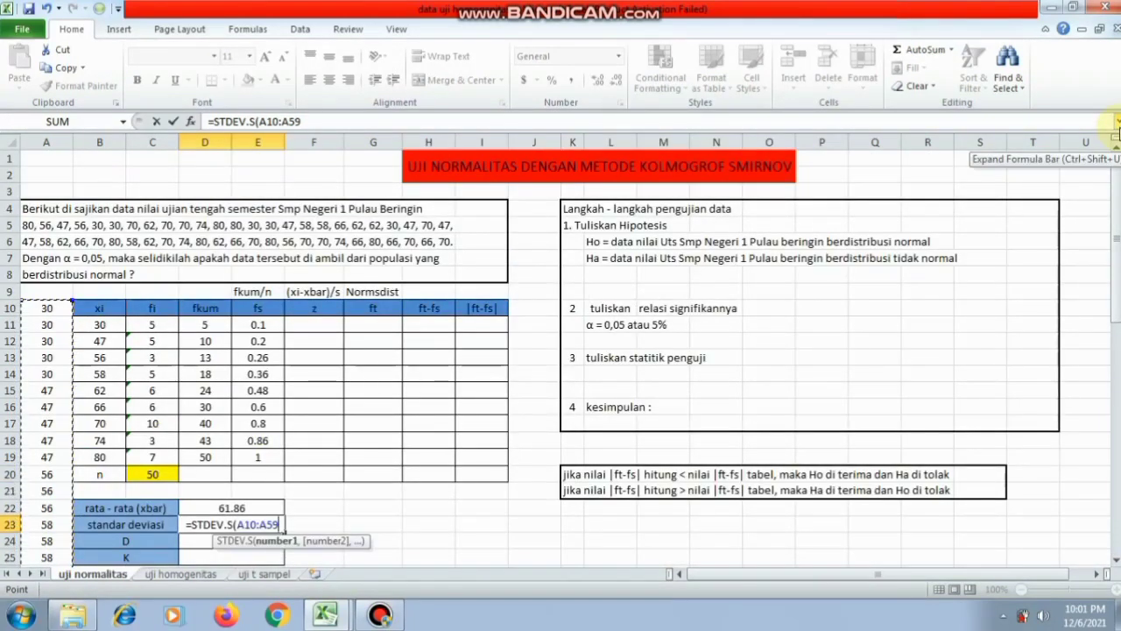
pyautogui.write(')')
pyautogui.press('Return')
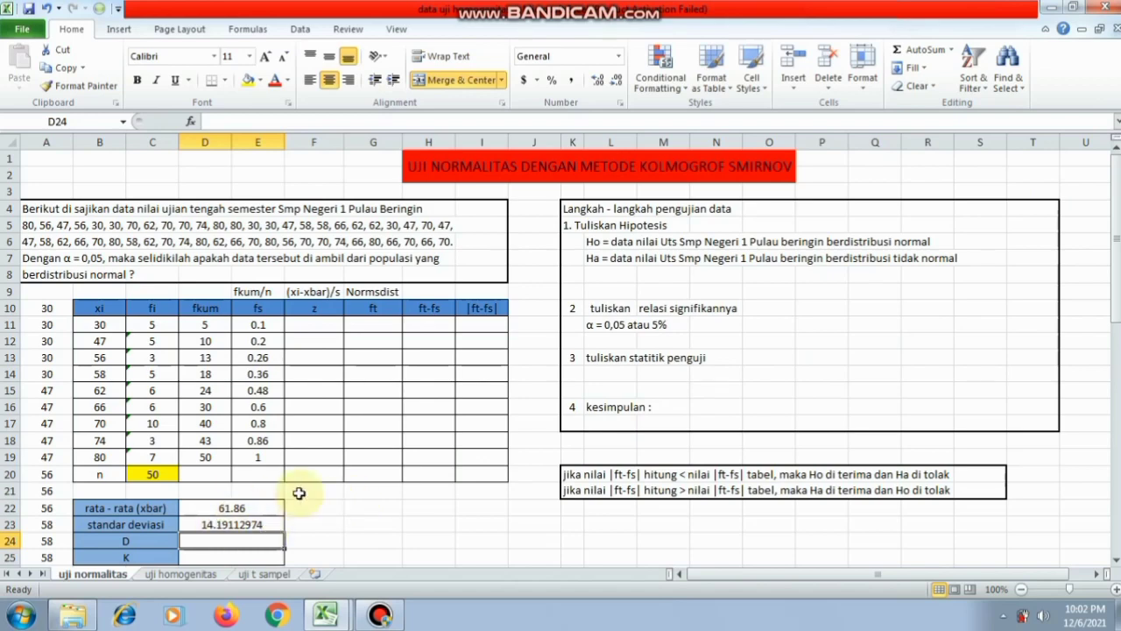
# Step: Enter the z formula =(B11-$D$22)/$D$23 in cell F11, keeping the mean and standard deviation as absolute references
pyautogui.click(318, 324)
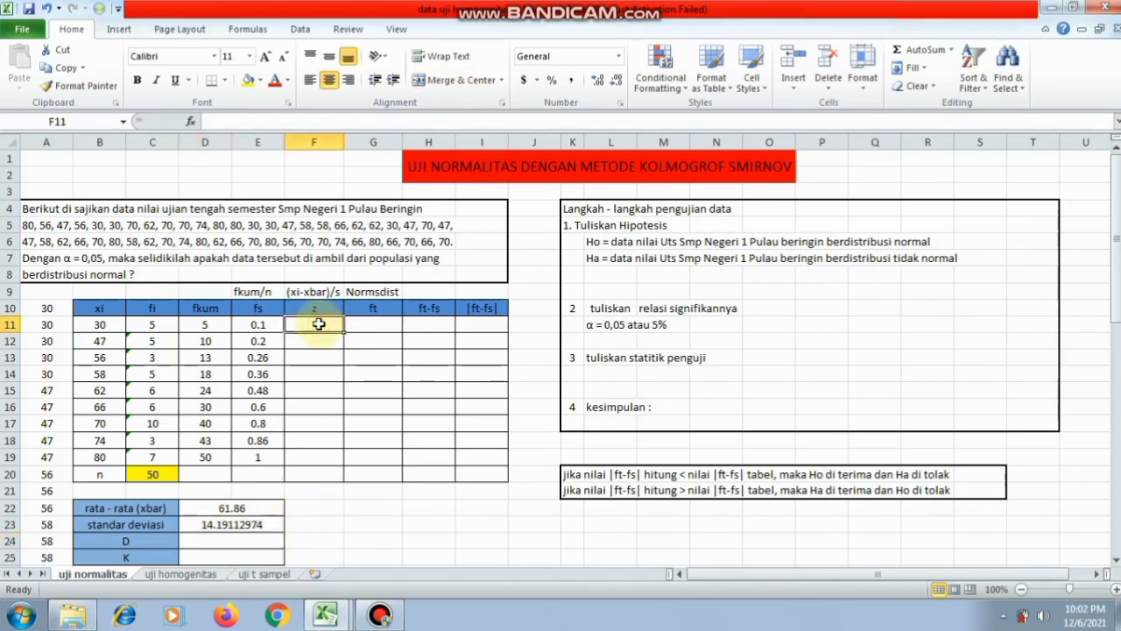
pyautogui.write('=')
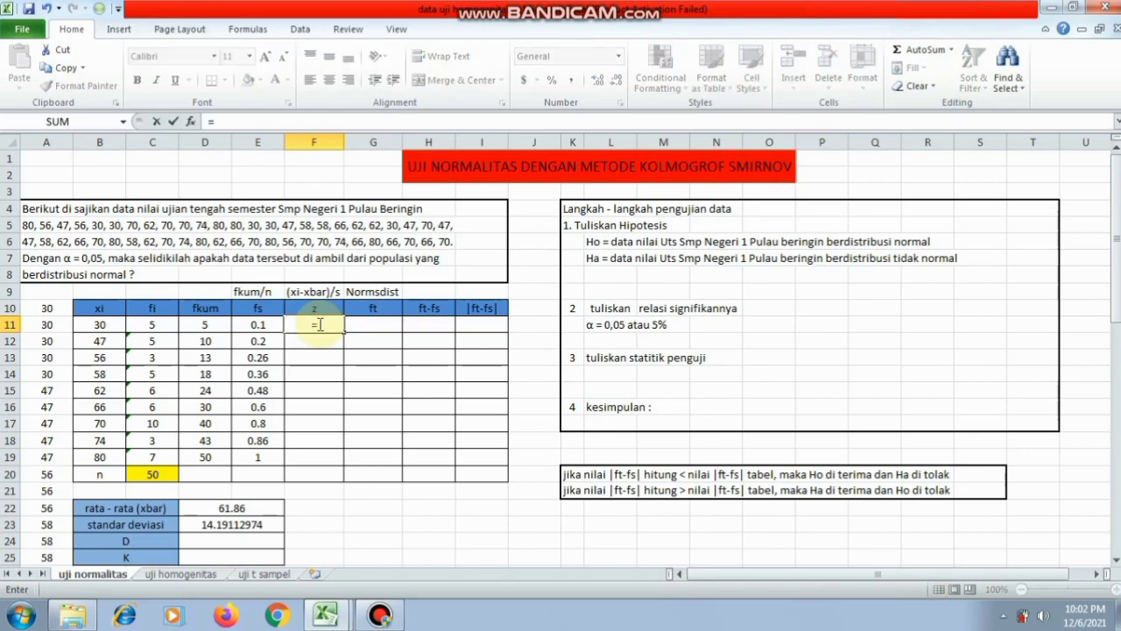
pyautogui.write('(')
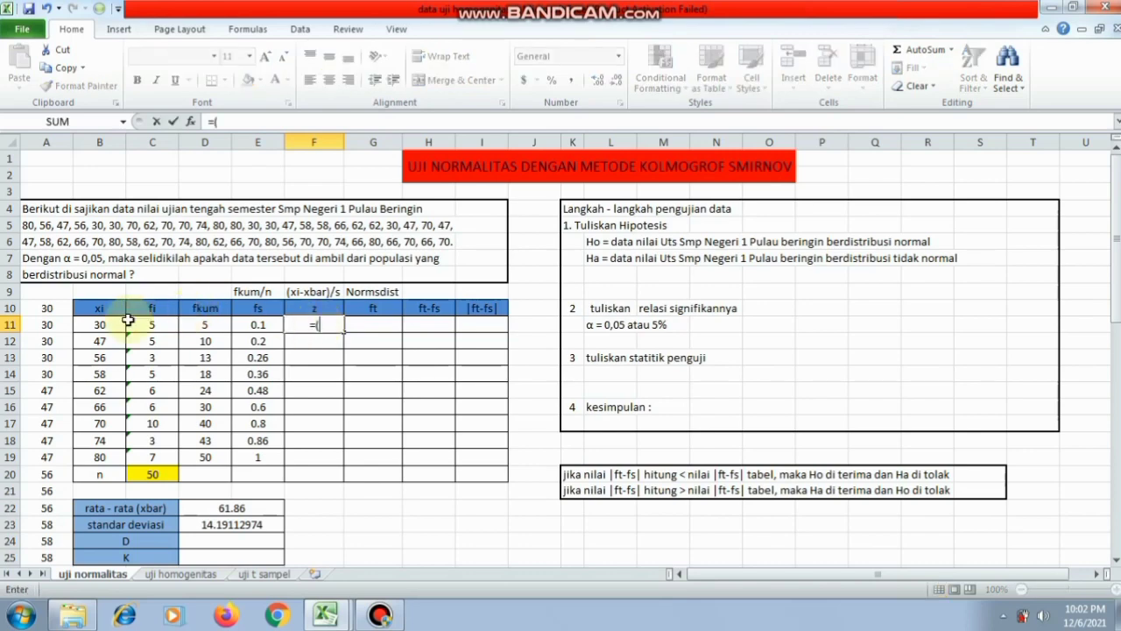
pyautogui.click(99, 327)
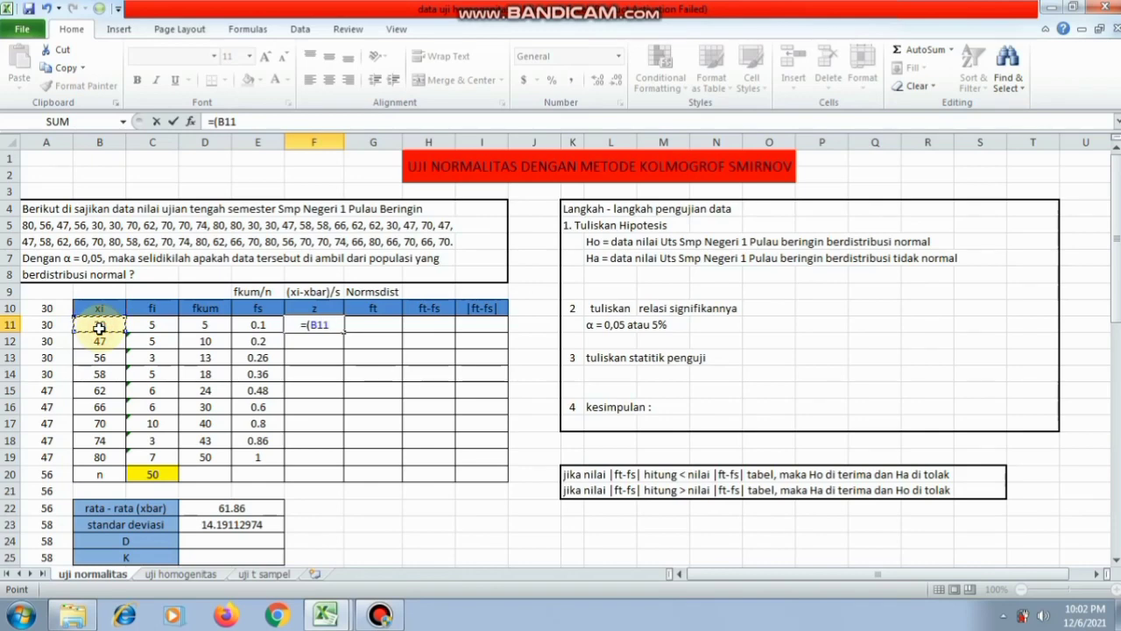
pyautogui.write('-')
pyautogui.click(251, 508)
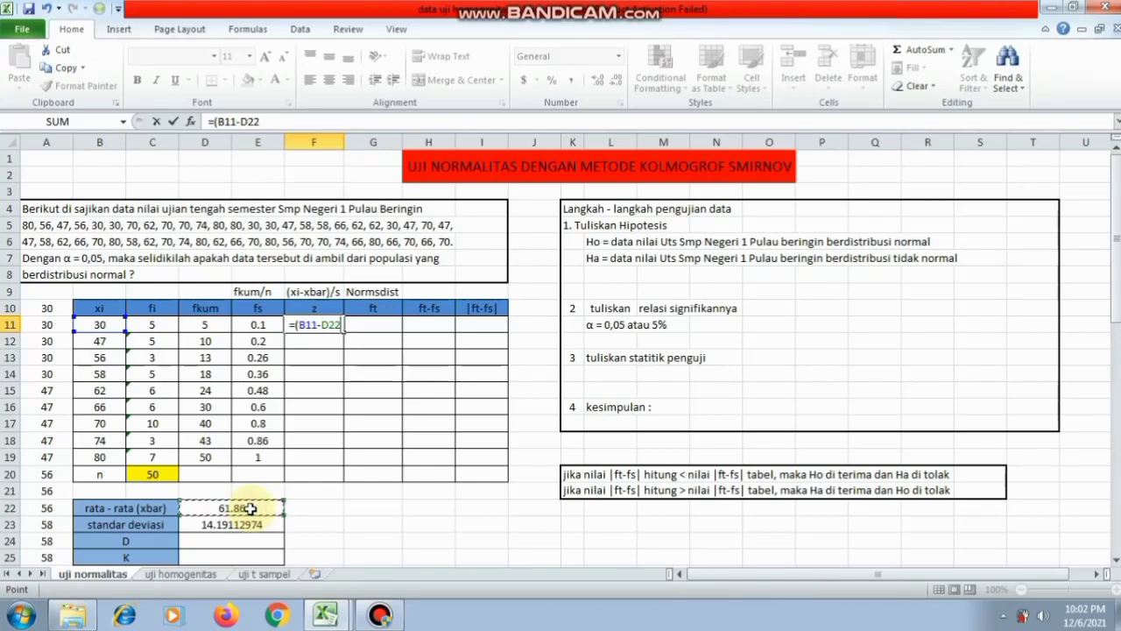
pyautogui.write(')')
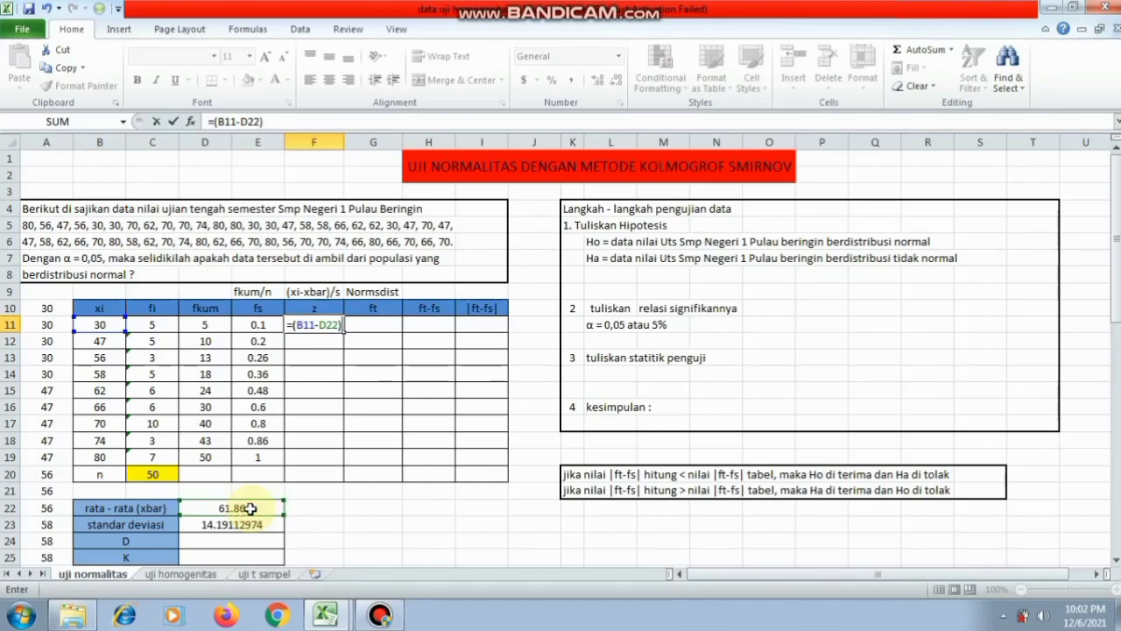
pyautogui.write('/')
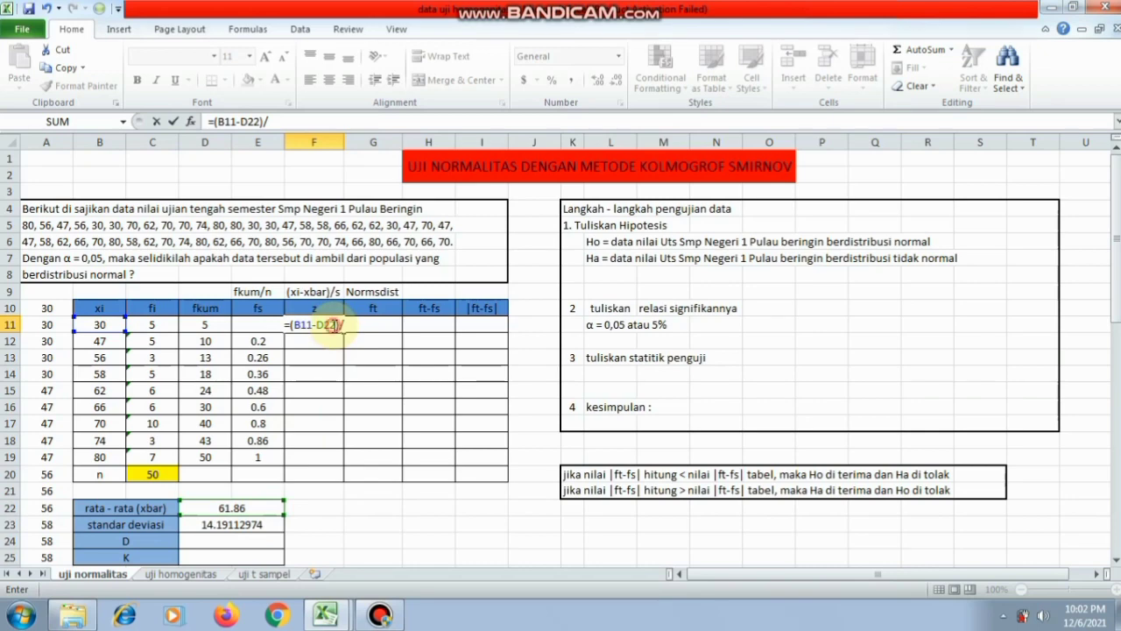
pyautogui.click(335, 326)
pyautogui.press('F4')
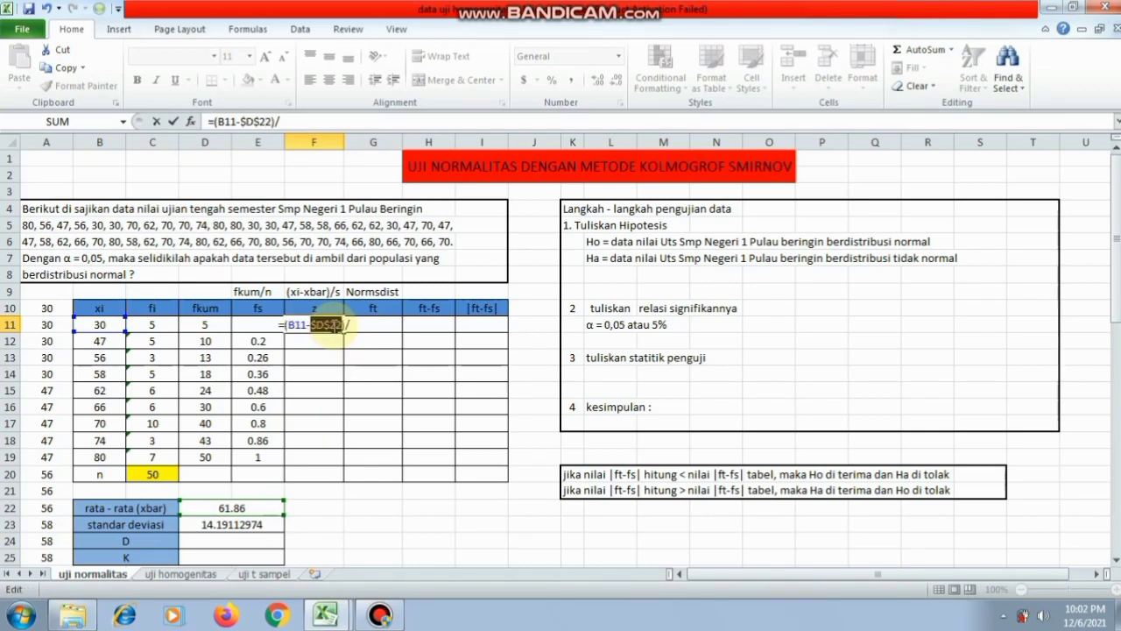
pyautogui.press('Right')
pyautogui.press('Right')
pyautogui.press('Right')
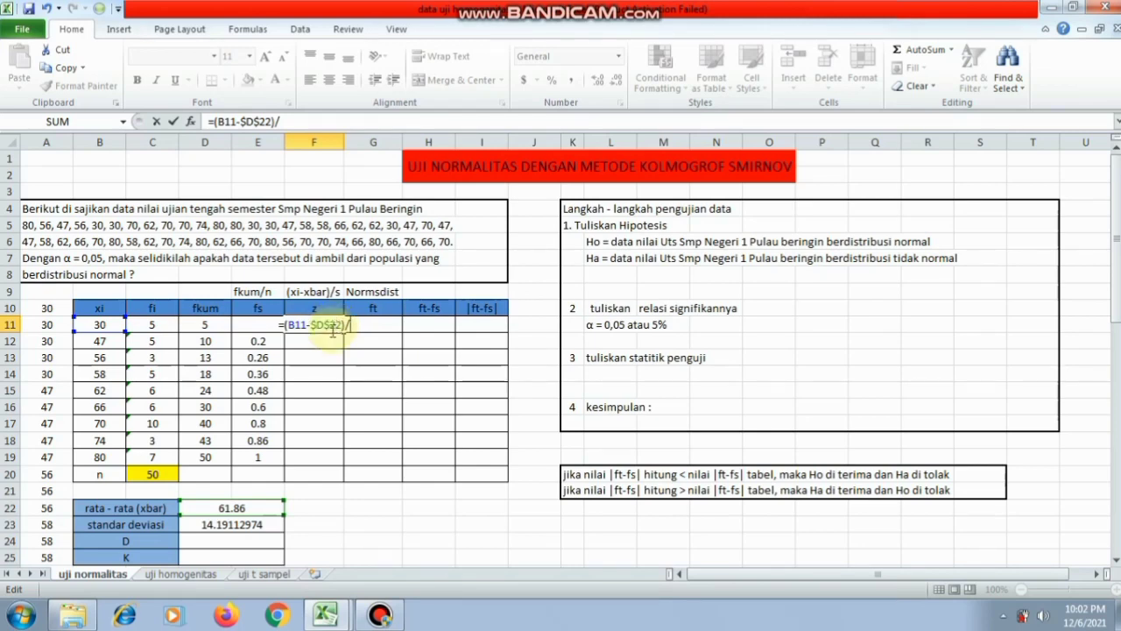
pyautogui.click(204, 531)
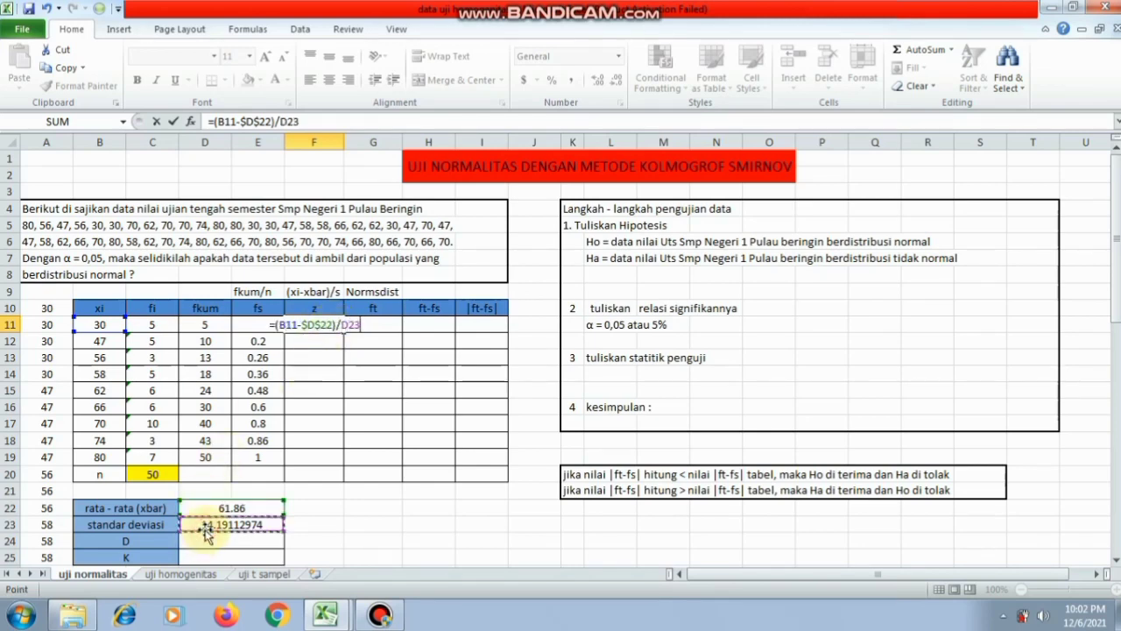
pyautogui.press('F4')
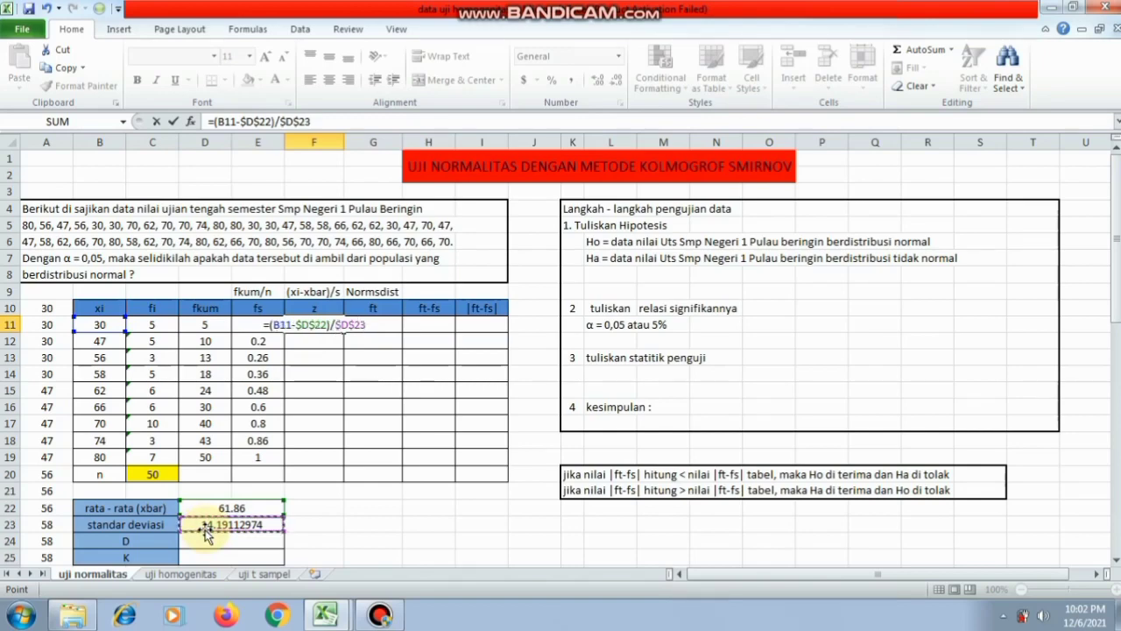
pyautogui.press('Return')
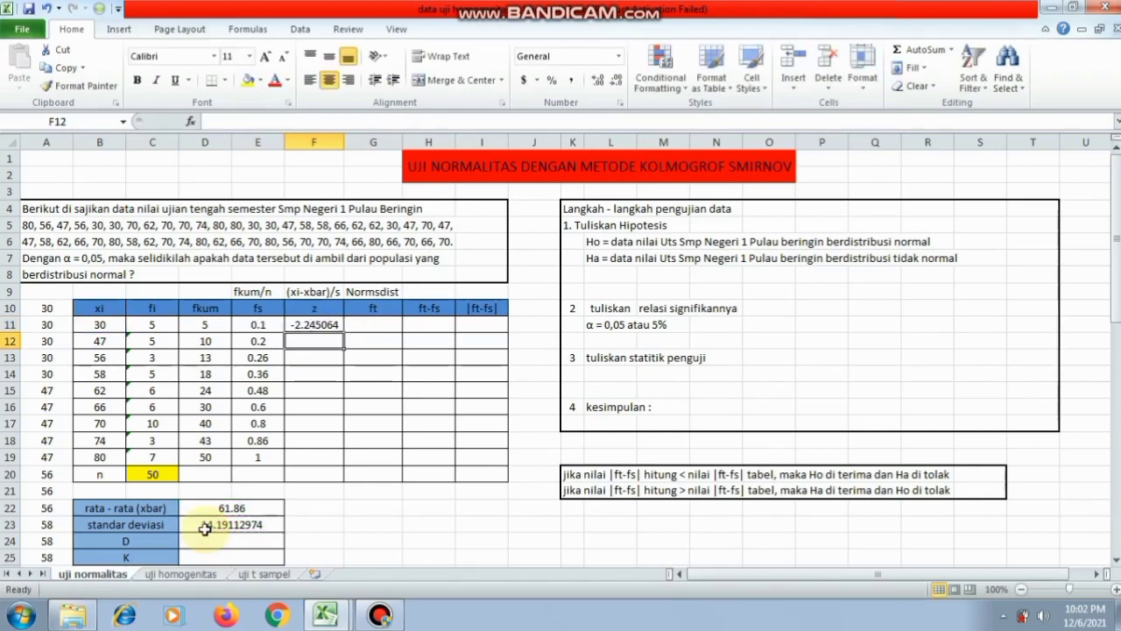
# Step: Fill the z formula from F11 down to F19
pyautogui.click(322, 323)
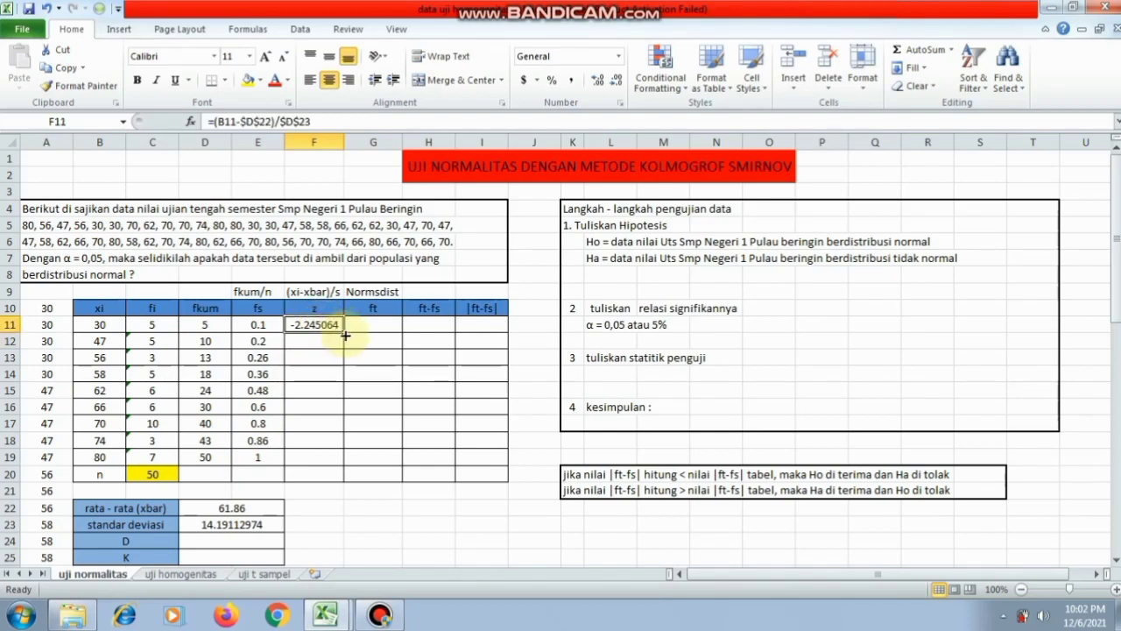
pyautogui.moveTo(345, 333); pyautogui.dragTo(314, 471)
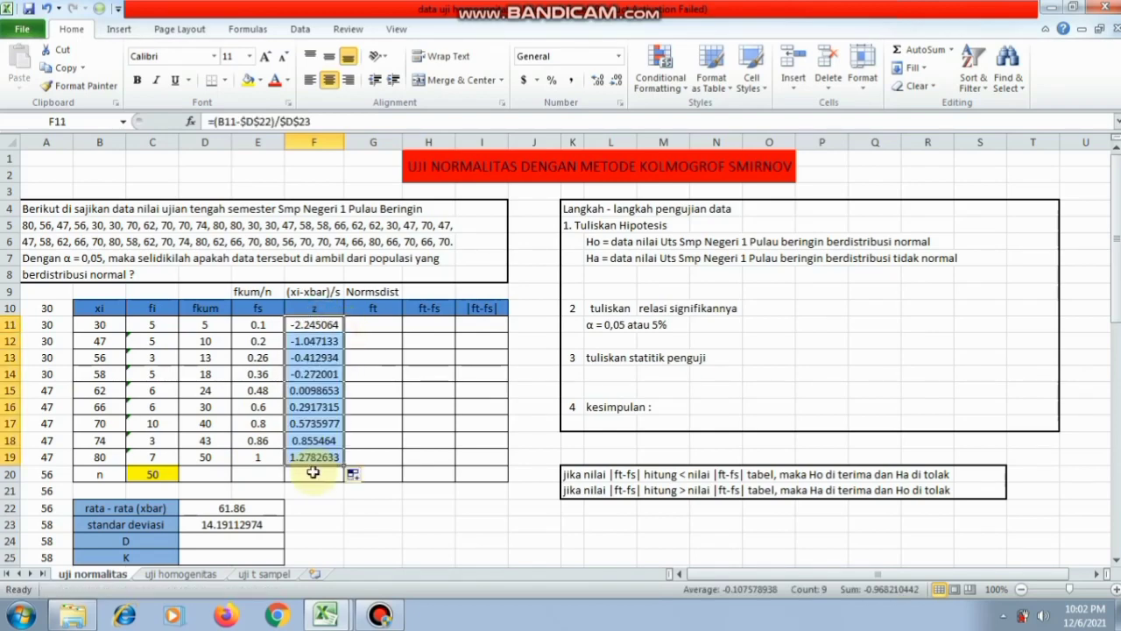
pyautogui.click(419, 562)
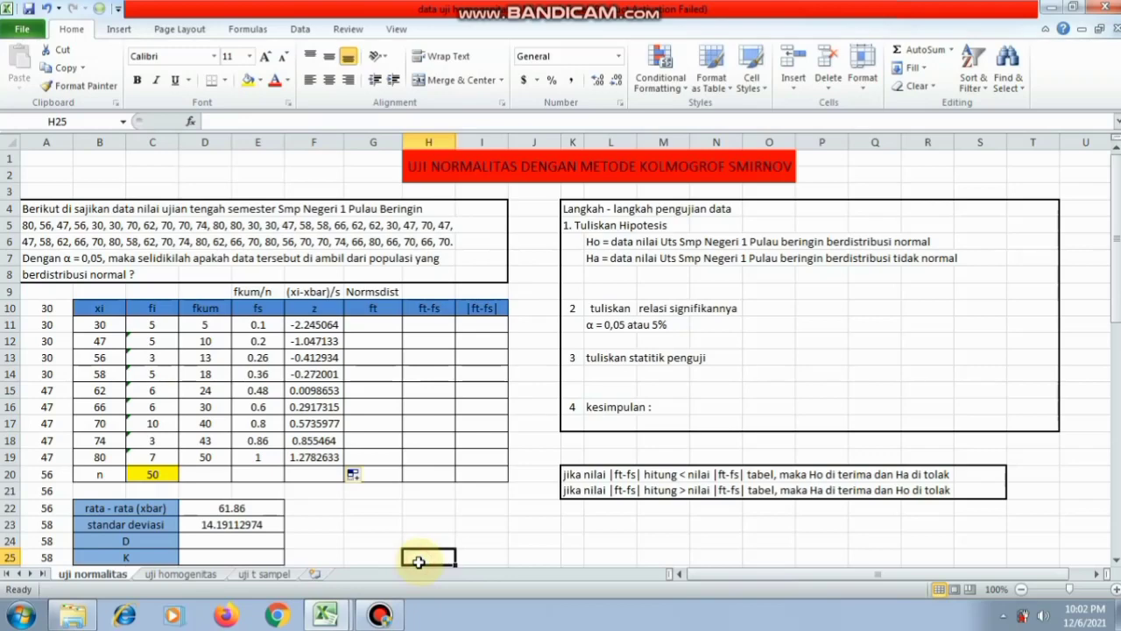
# Step: Try to enter =NORM.S.DIST(F11) in the first ft cell G11
pyautogui.click(382, 330)
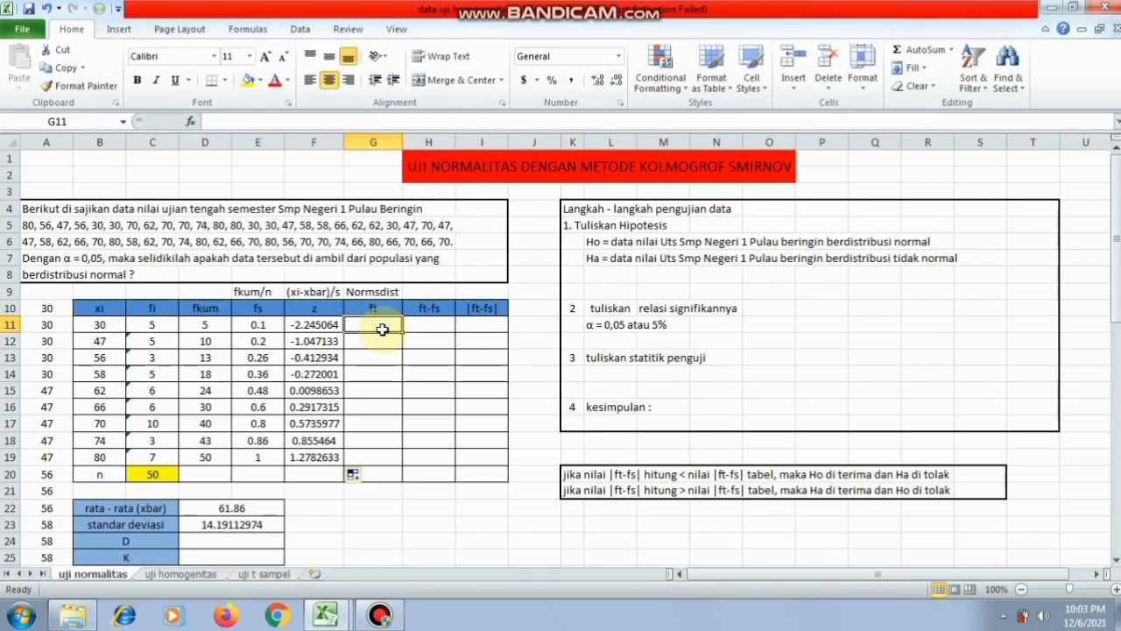
pyautogui.write('=N')
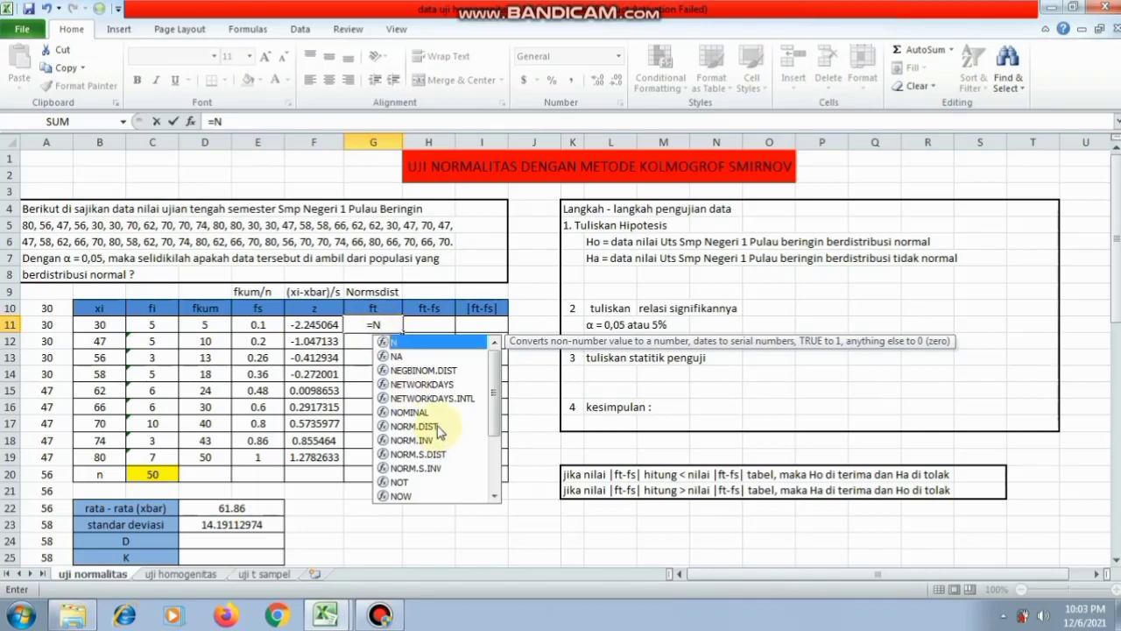
pyautogui.click(430, 455)
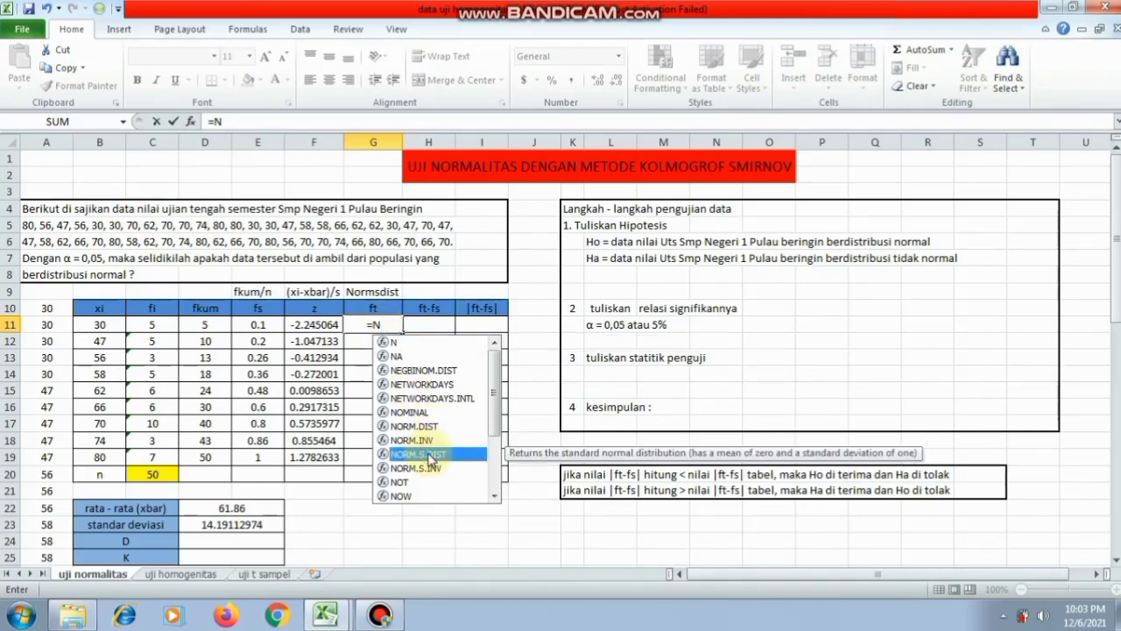
pyautogui.doubleClick(430, 455)
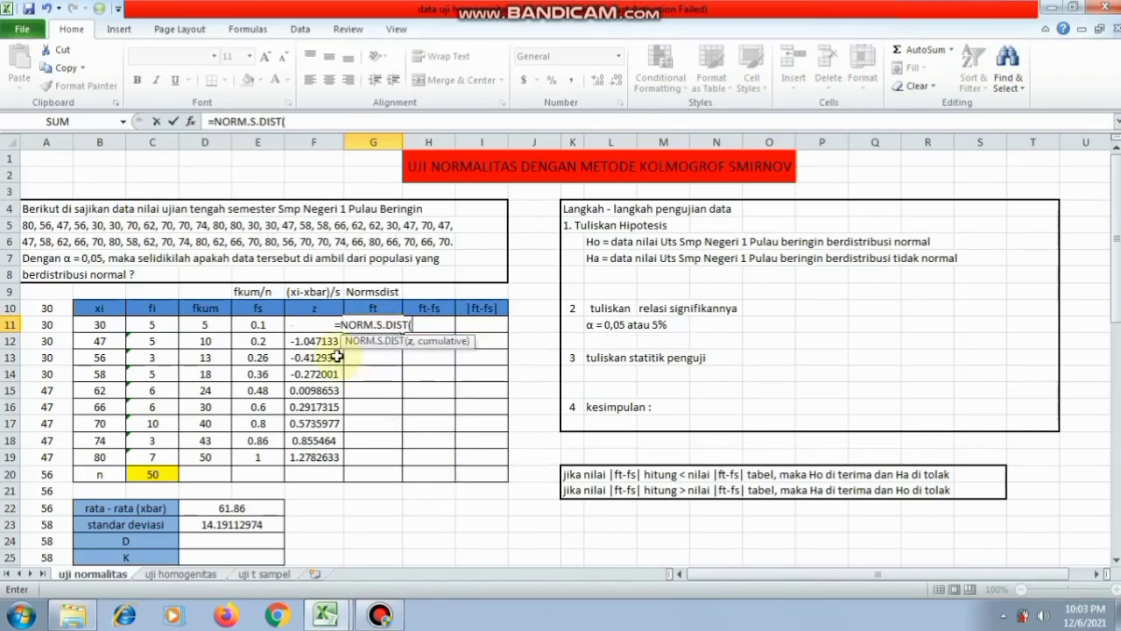
pyautogui.click(290, 324)
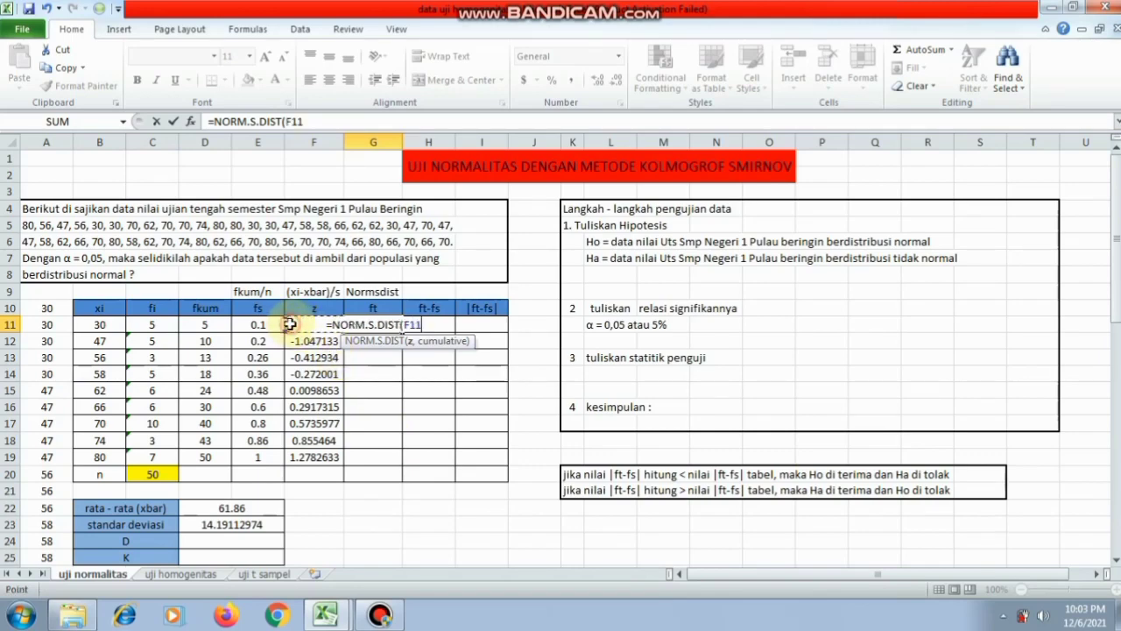
pyautogui.write(')')
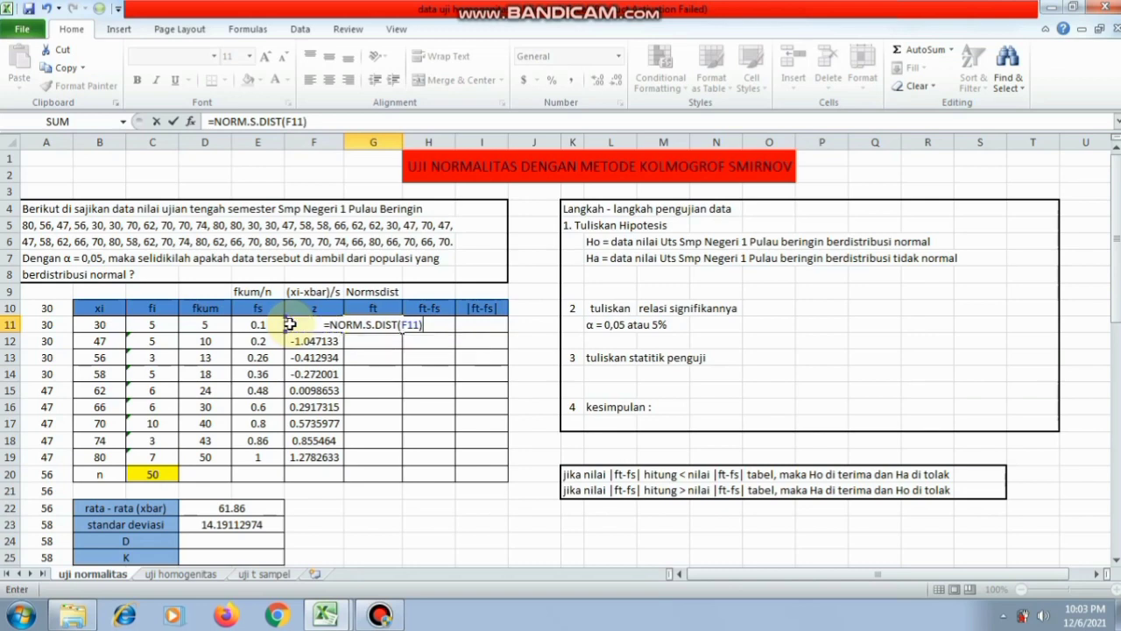
pyautogui.press('Return')
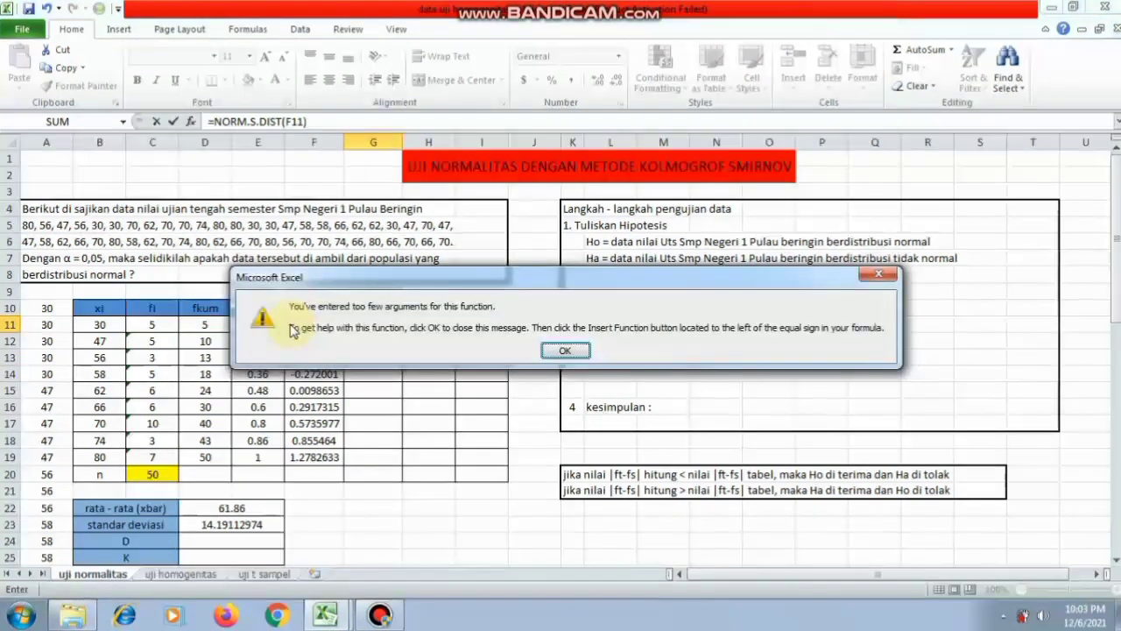
pyautogui.click(558, 348)
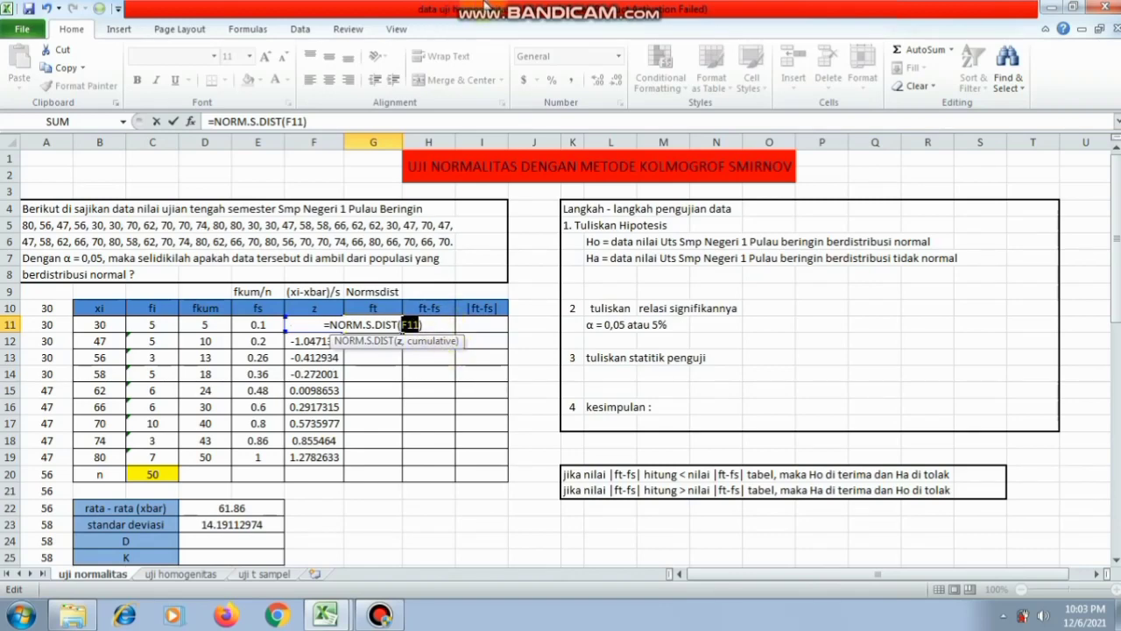
pyautogui.click(605, 5)
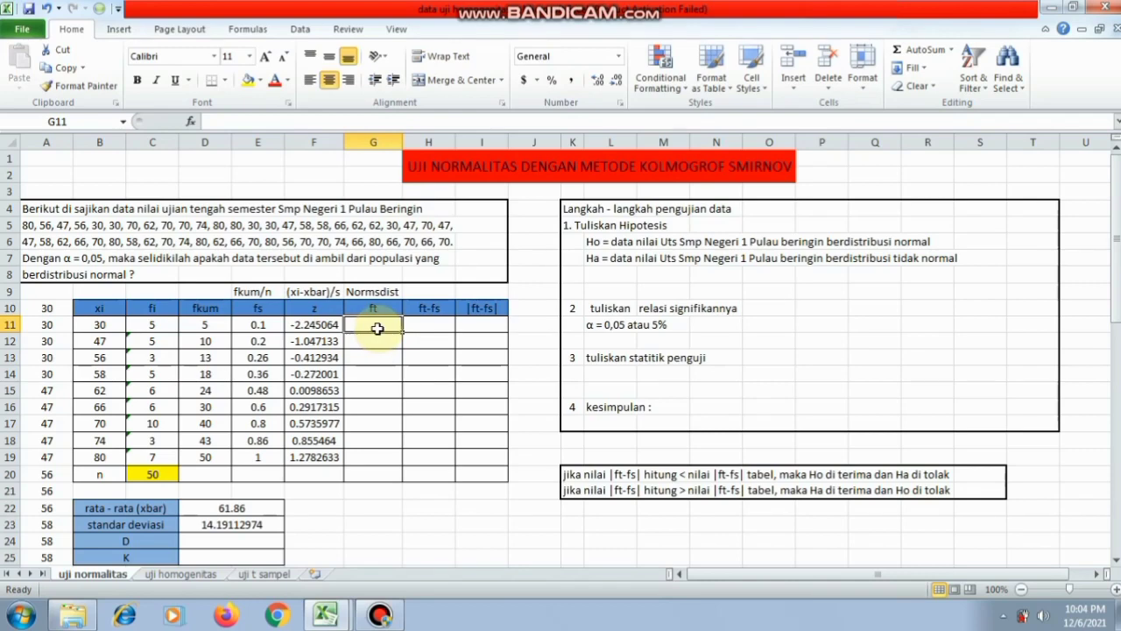
# Step: Enter the ft formula =NORM.S.DIST(F11,D11) in cell G11, using the z value and the fkum value
pyautogui.write('=')
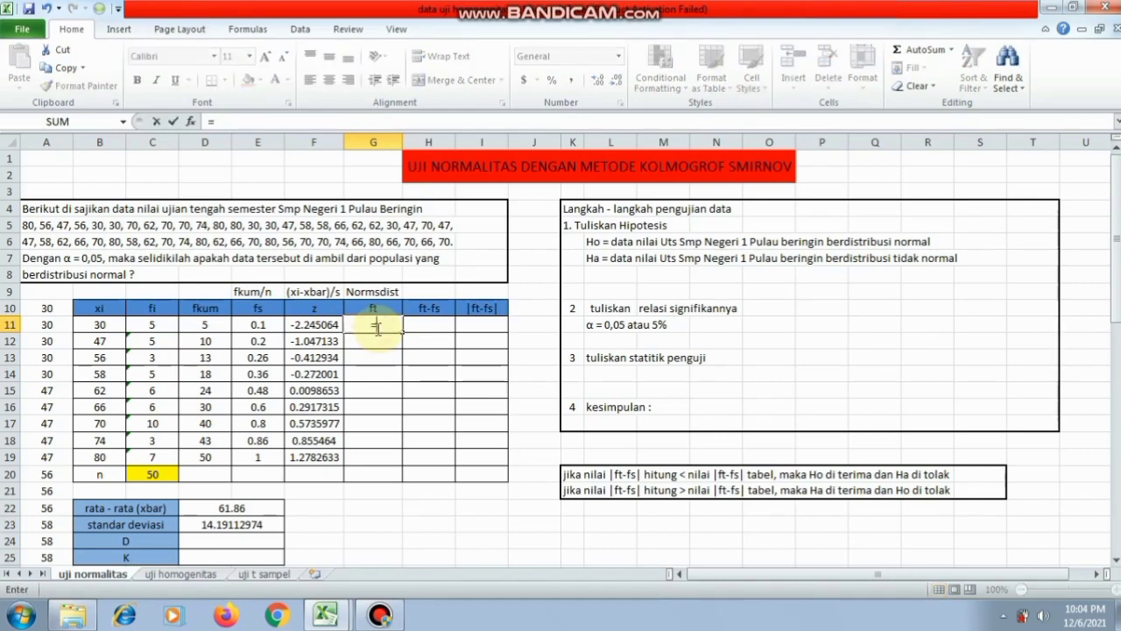
pyautogui.write('No')
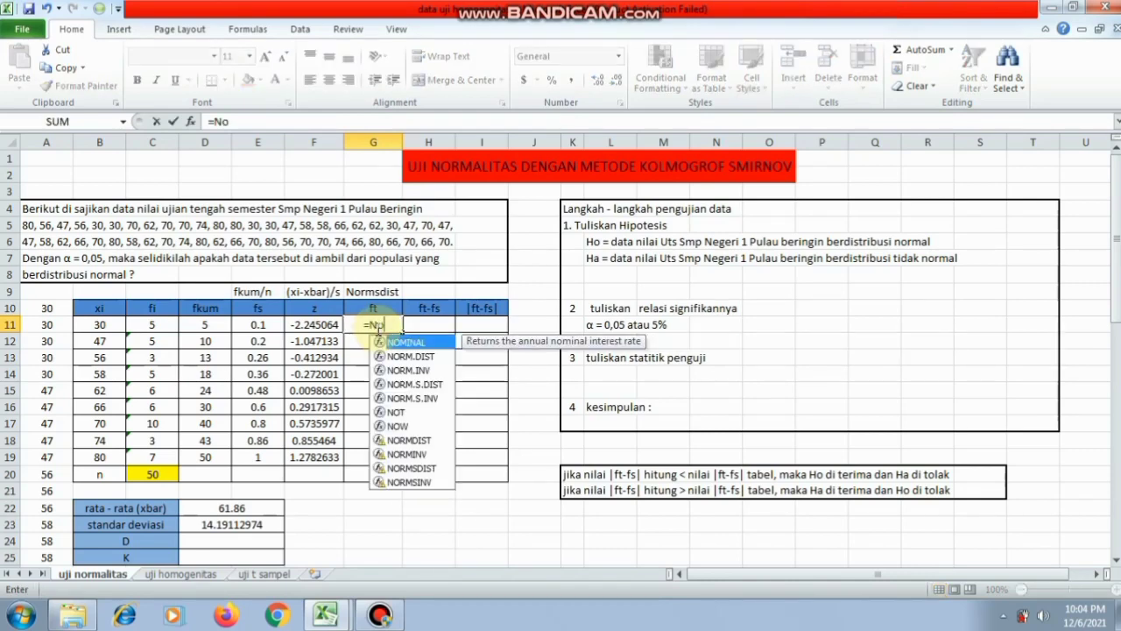
pyautogui.doubleClick(407, 386)
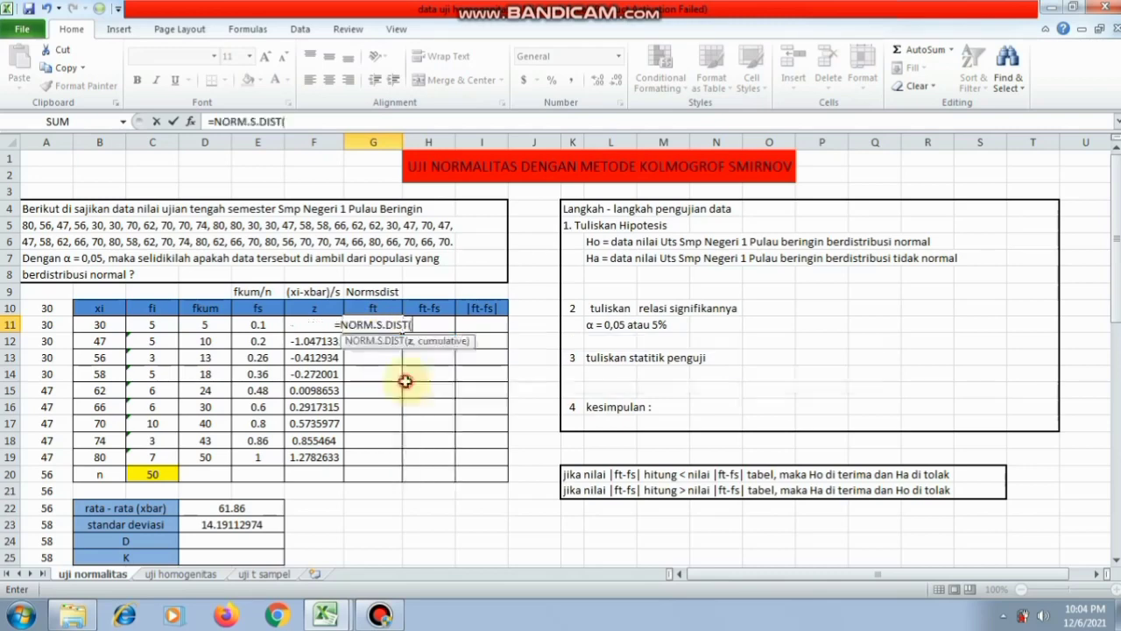
pyautogui.click(289, 325)
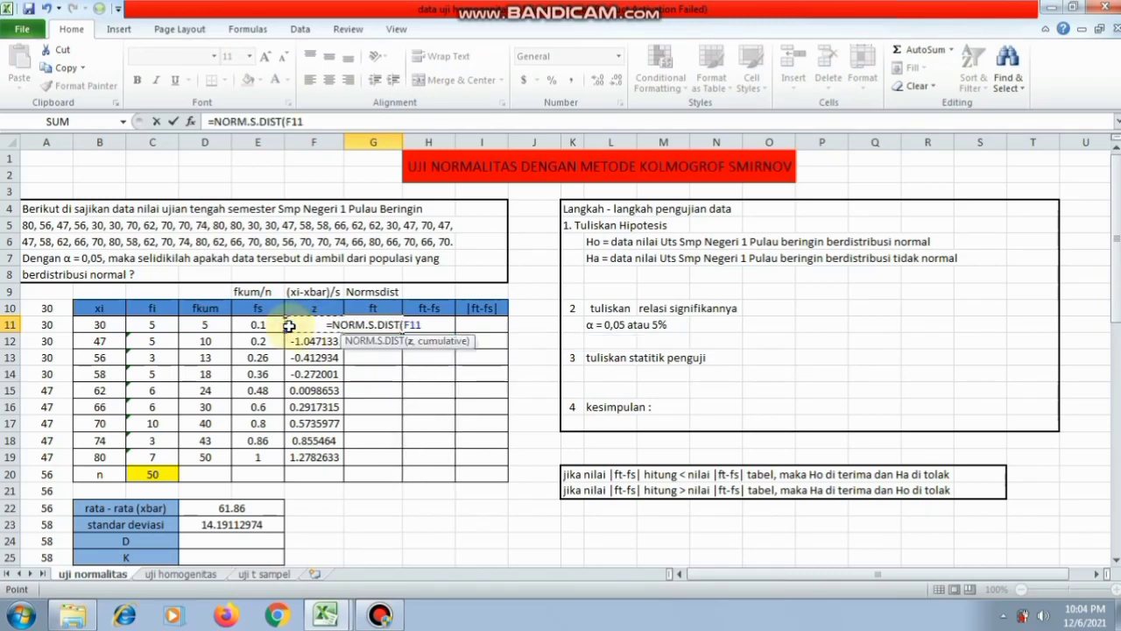
pyautogui.write(',')
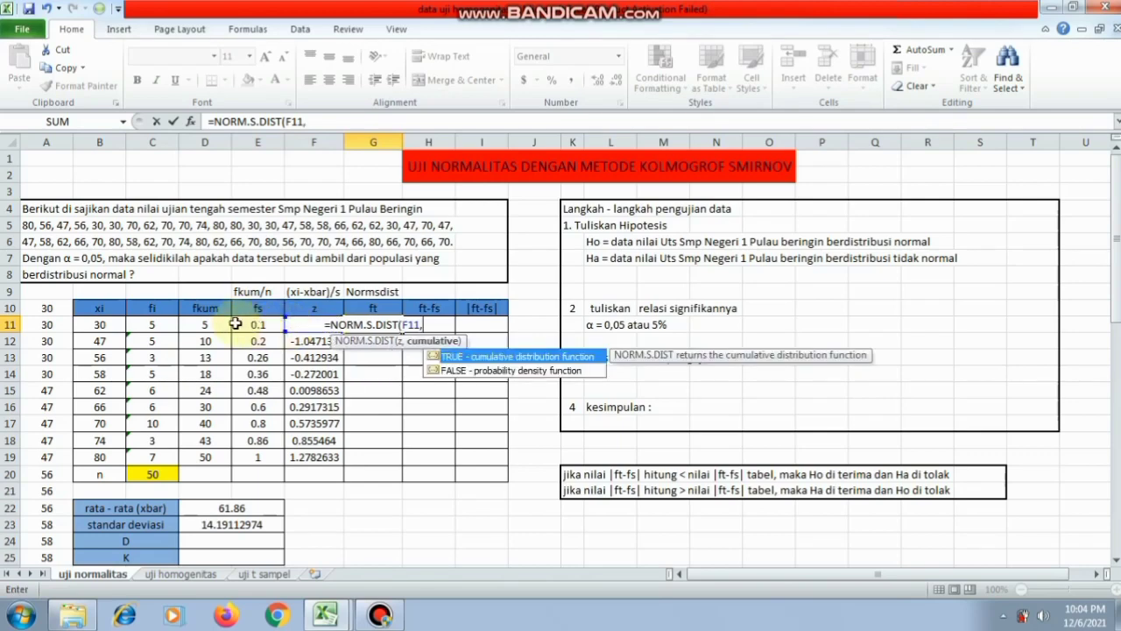
pyautogui.click(208, 325)
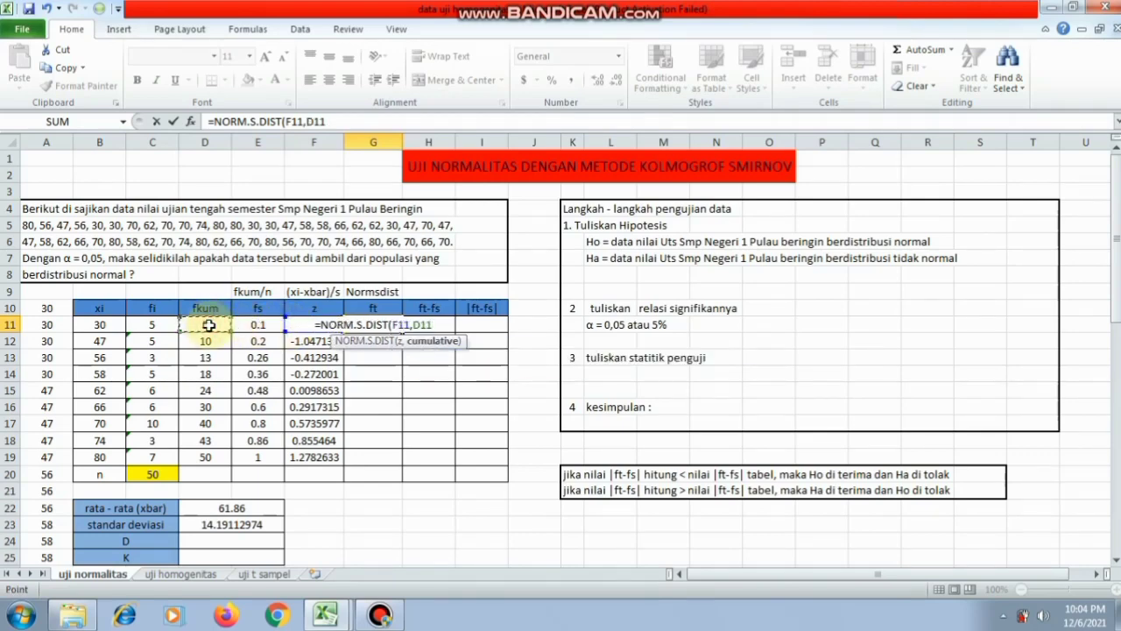
pyautogui.write(')')
pyautogui.press('Return')
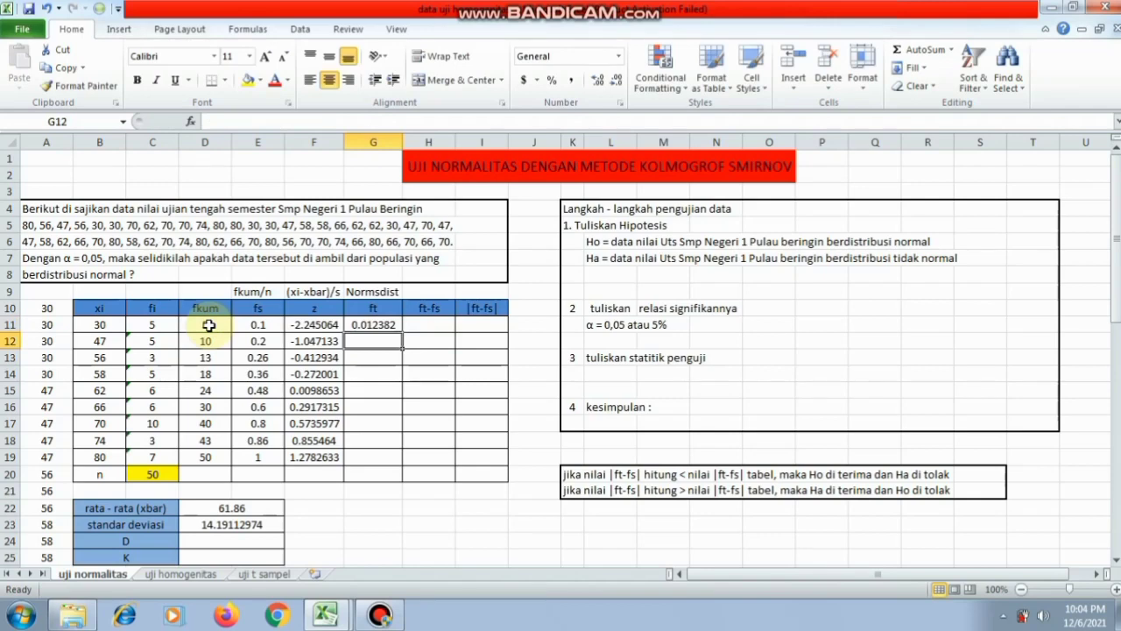
# Step: Fill the ft formula from G11 down to G19
pyautogui.click(379, 325)
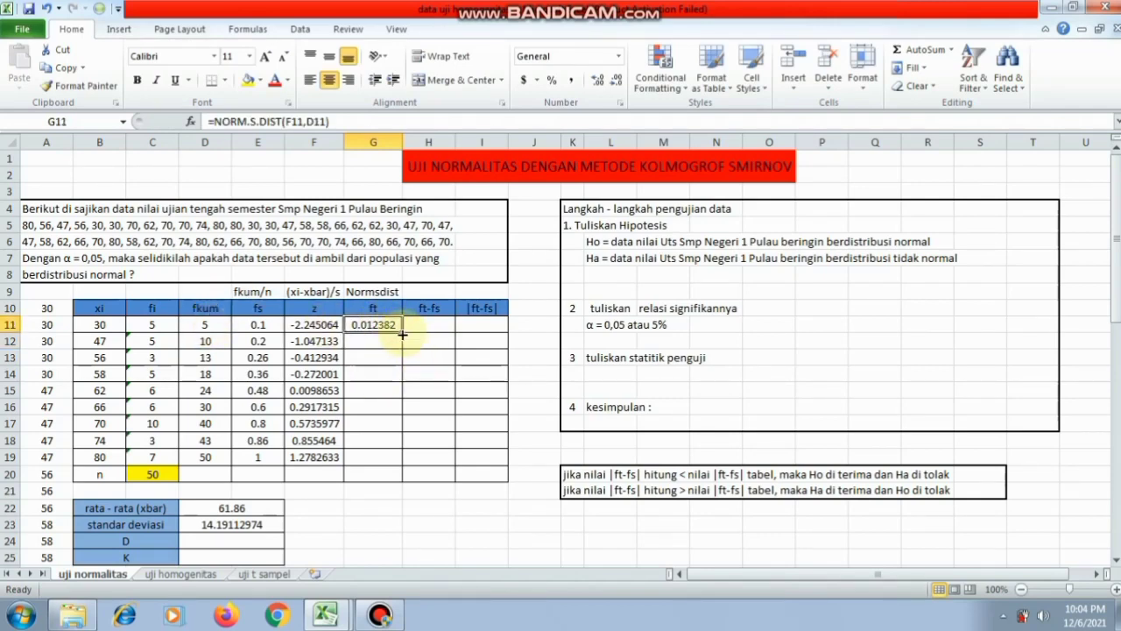
pyautogui.moveTo(402, 334); pyautogui.dragTo(390, 458)
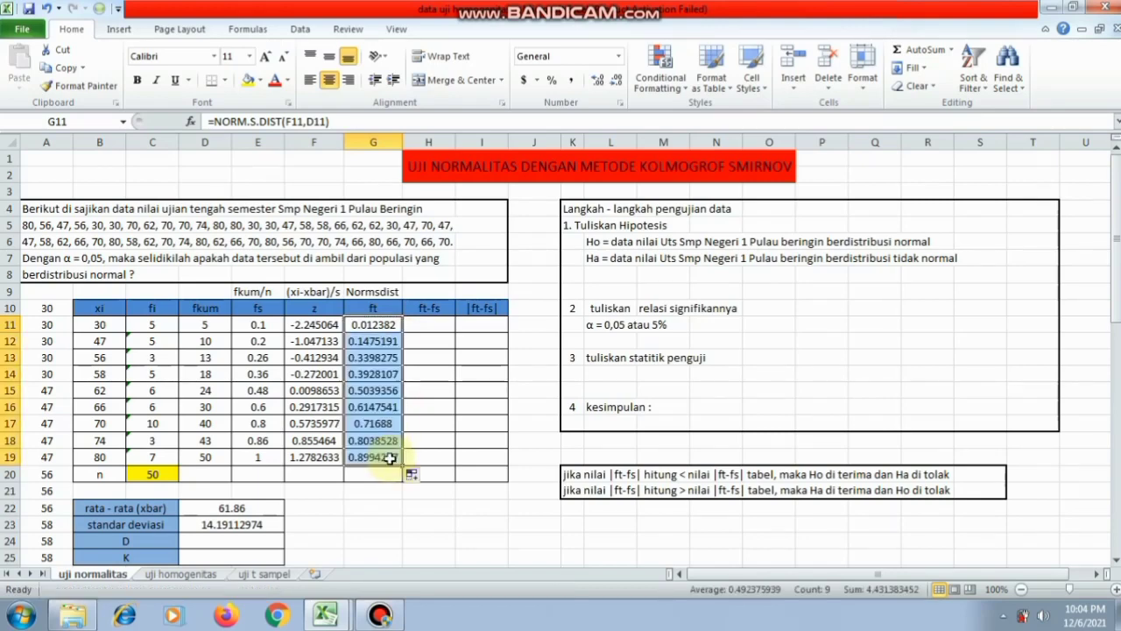
pyautogui.click(450, 518)
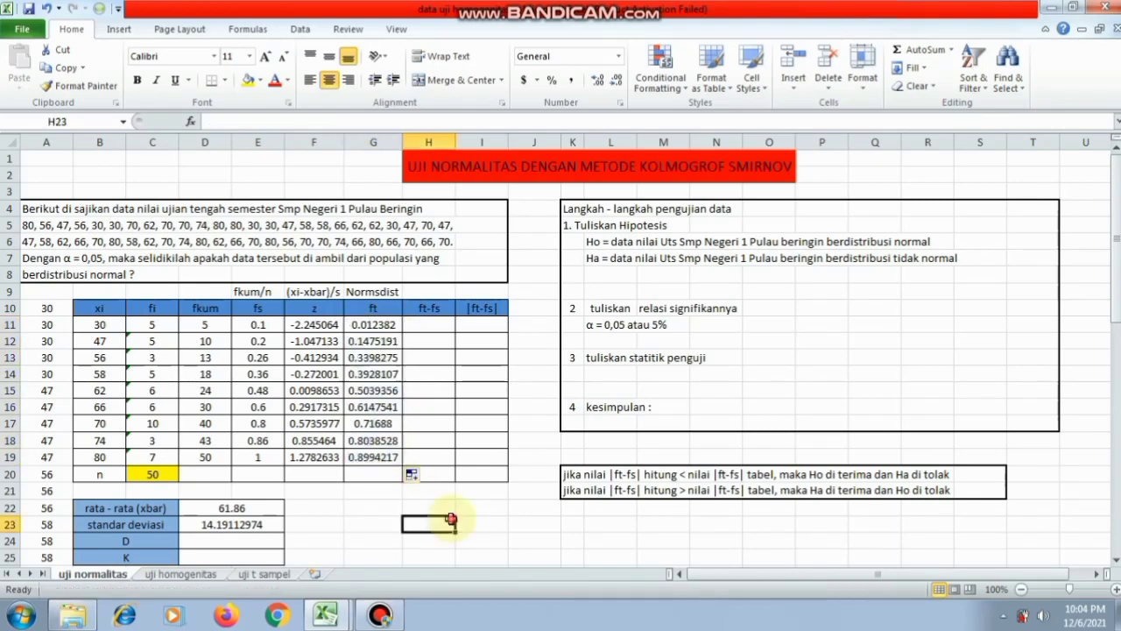
# Step: Enter the ft-fs formula =G11-E11 in cell H11, subtracting the fs value from the ft value
pyautogui.click(429, 328)
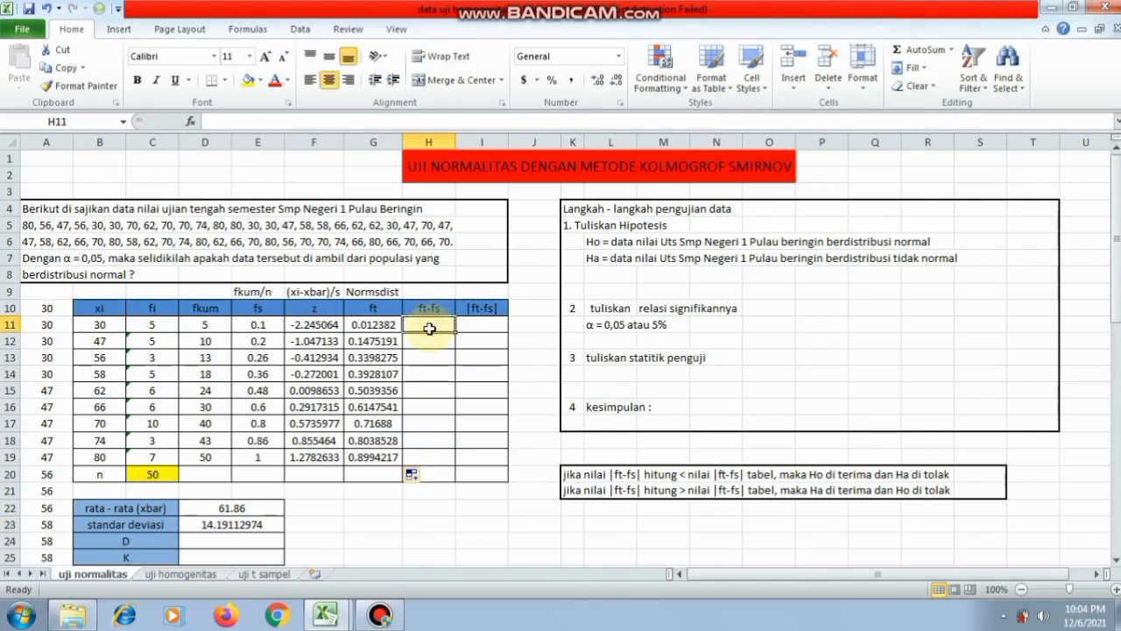
pyautogui.write('=')
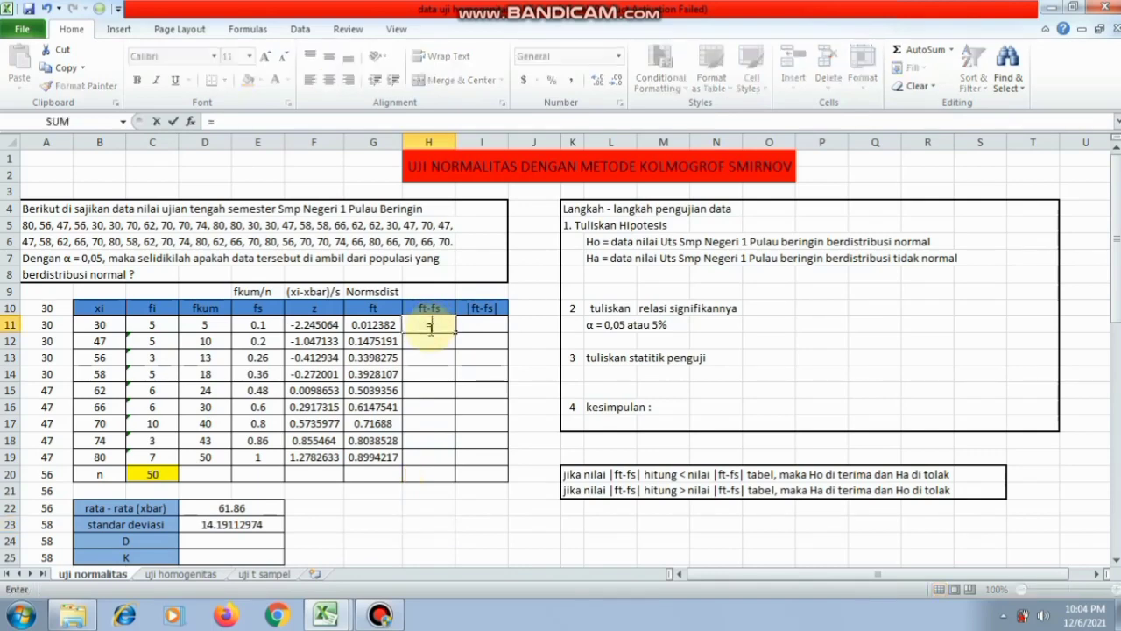
pyautogui.click(370, 325)
pyautogui.write('-')
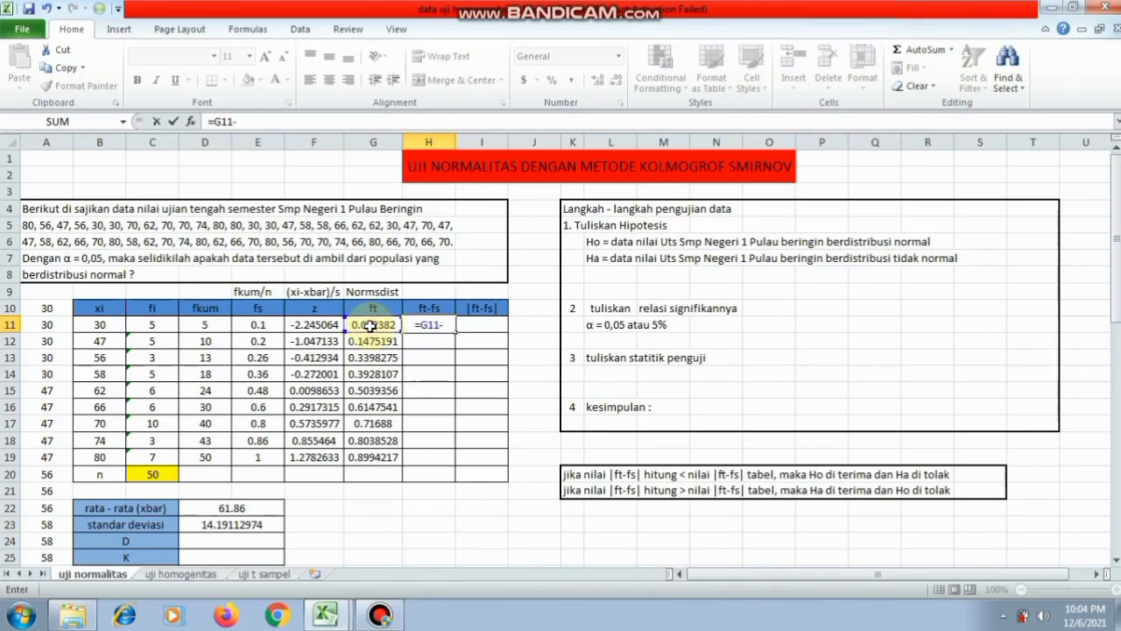
pyautogui.moveTo(371, 324); pyautogui.dragTo(262, 324)
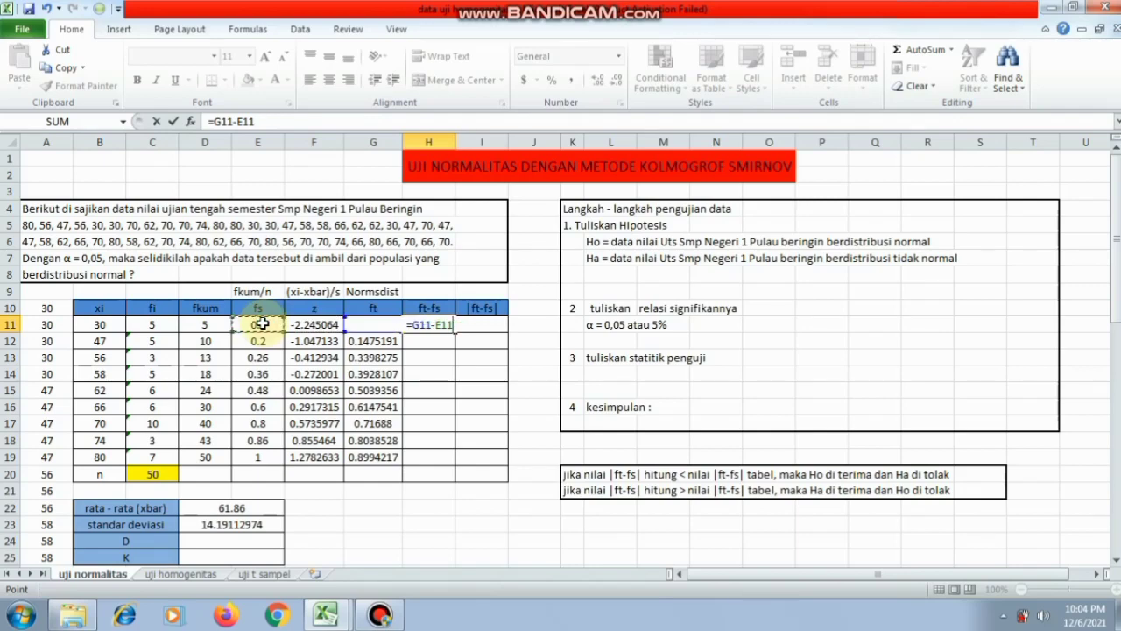
pyautogui.press('Return')
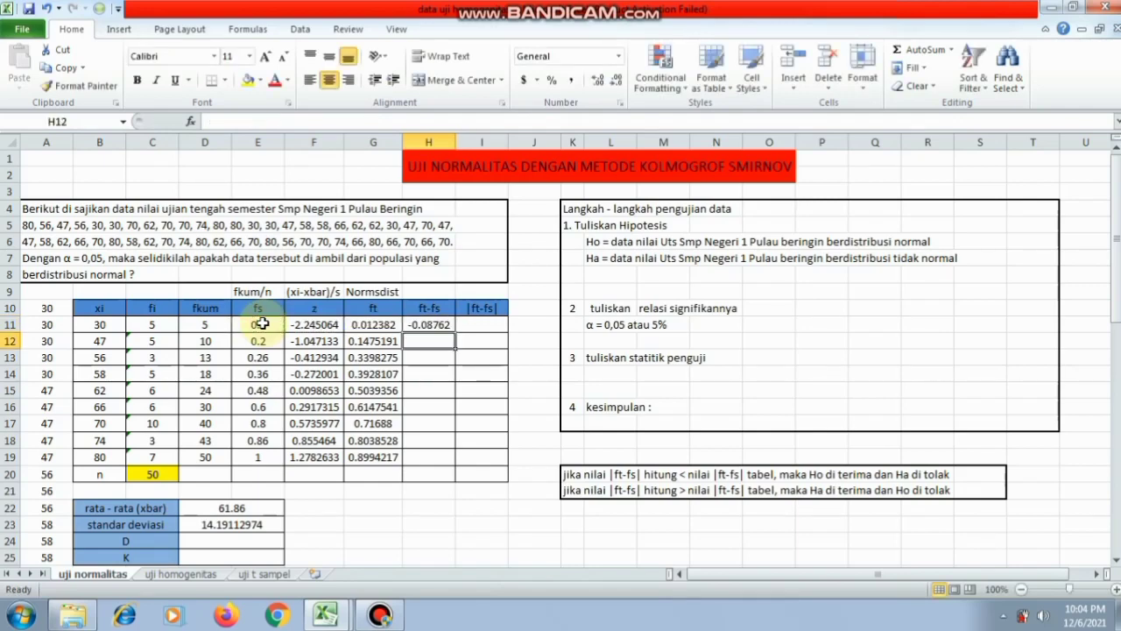
# Step: Fill the ft-fs formula from H11 down to H19
pyautogui.click(437, 324)
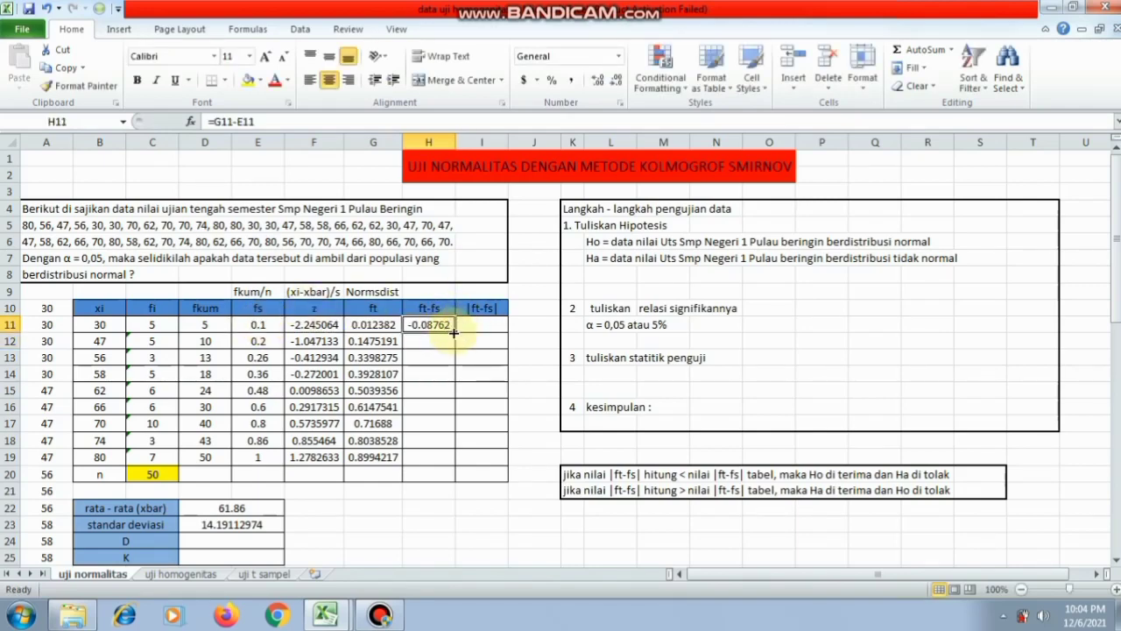
pyautogui.moveTo(454, 332); pyautogui.dragTo(452, 464)
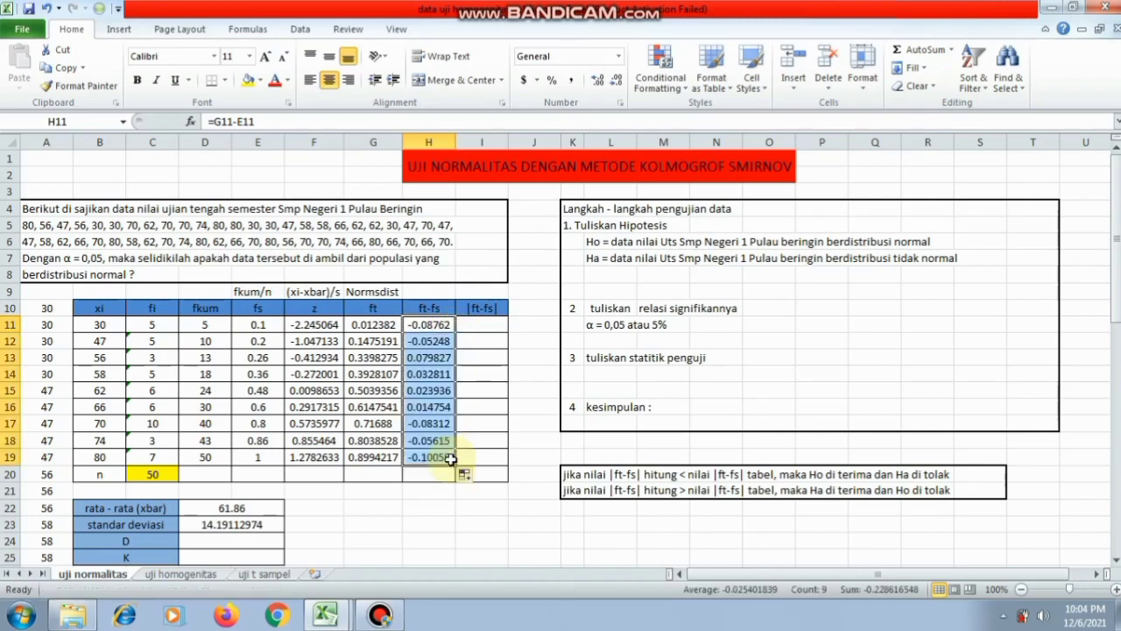
pyautogui.click(489, 523)
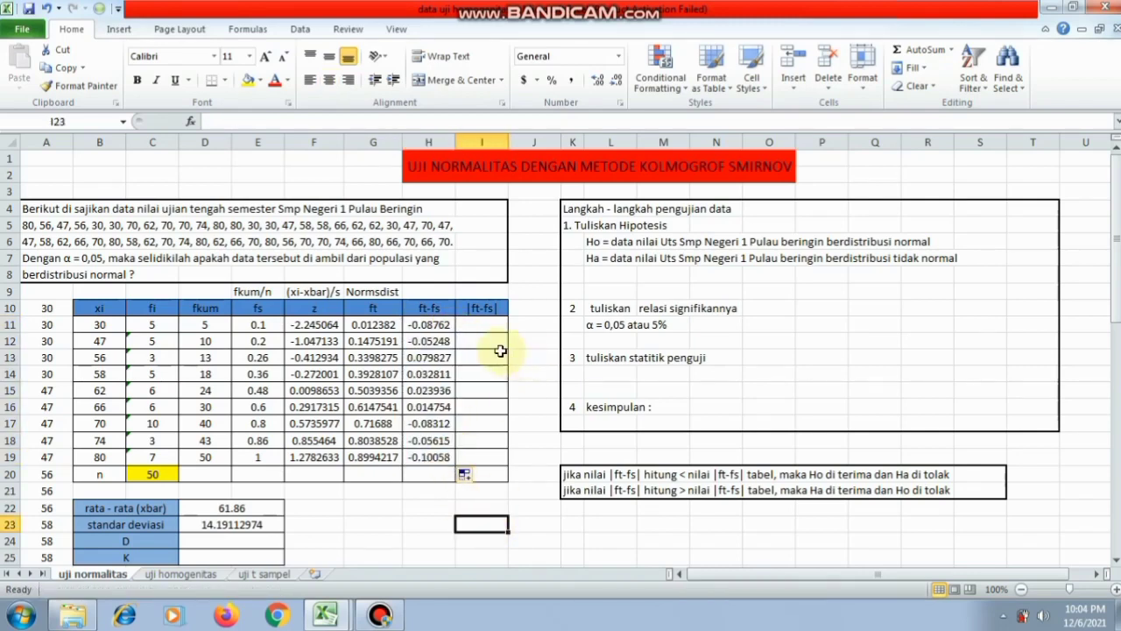
# Step: Enter the absolute value formula =ABS(H11) in the first |ft-fs| cell I11
pyautogui.click(480, 328)
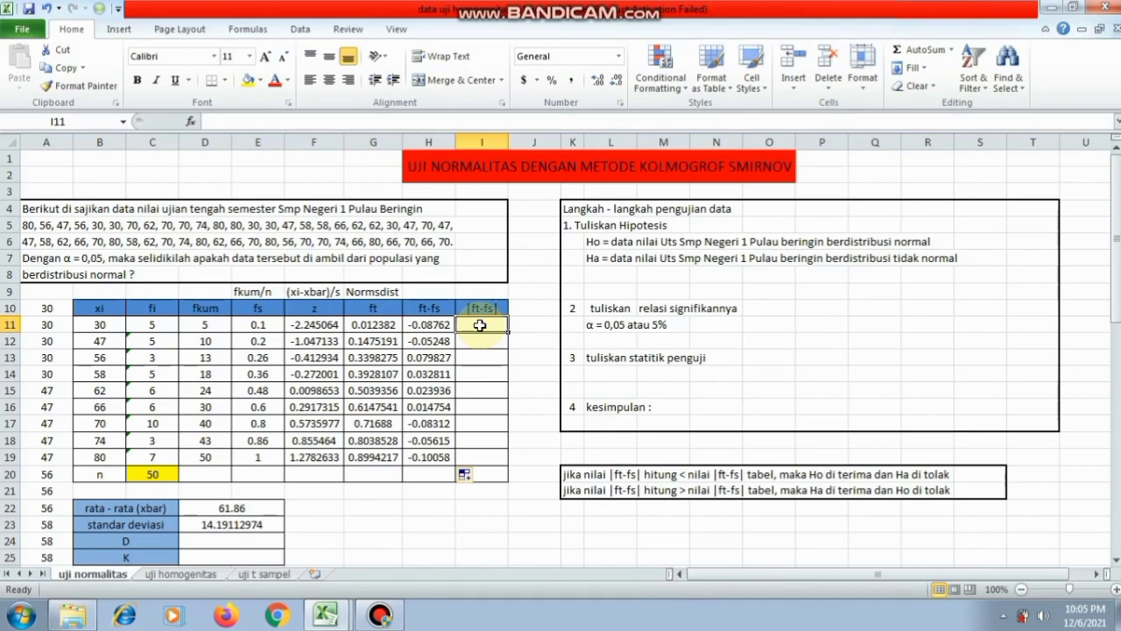
pyautogui.write('=abs')
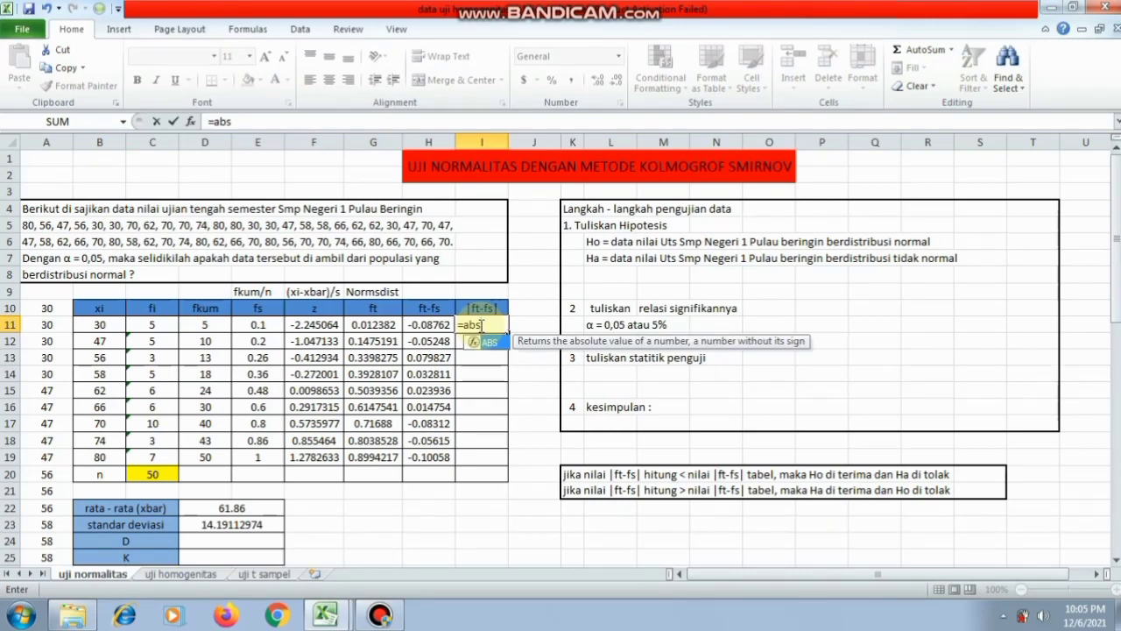
pyautogui.doubleClick(491, 341)
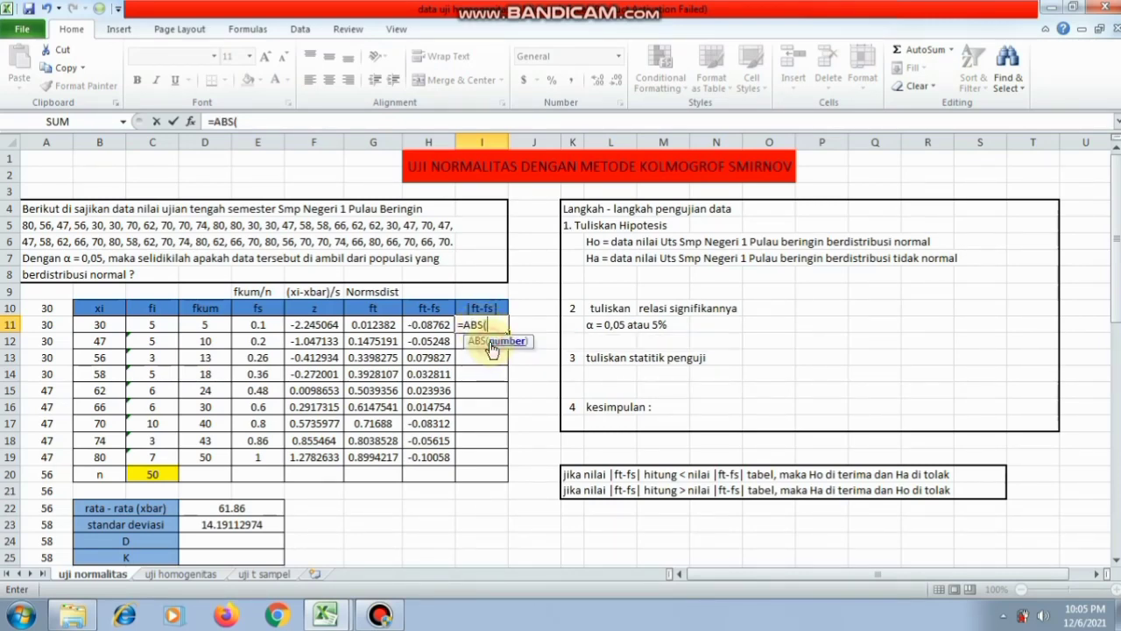
pyautogui.click(445, 325)
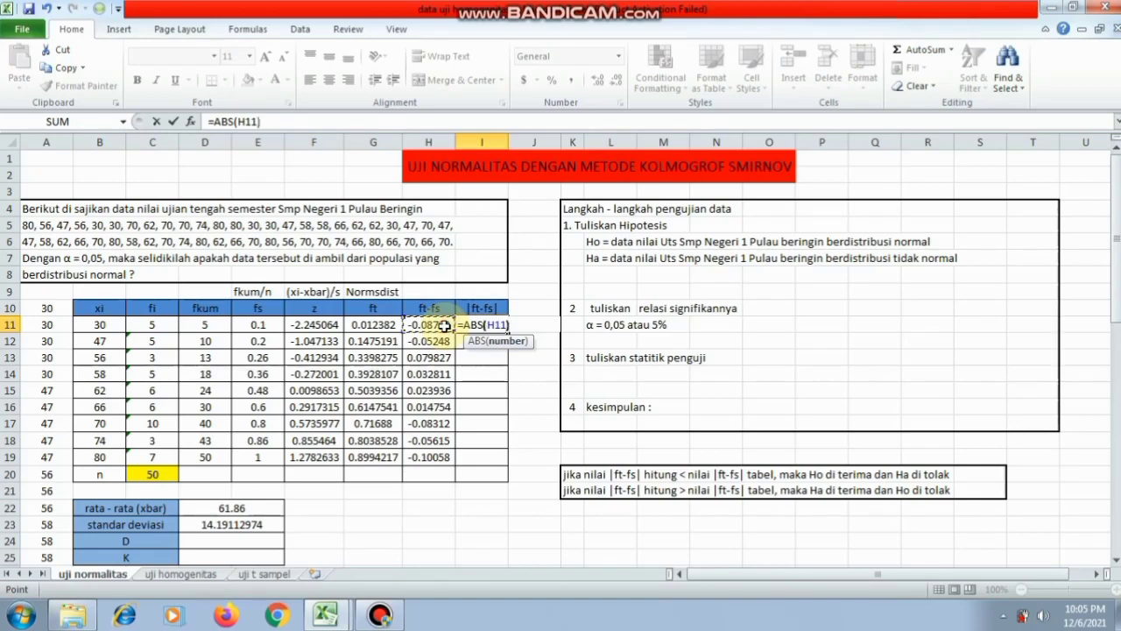
pyautogui.press('Return')
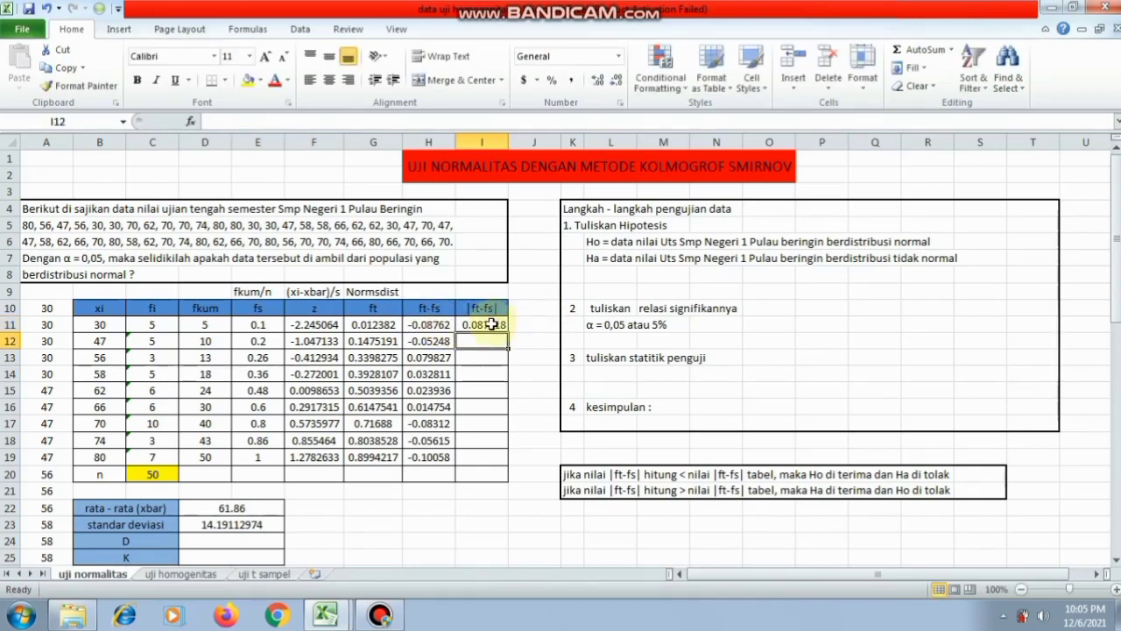
# Step: Fill the |ft-fs| formula from I11 down to I19
pyautogui.click(492, 324)
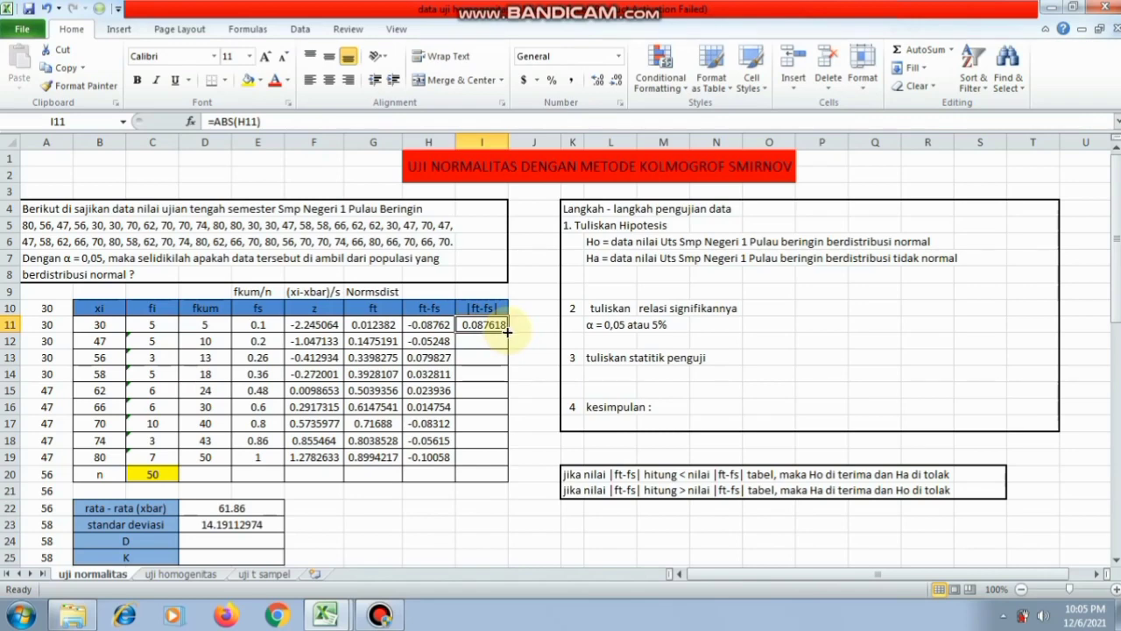
pyautogui.moveTo(507, 332); pyautogui.dragTo(490, 459)
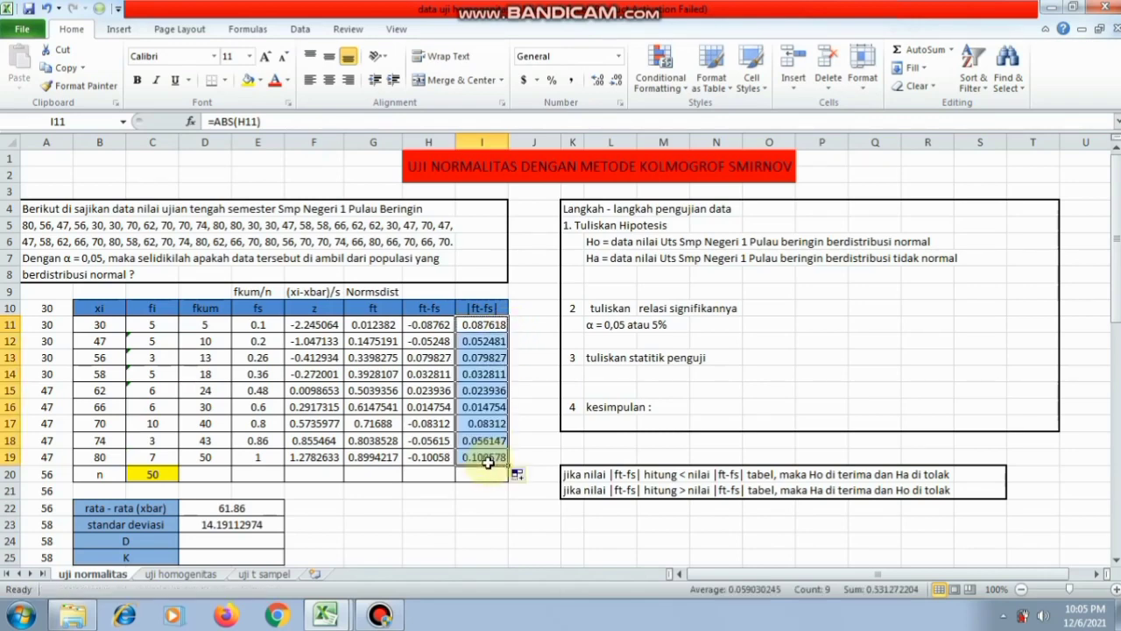
pyautogui.click(448, 557)
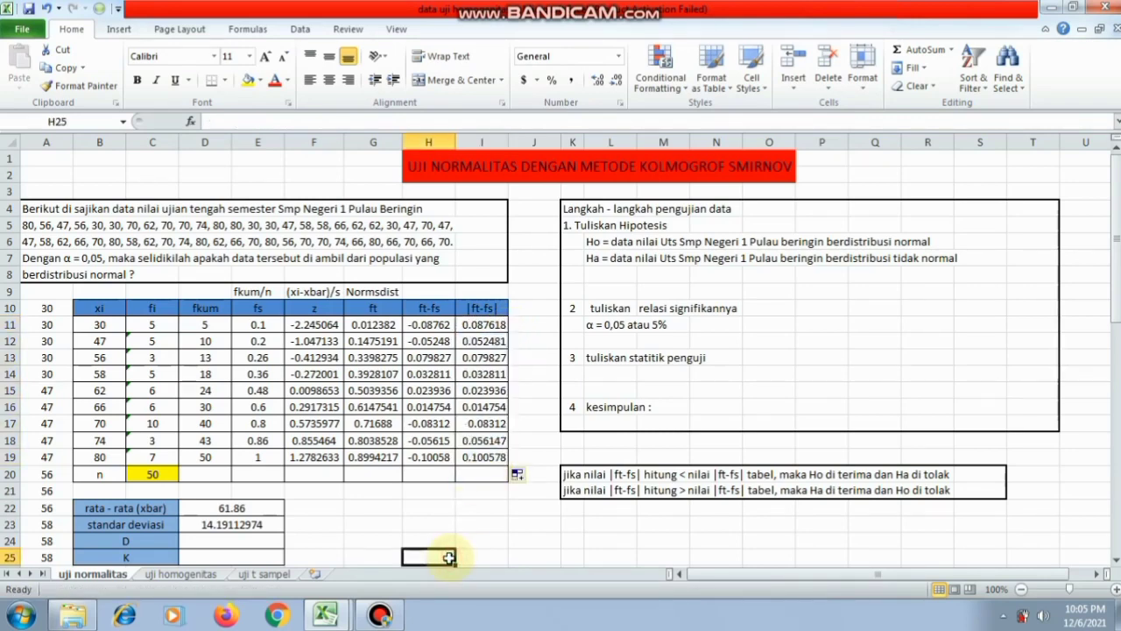
# Step: Calculate D in cell D24 as the largest |ft-fs| value with =MAX(I11:I19)
pyautogui.press('Down')
pyautogui.press('Down')
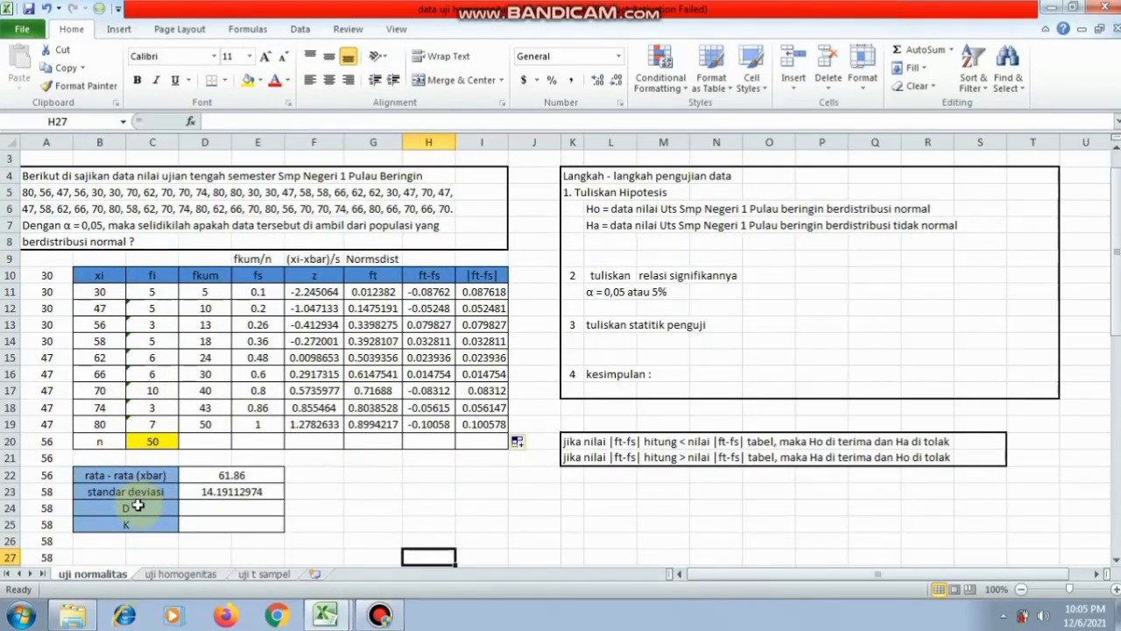
pyautogui.click(133, 508)
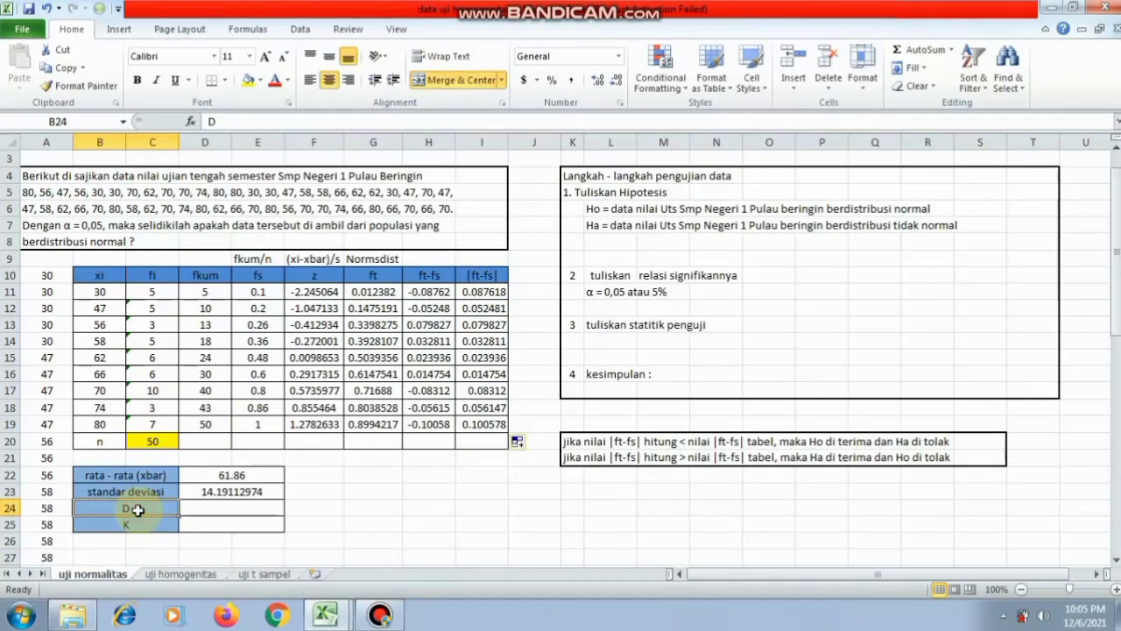
pyautogui.click(243, 512)
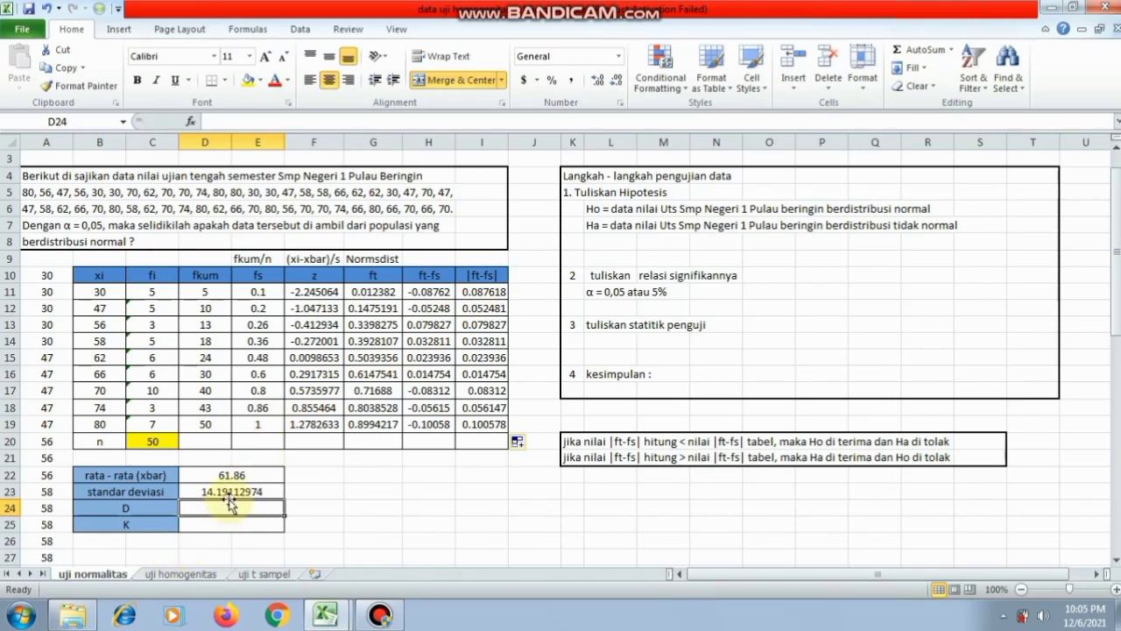
pyautogui.write('=')
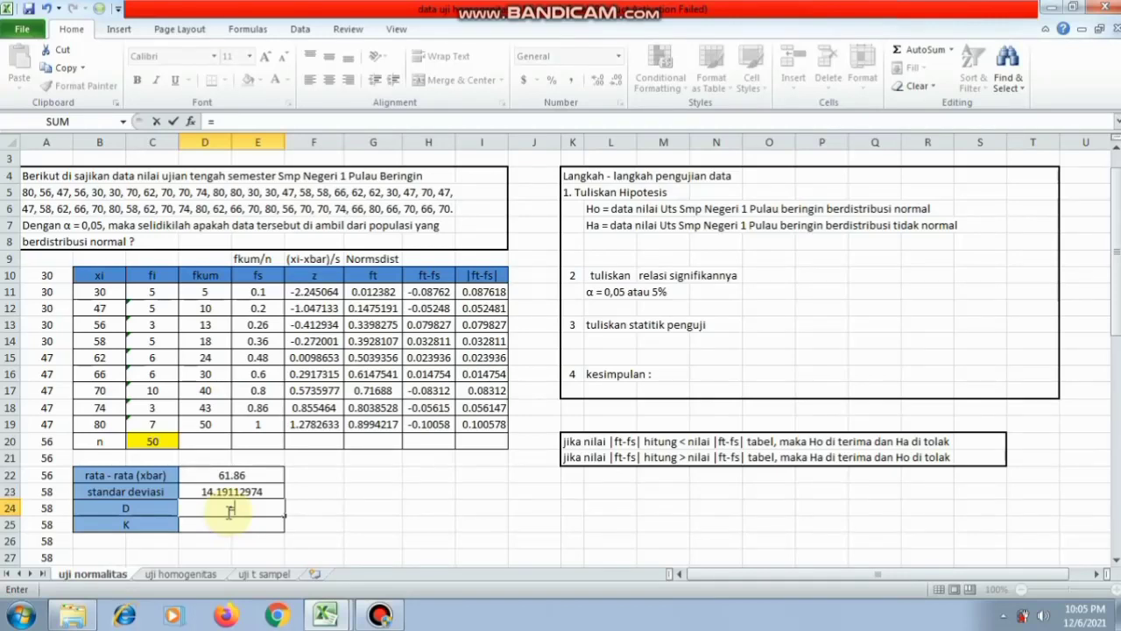
pyautogui.write('m')
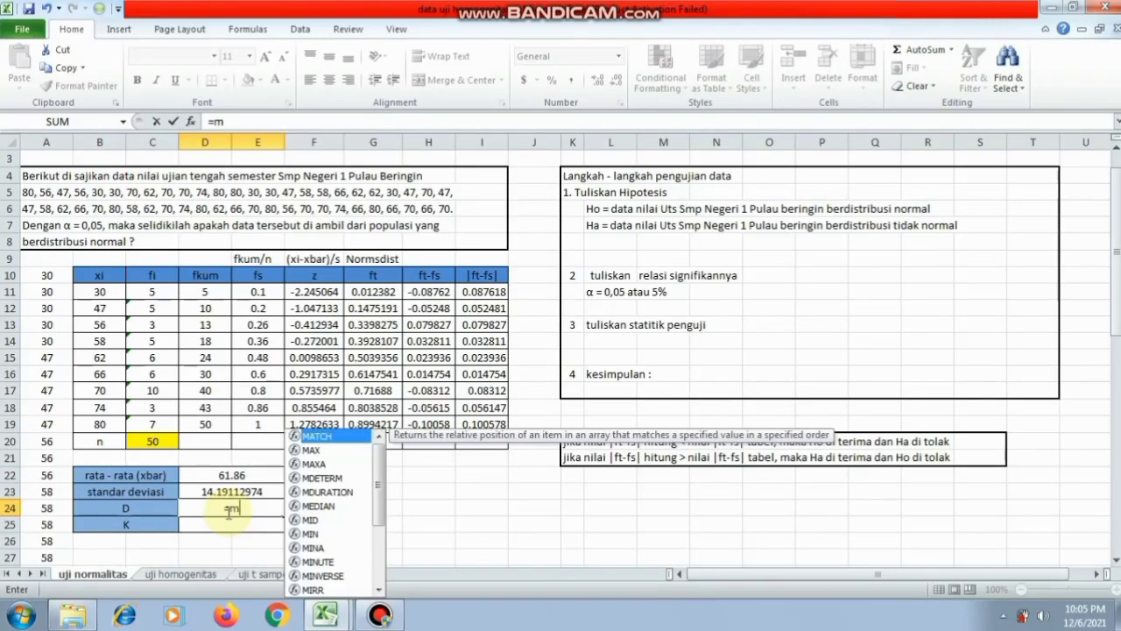
pyautogui.click(332, 450)
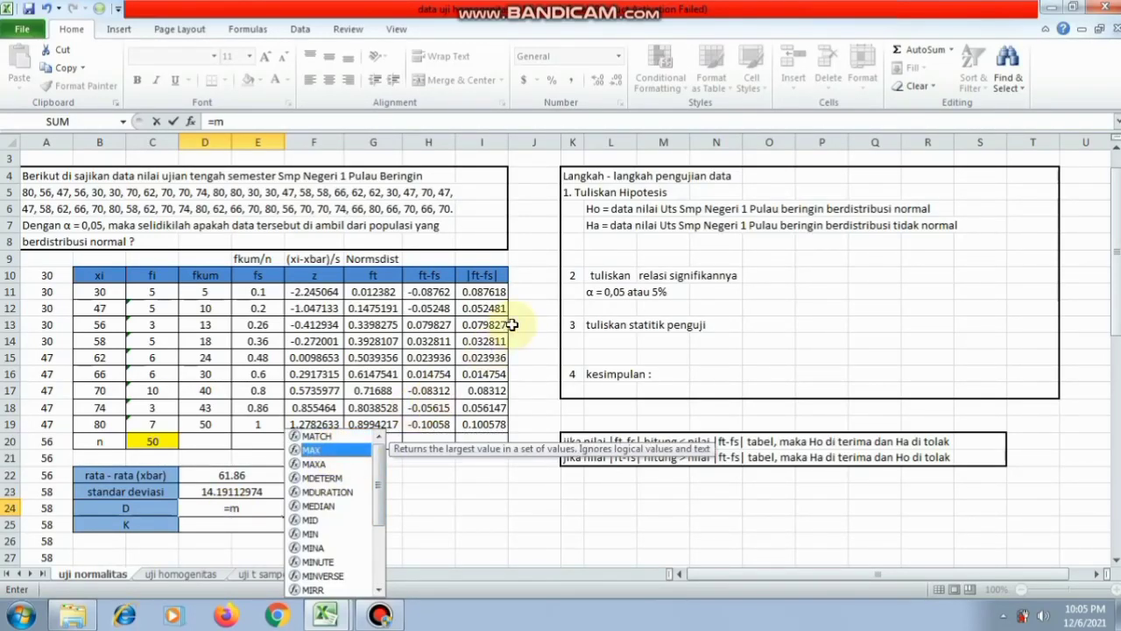
pyautogui.doubleClick(331, 452)
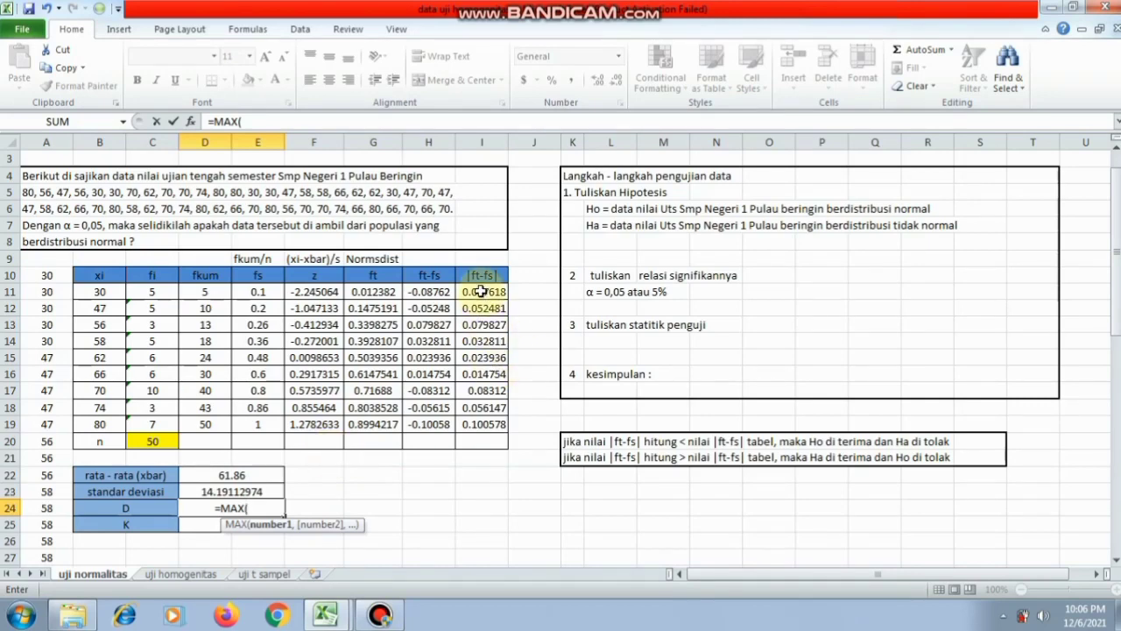
pyautogui.moveTo(481, 292); pyautogui.dragTo(479, 422)
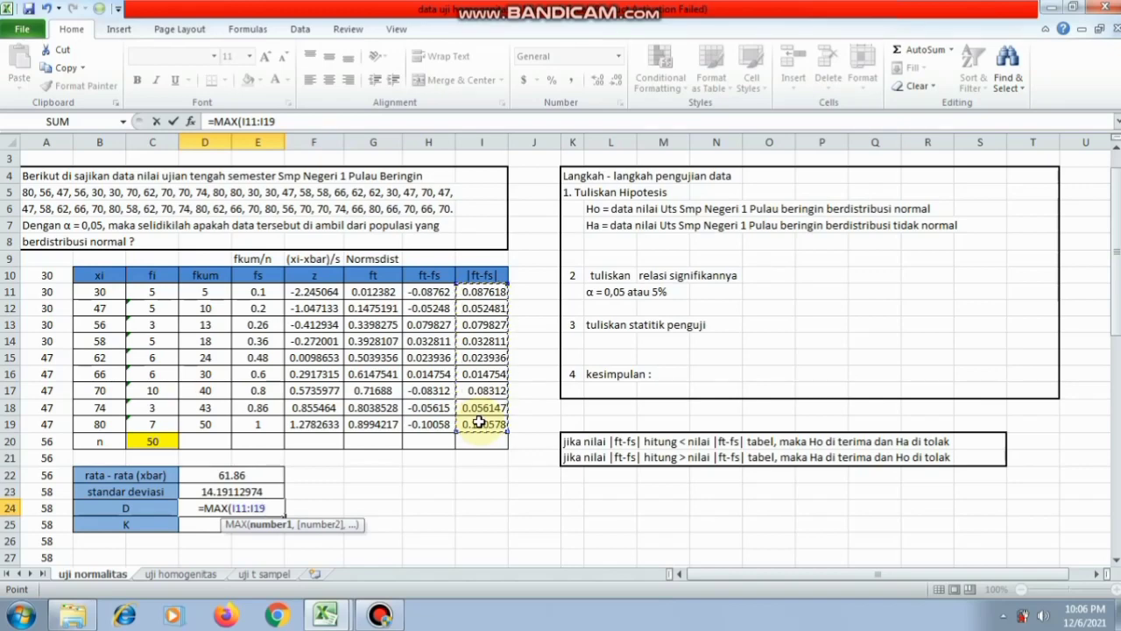
pyautogui.write(')')
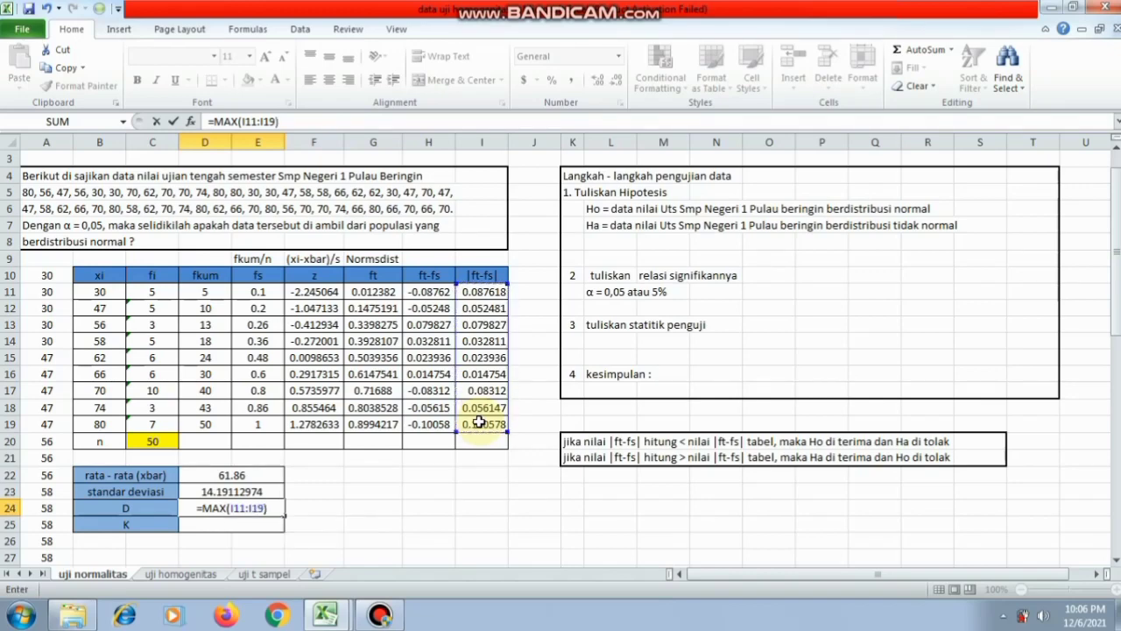
pyautogui.press('Return')
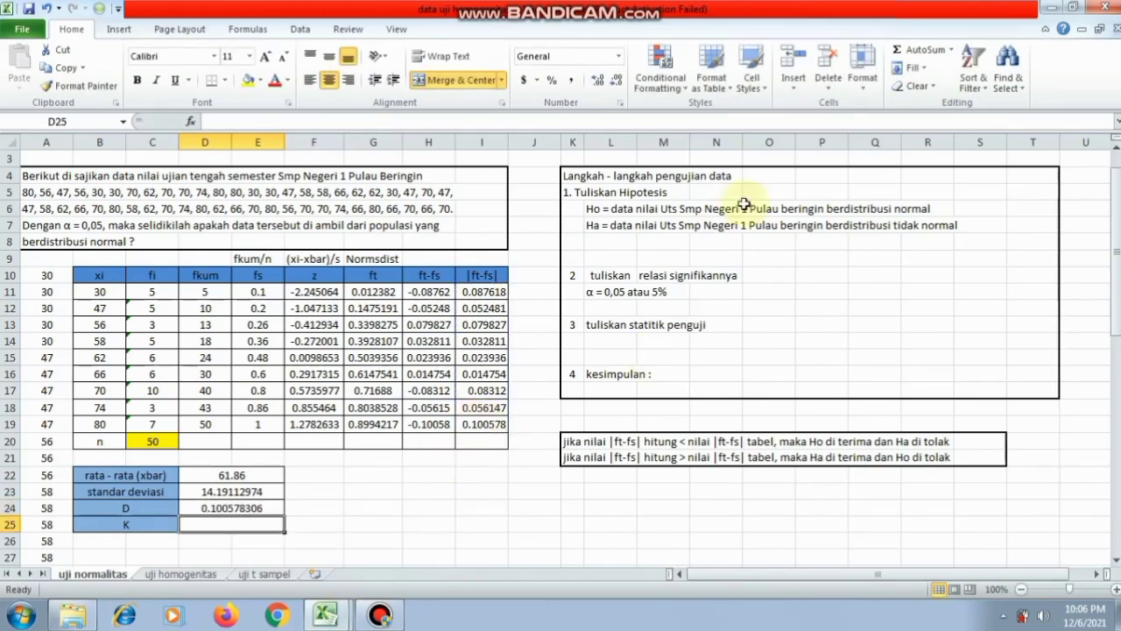
# Step: Correct the alternative hypothesis label in cell N8 of the uji homogenitas sheet from HA to Ha
pyautogui.moveTo(619, 7)
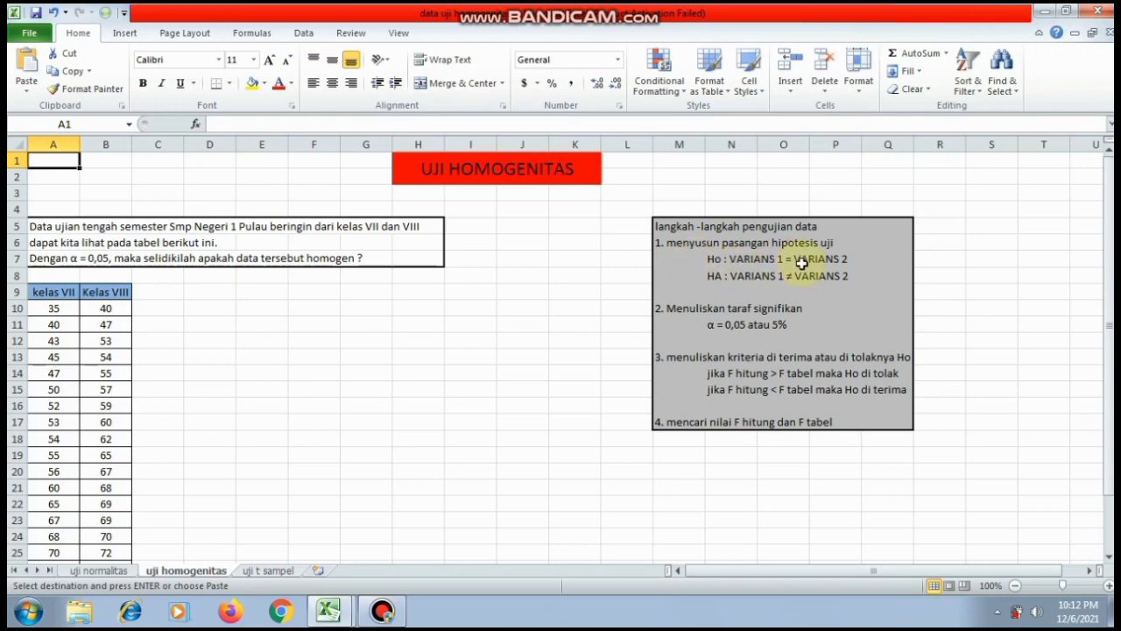
pyautogui.click(718, 275)
pyautogui.doubleClick(719, 275)
pyautogui.press('BackSpace')
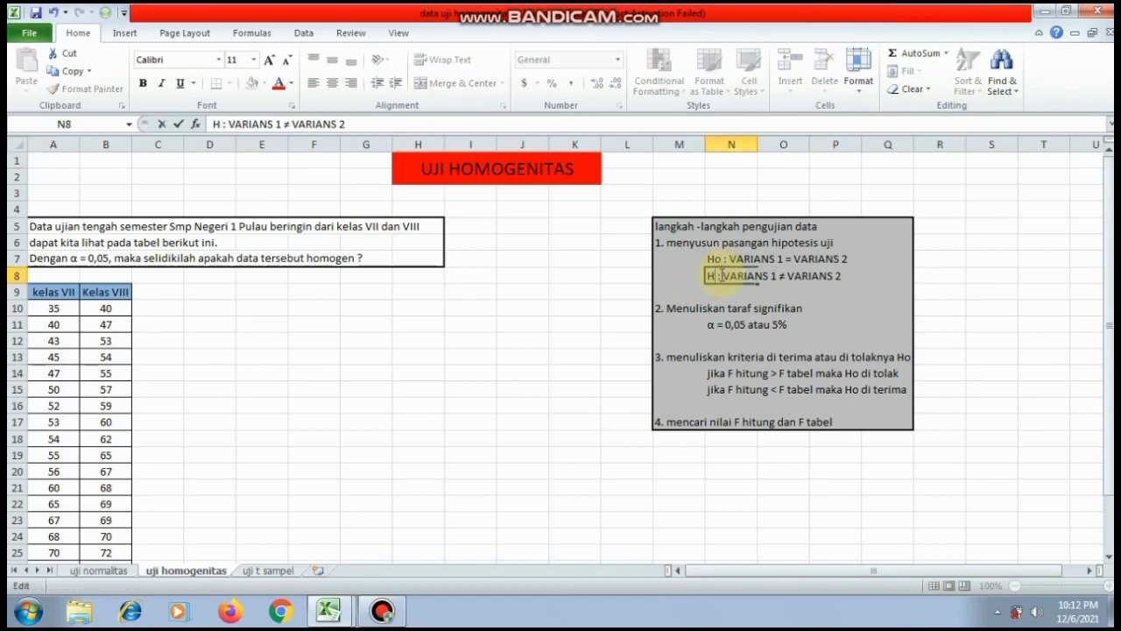
pyautogui.write('a')
pyautogui.click(643, 308)
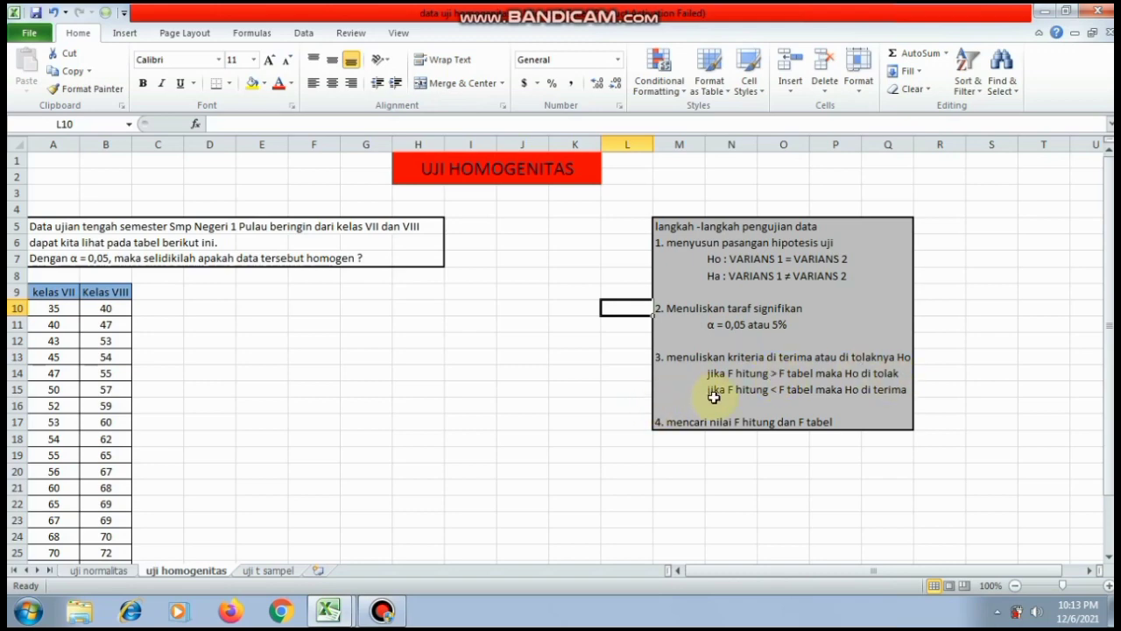
pyautogui.moveTo(810, 396); pyautogui.dragTo(846, 400)
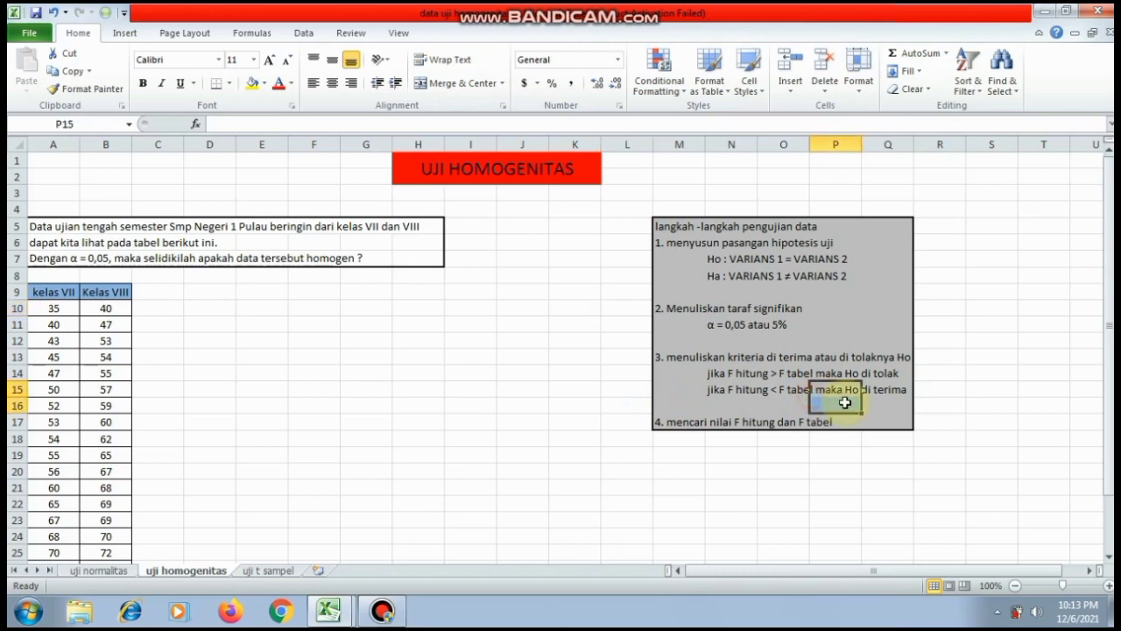
pyautogui.click(1062, 392)
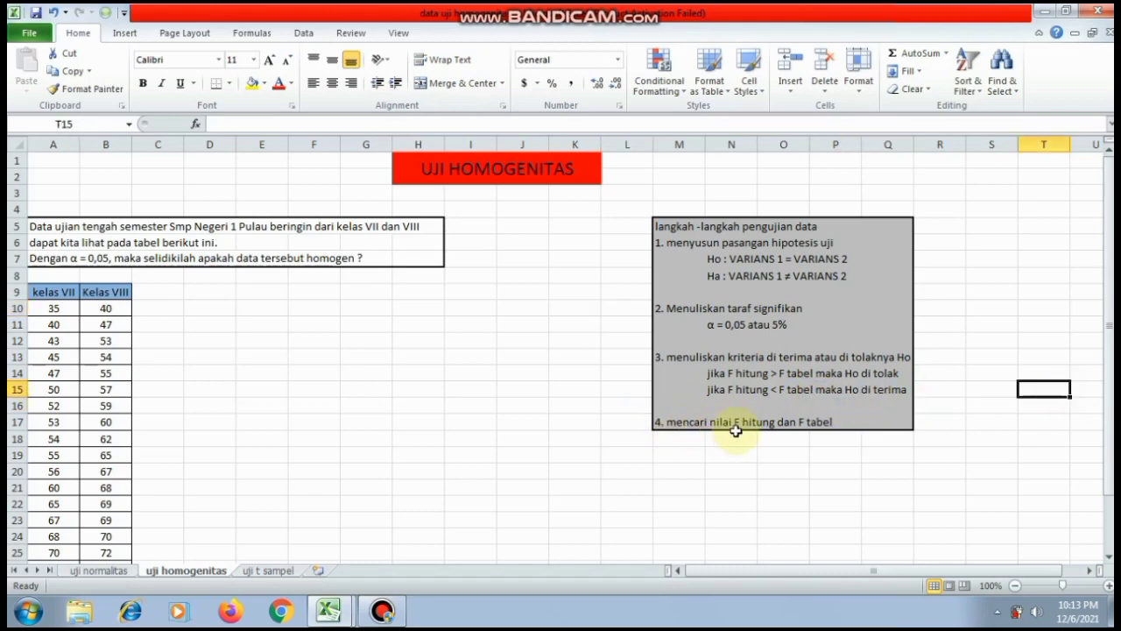
# Step: Dismiss the Windows color scheme message and start the F-Test Two-Sample for Variances from the Data Analysis tools
pyautogui.click(198, 288)
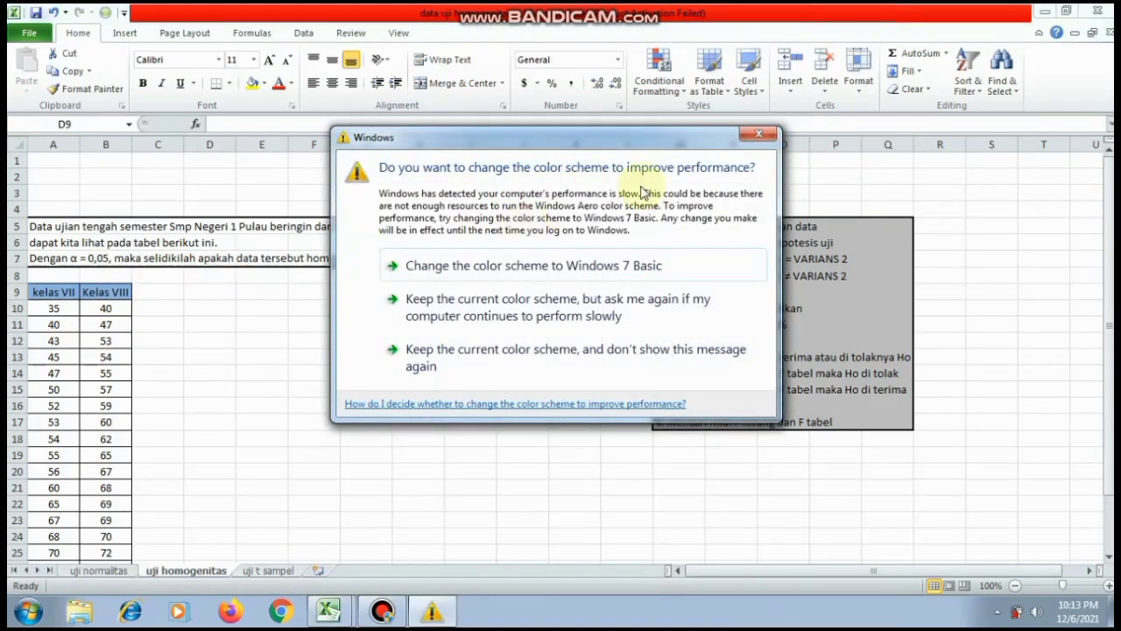
pyautogui.click(758, 133)
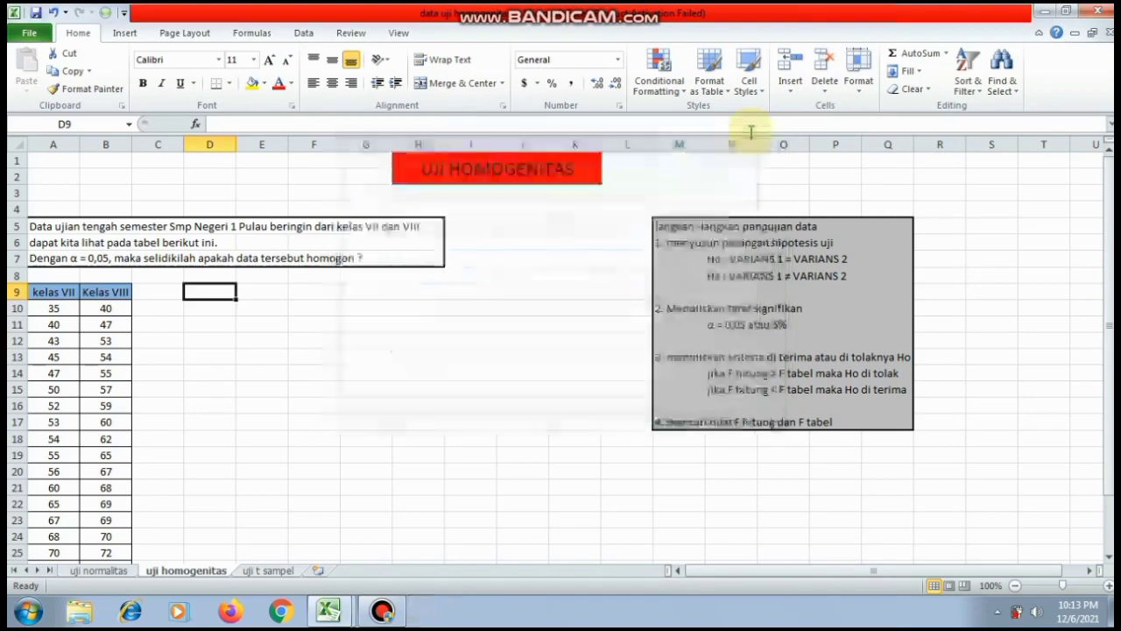
pyautogui.click(303, 34)
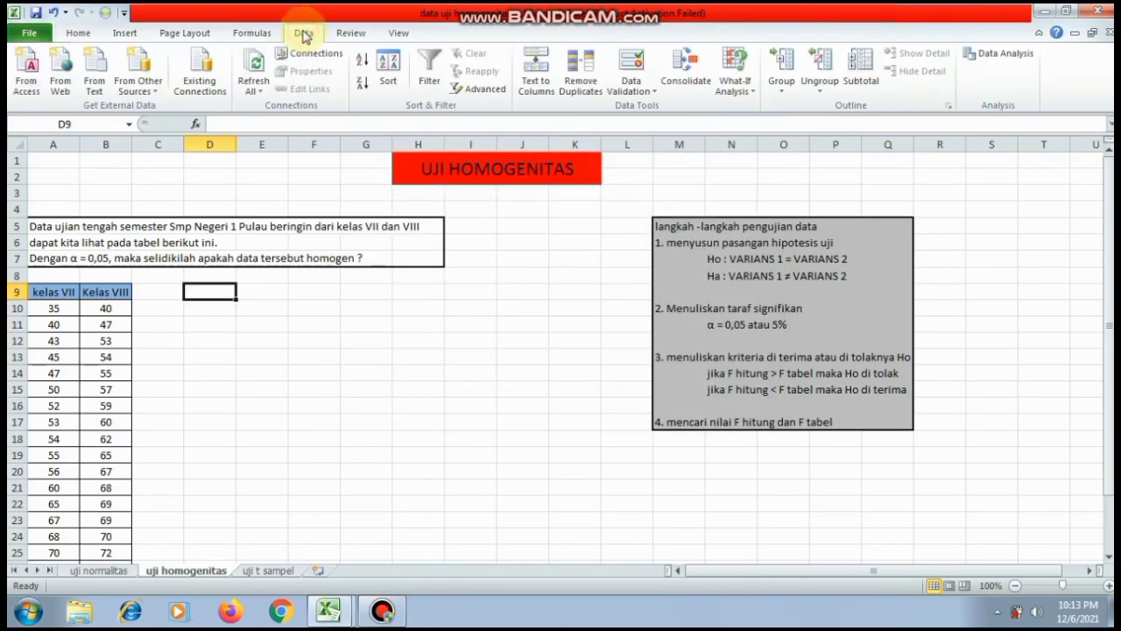
pyautogui.click(995, 56)
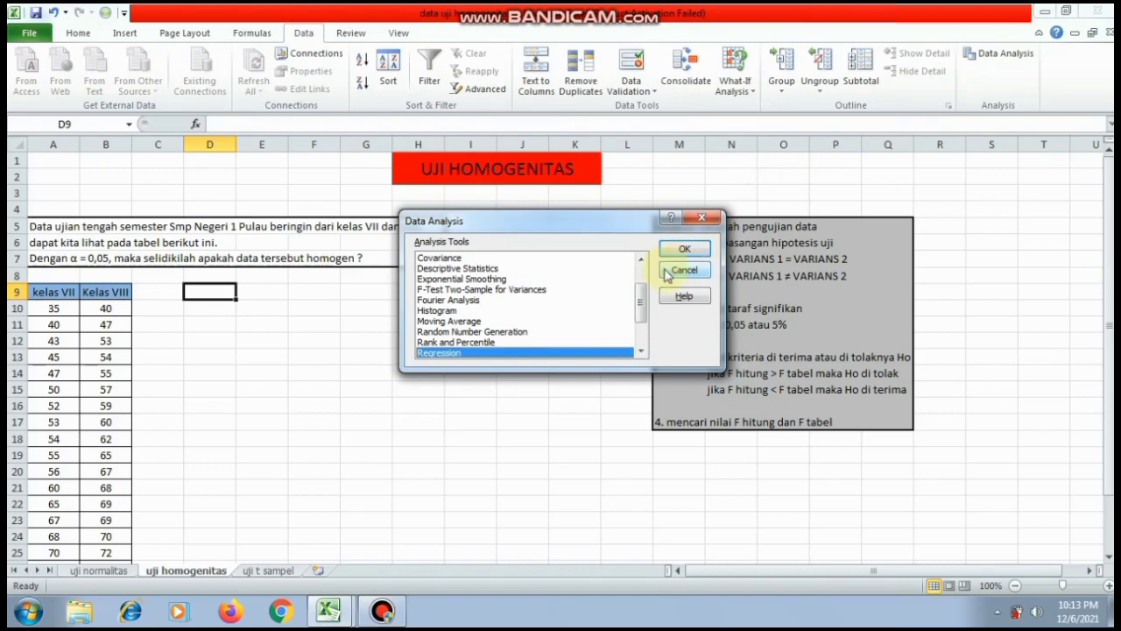
pyautogui.moveTo(645, 293)
pyautogui.mouseDown()
pyautogui.moveTo(643, 310)
pyautogui.moveTo(640, 295)
pyautogui.mouseUp()
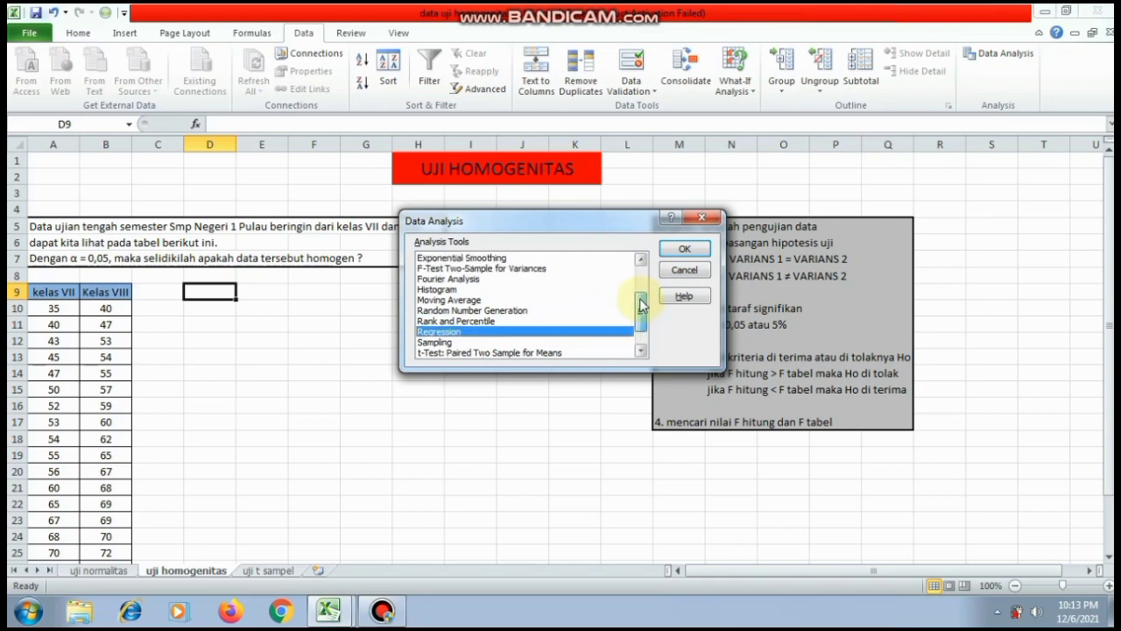
pyautogui.doubleClick(518, 269)
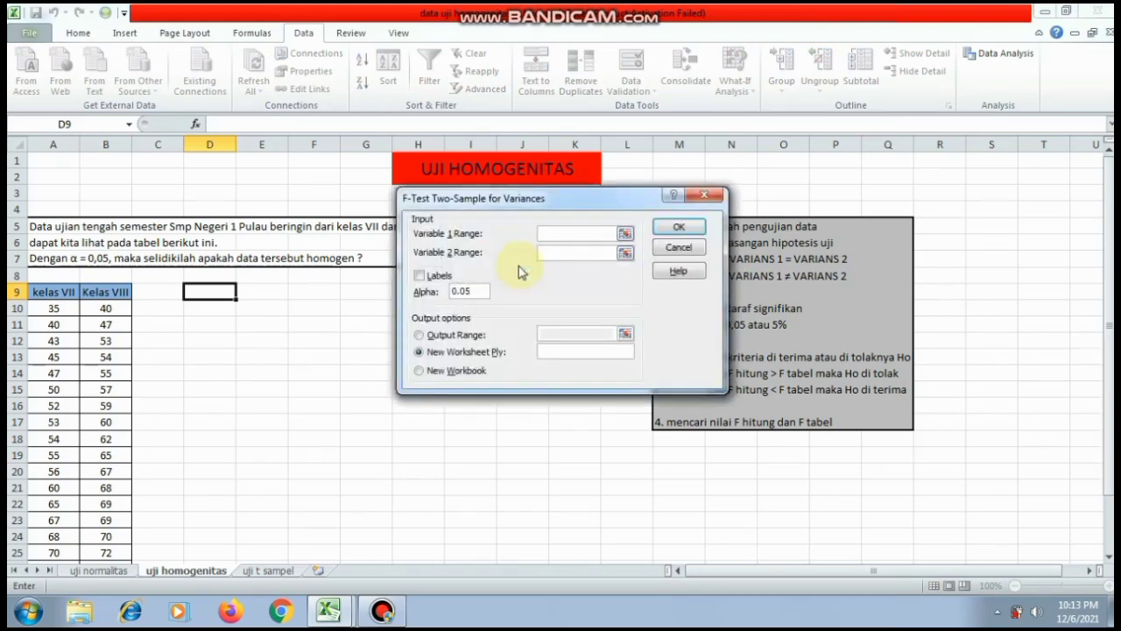
# Step: Set the F-test's Variable 1 range to $A$9:$A$29 and its Variable 2 range to $B$9:$B$29
pyautogui.click(624, 235)
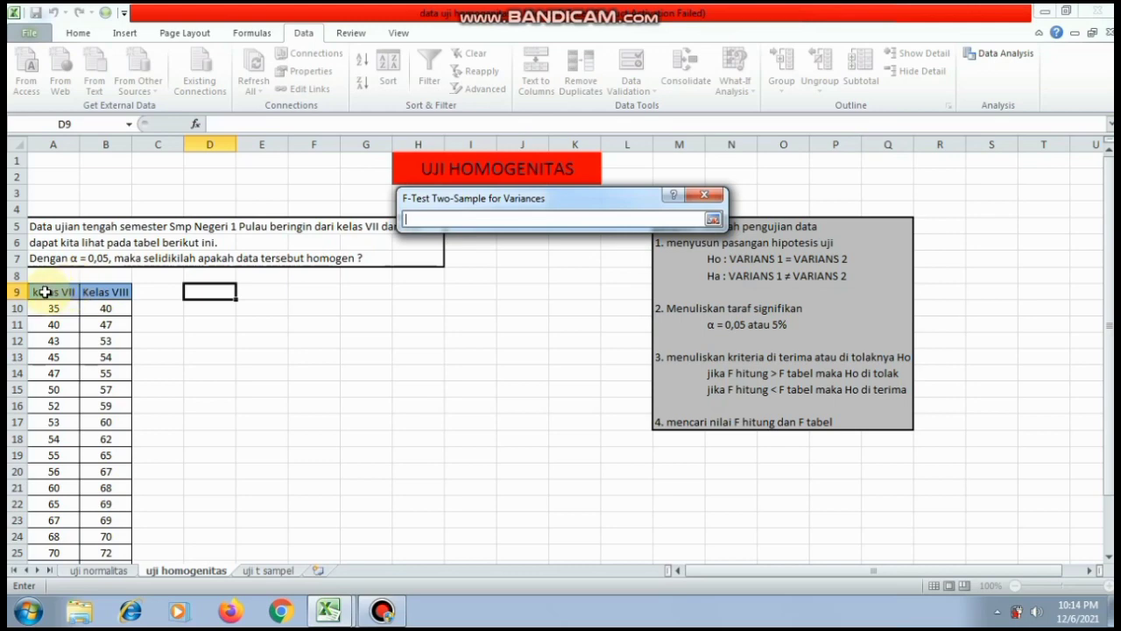
pyautogui.moveTo(46, 291); pyautogui.dragTo(47, 535)
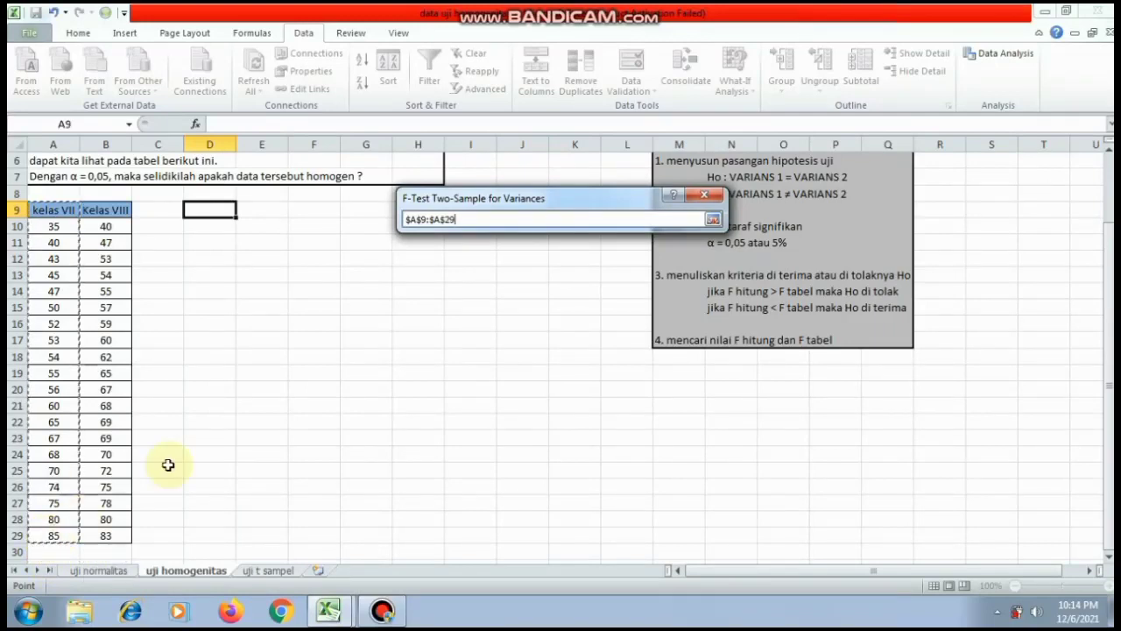
pyautogui.click(713, 221)
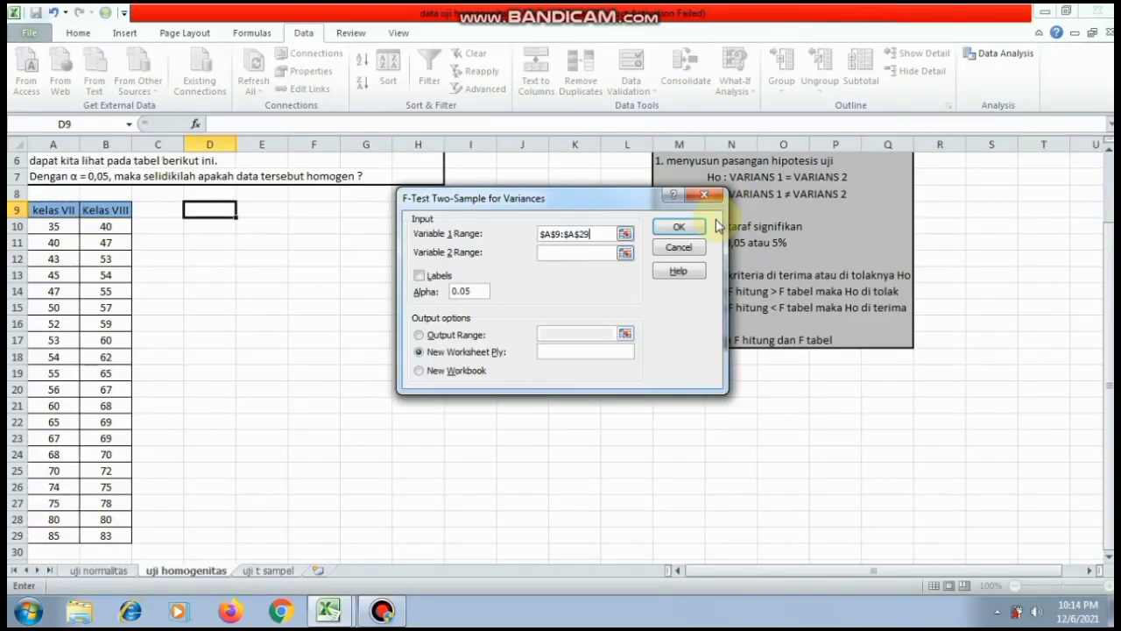
pyautogui.click(624, 254)
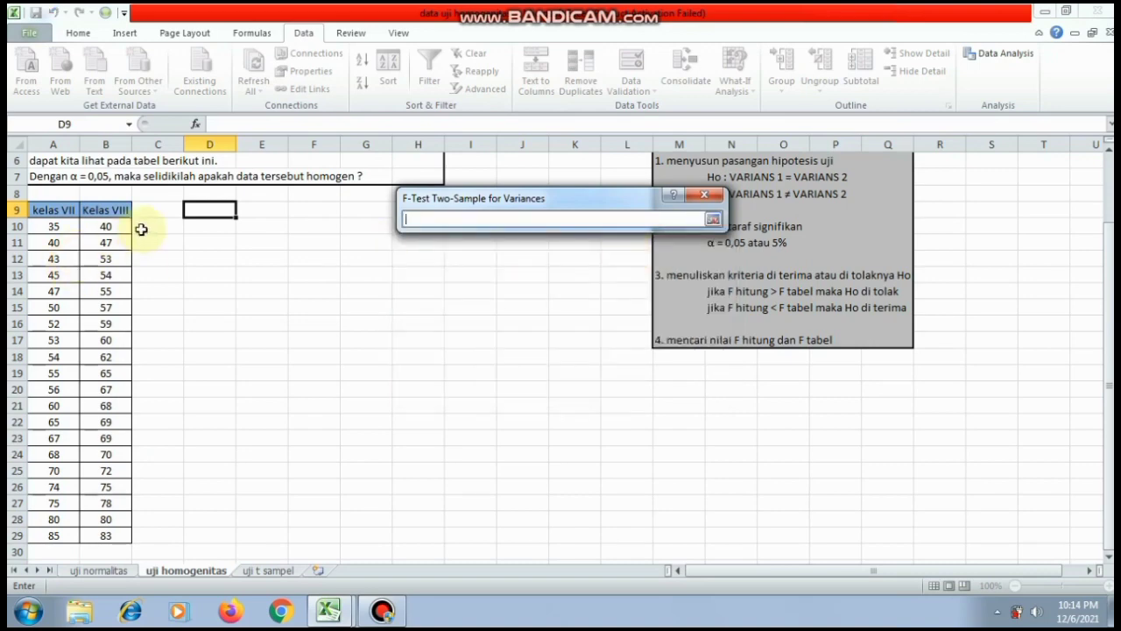
pyautogui.moveTo(89, 210); pyautogui.dragTo(125, 531)
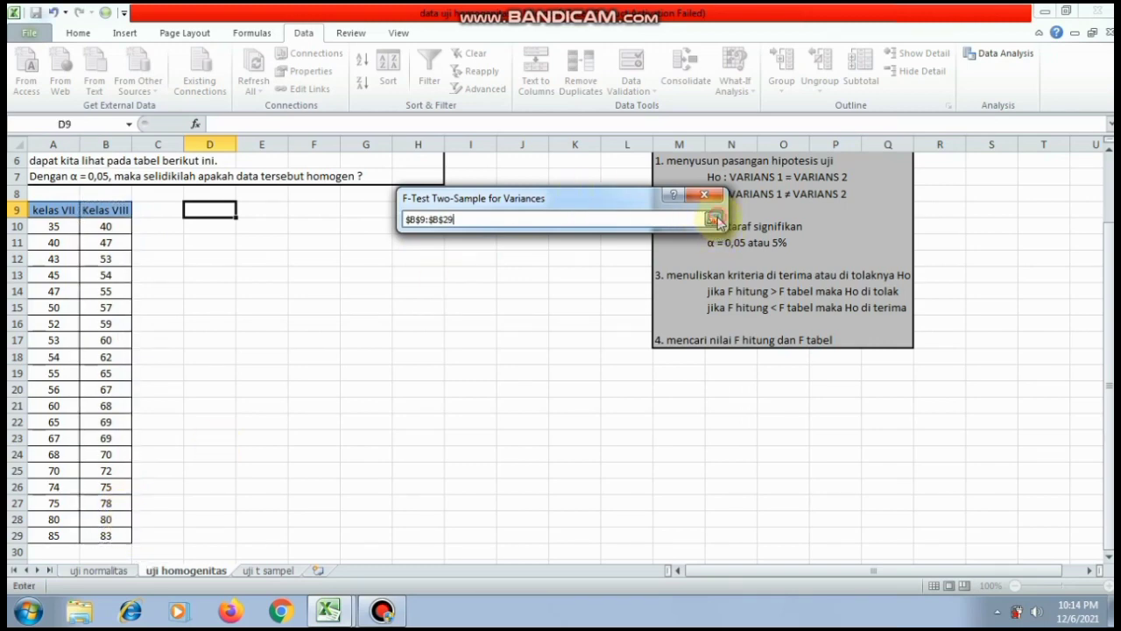
pyautogui.click(712, 219)
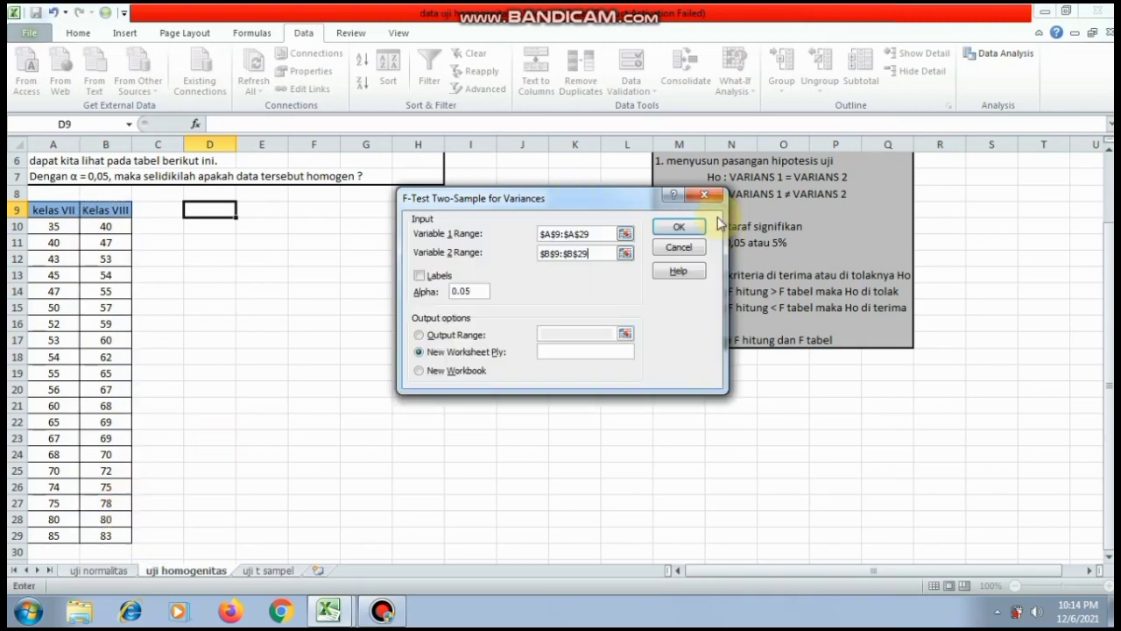
# Step: Run the F-test with Labels enabled and the output range set to $D$9
pyautogui.click(420, 277)
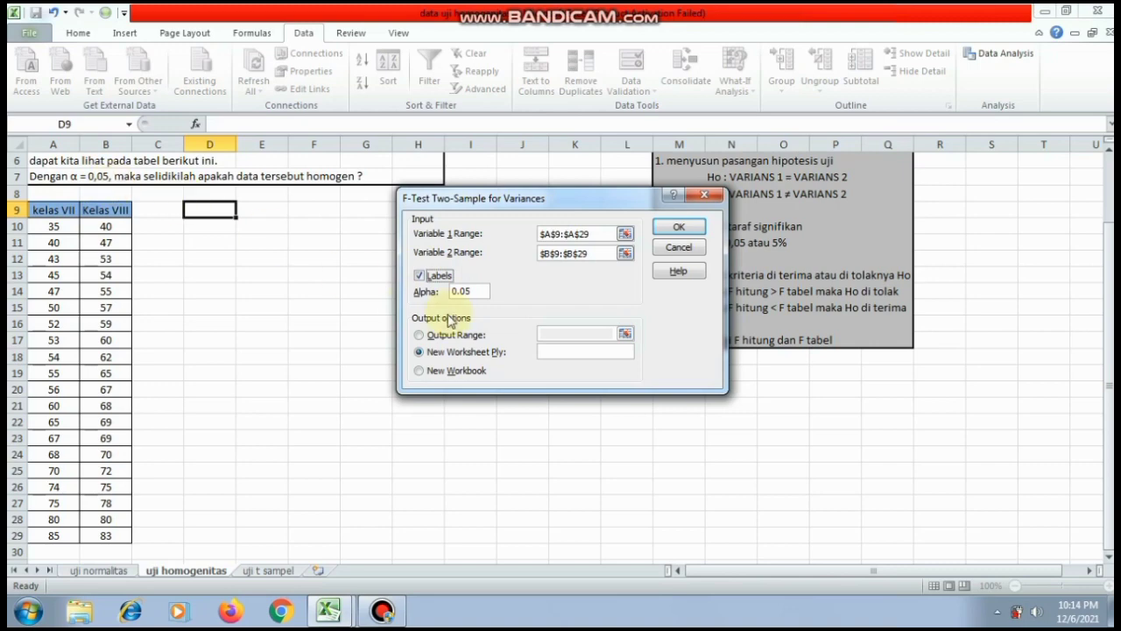
pyautogui.click(419, 336)
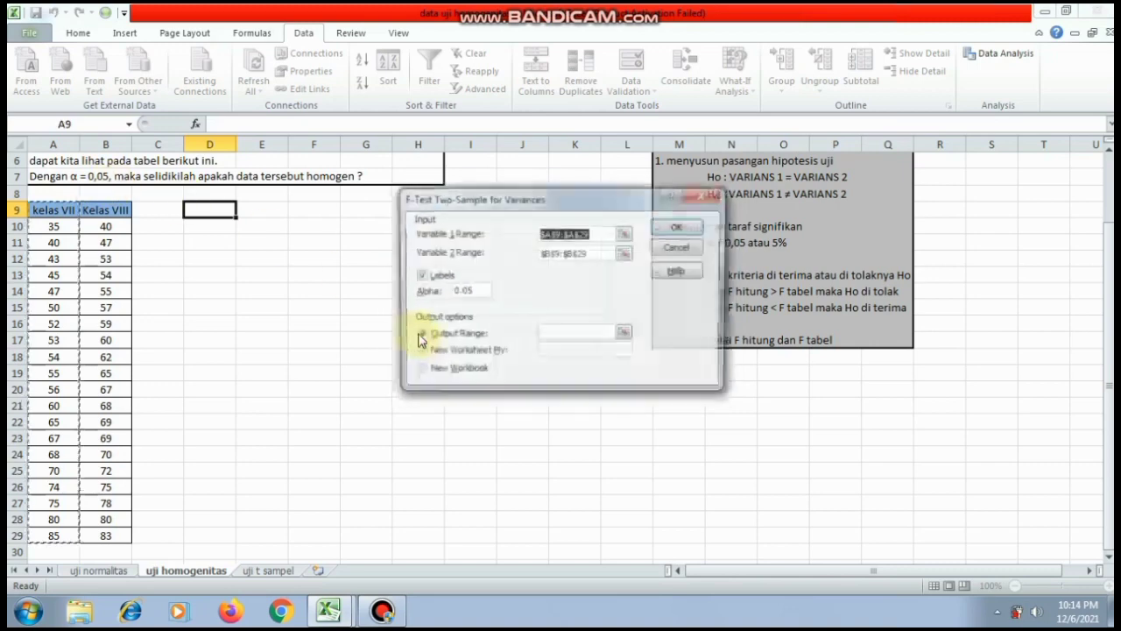
pyautogui.click(625, 335)
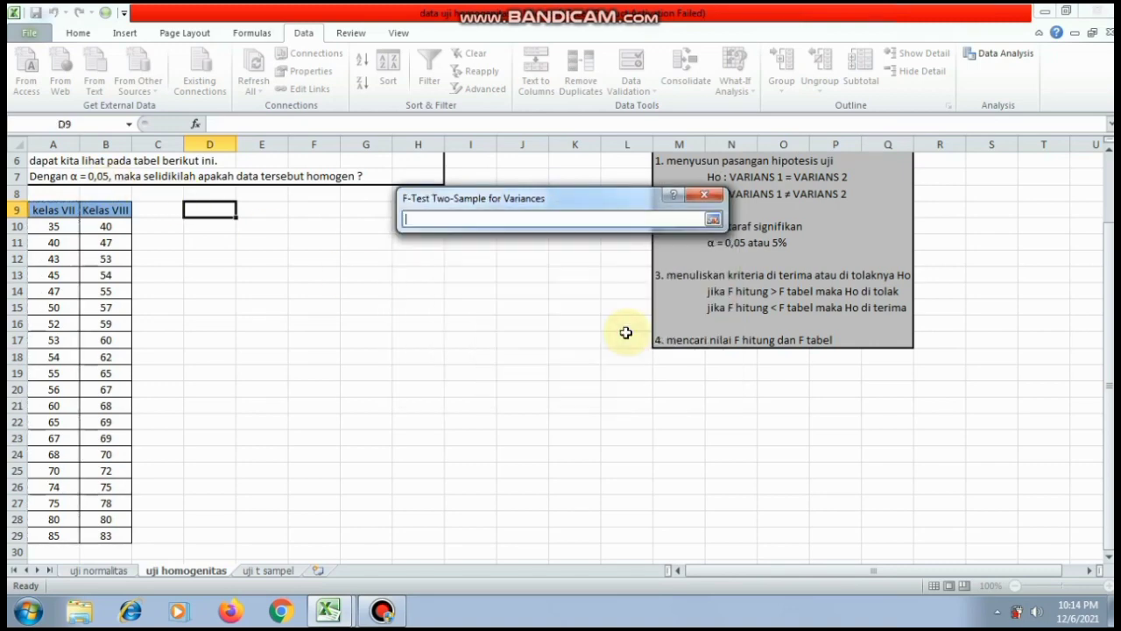
pyautogui.click(196, 213)
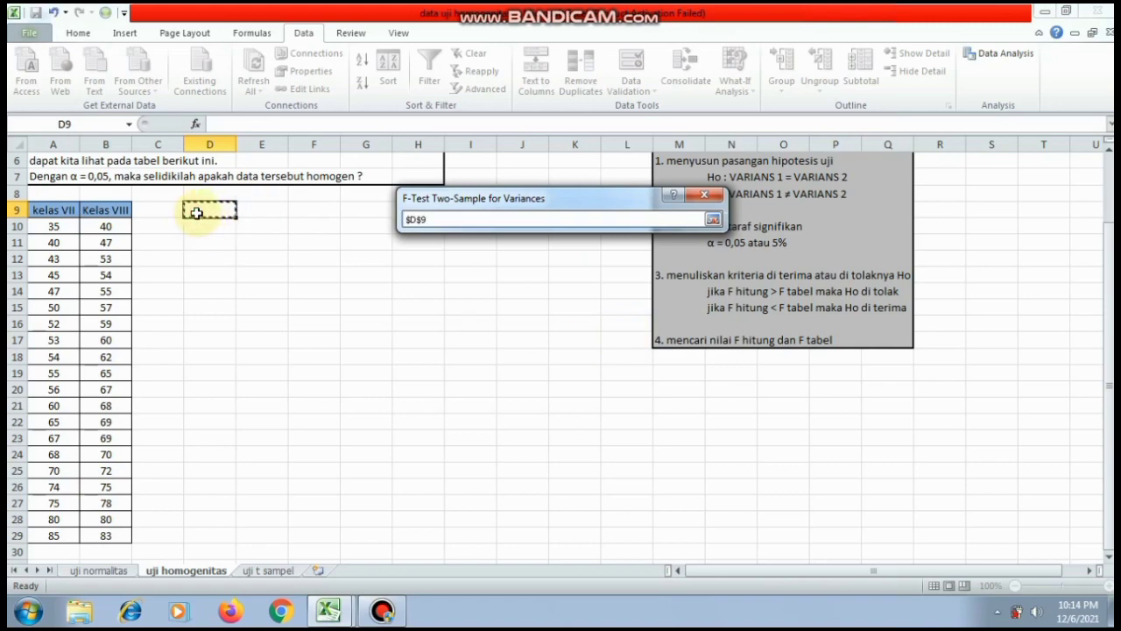
pyautogui.click(713, 219)
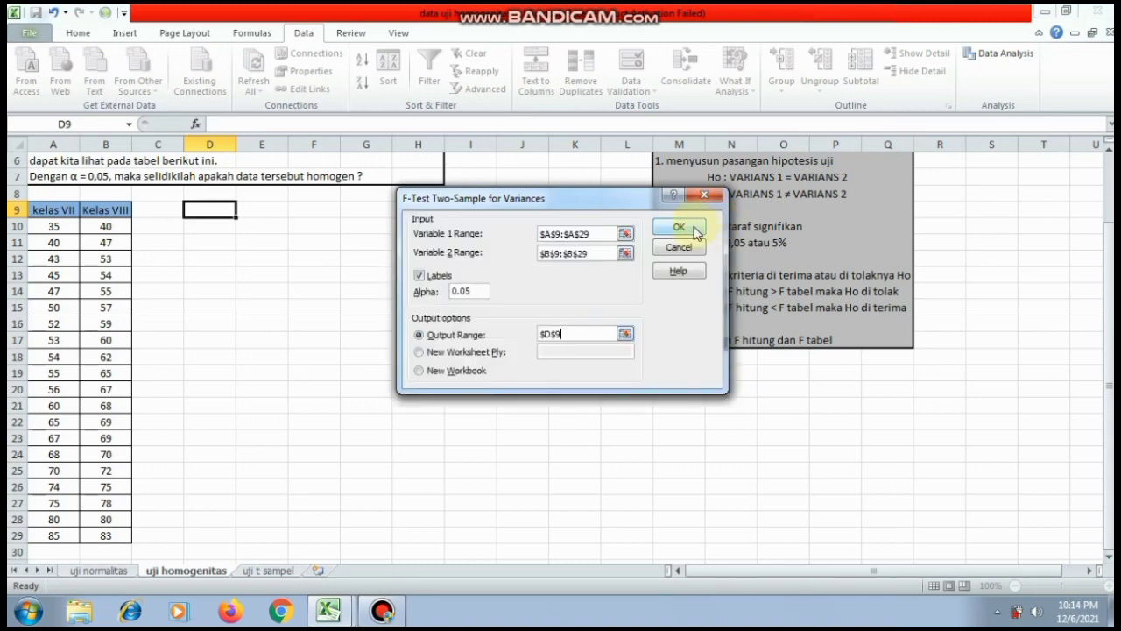
pyautogui.click(692, 226)
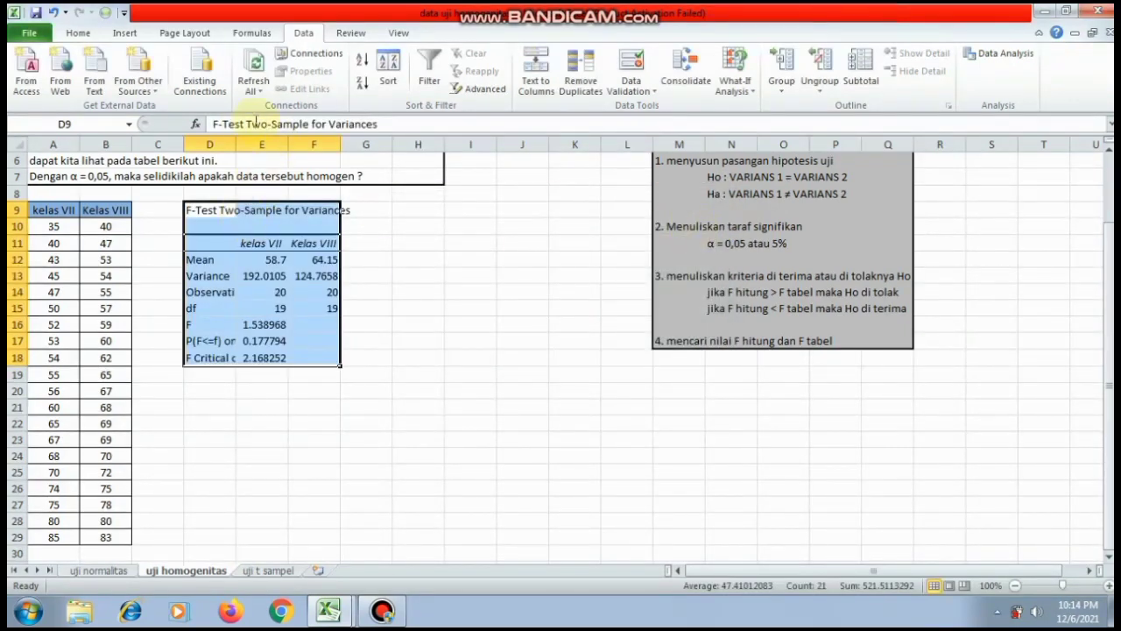
# Step: Fit the widths of columns D, E and F to the F-test output
pyautogui.doubleClick(237, 145)
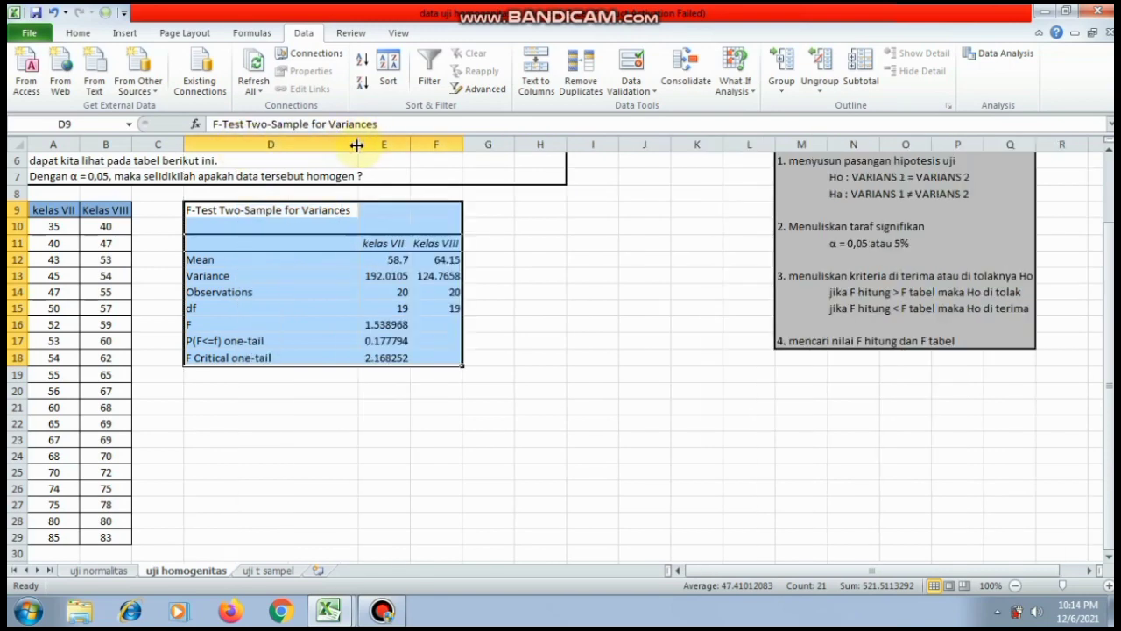
pyautogui.doubleClick(410, 146)
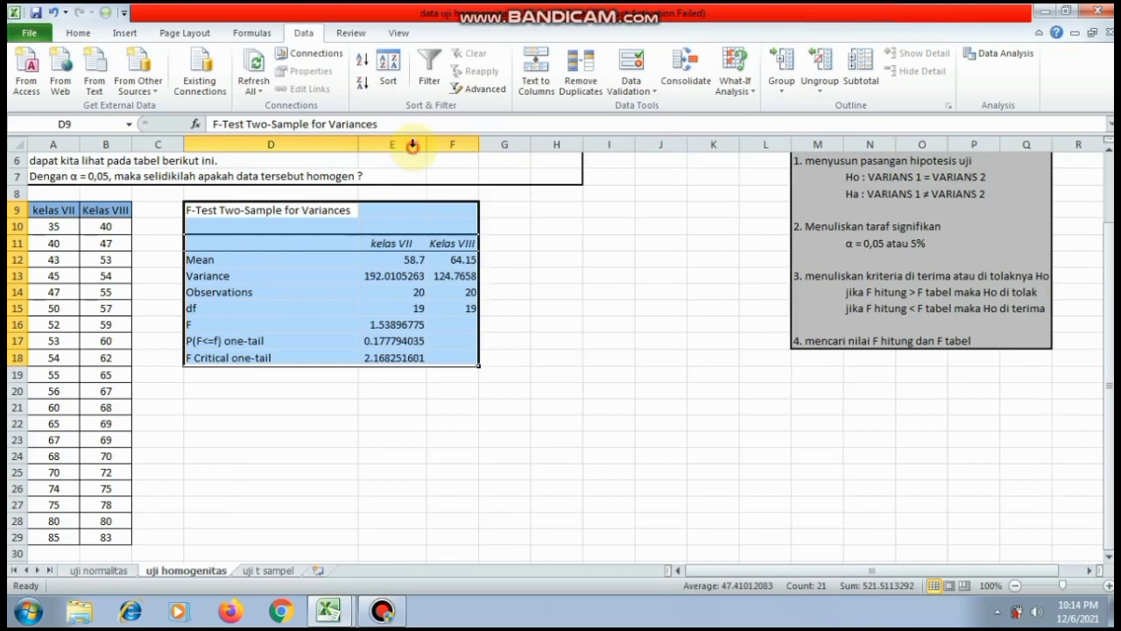
pyautogui.doubleClick(479, 146)
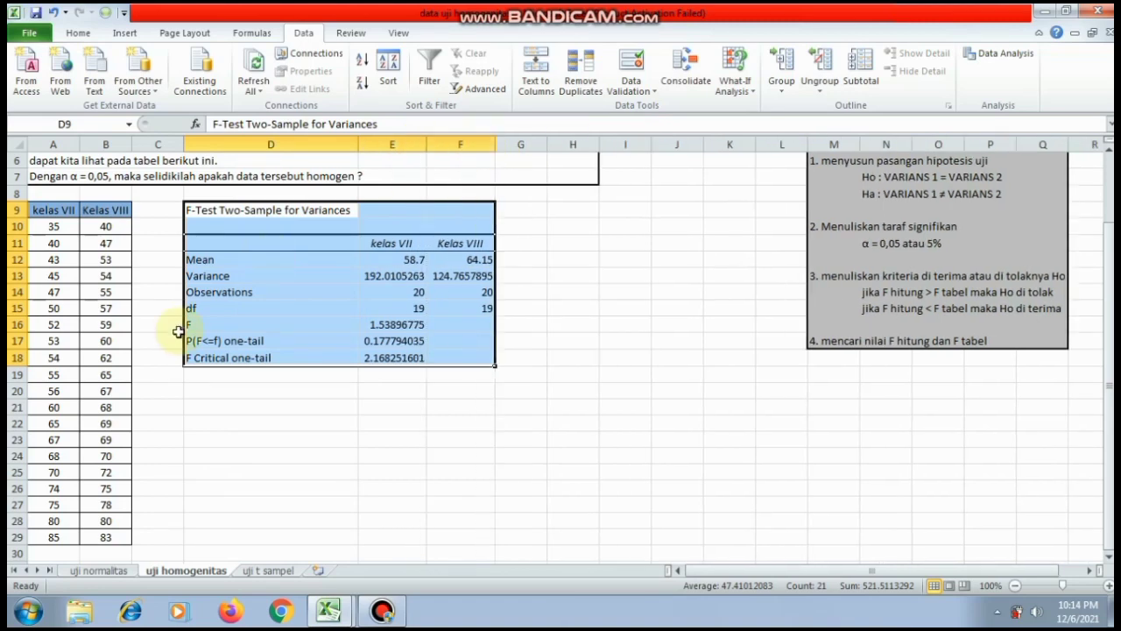
# Step: Highlight the F value in cell E16 and the F Critical one-tail value in cell E18 with yellow fill
pyautogui.click(378, 325)
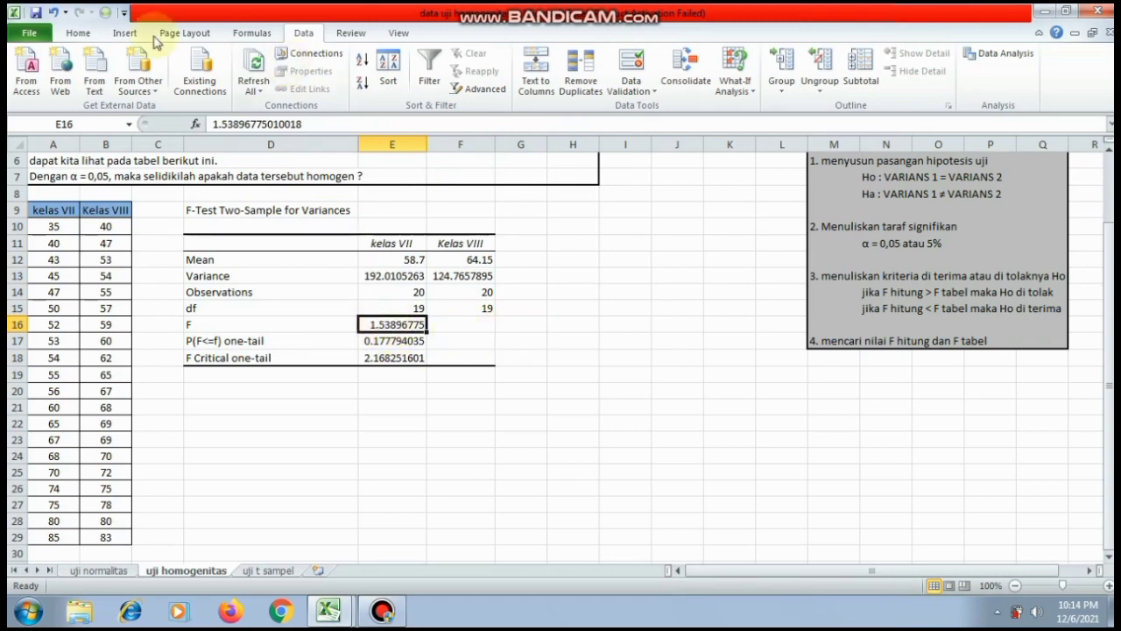
pyautogui.click(75, 32)
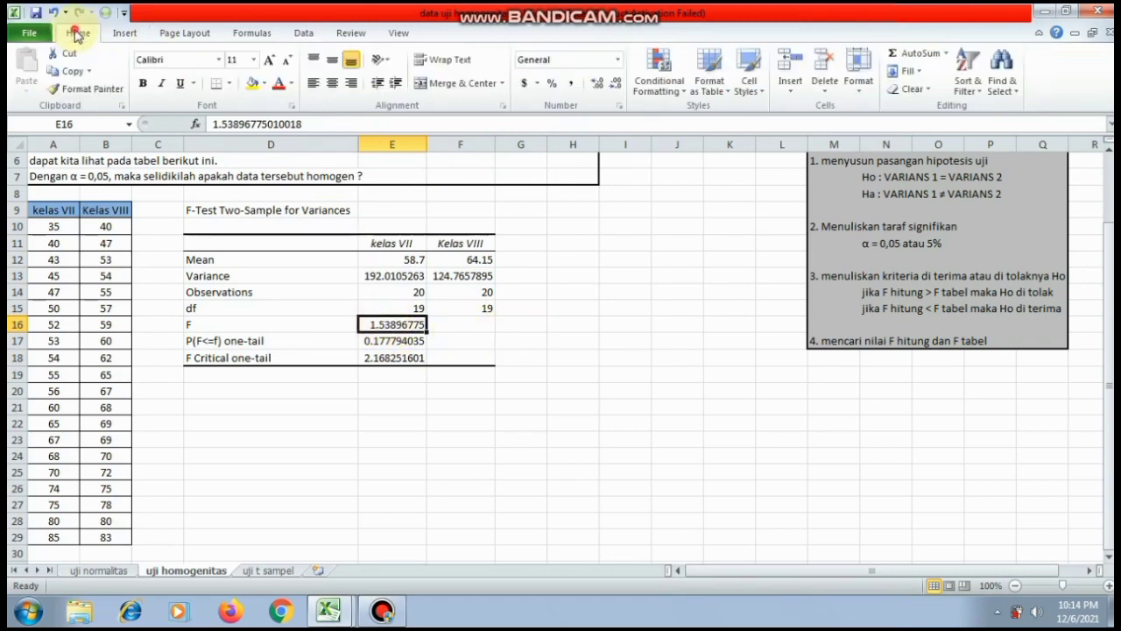
pyautogui.click(253, 84)
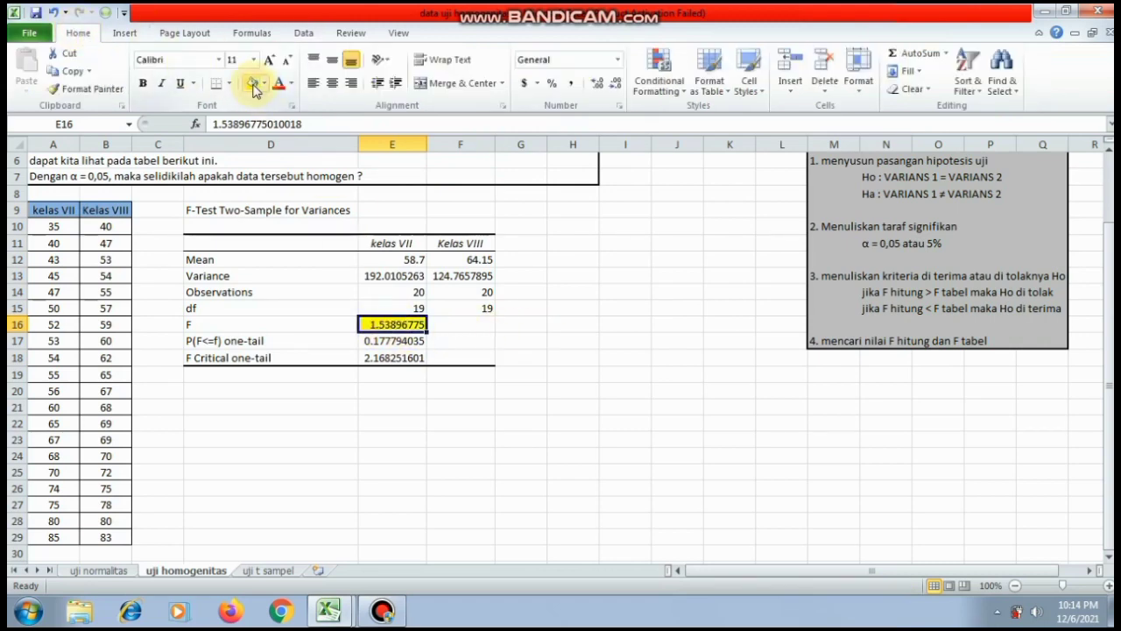
pyautogui.click(399, 359)
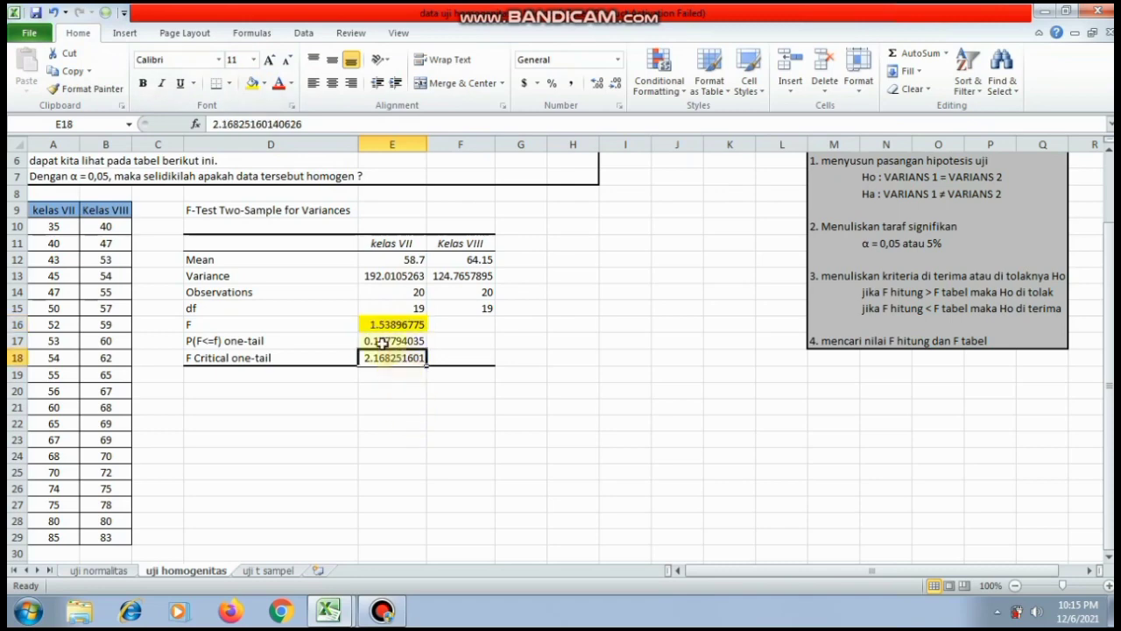
pyautogui.click(256, 84)
pyautogui.click(666, 374)
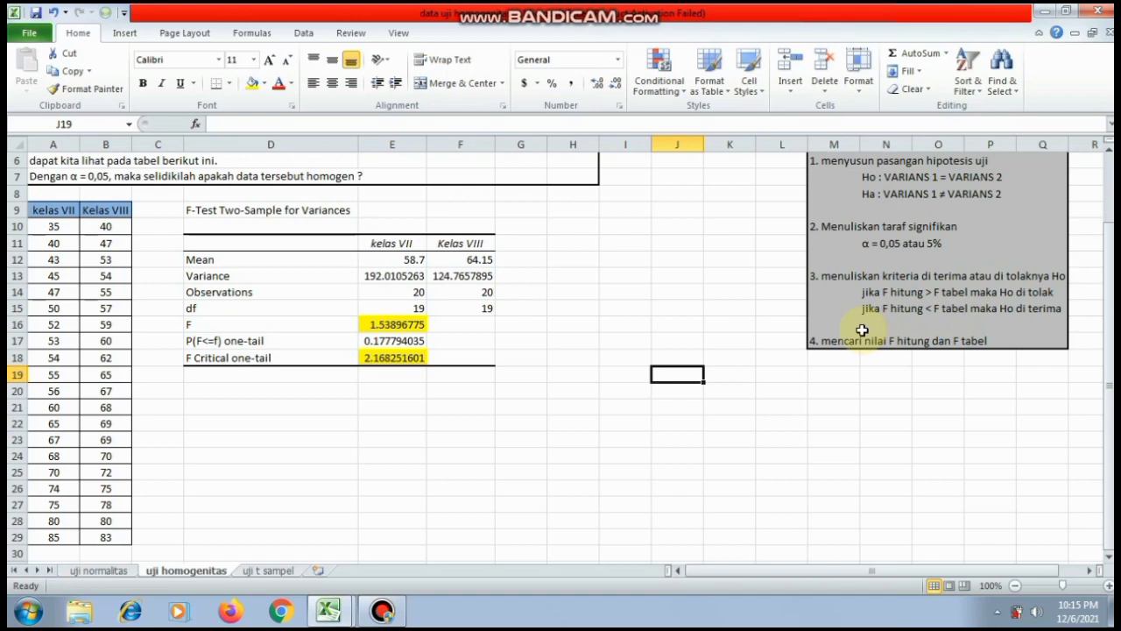
# Step: Examine the problem statement, hypotheses and testing steps on the uji t sampel sheet, dismissing the Windows color scheme message
pyautogui.press('Right')
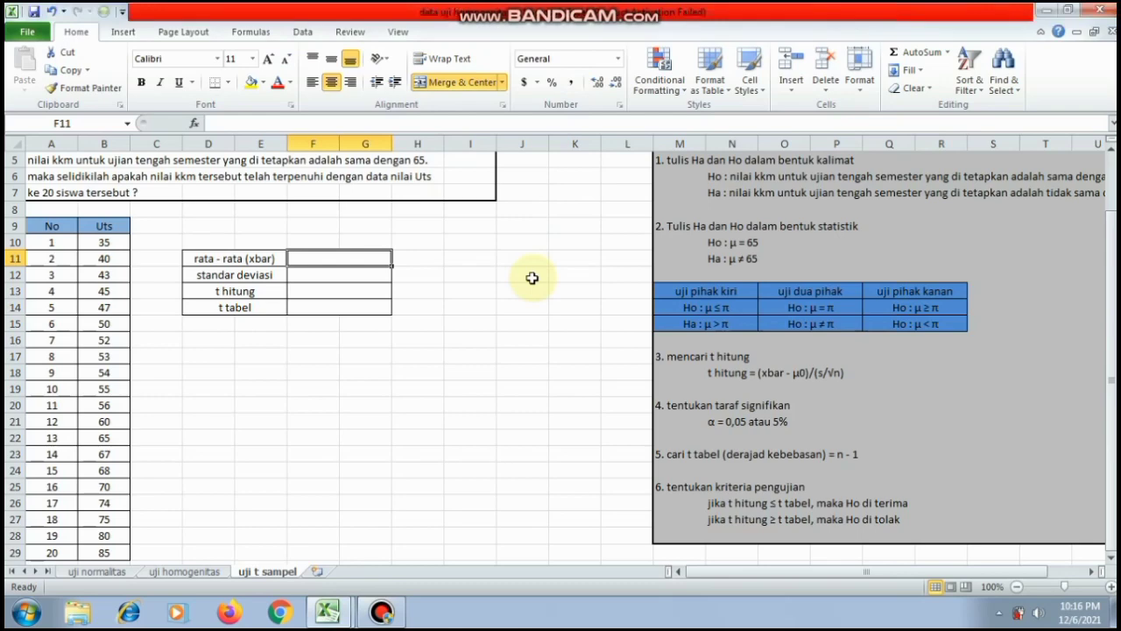
pyautogui.press('Up')
pyautogui.press('Up')
pyautogui.press('Up')
pyautogui.press('Up')
pyautogui.press('Up')
pyautogui.press('Up')
pyautogui.press('Up')
pyautogui.press('Up')
pyautogui.press('Up')
pyautogui.press('Up')
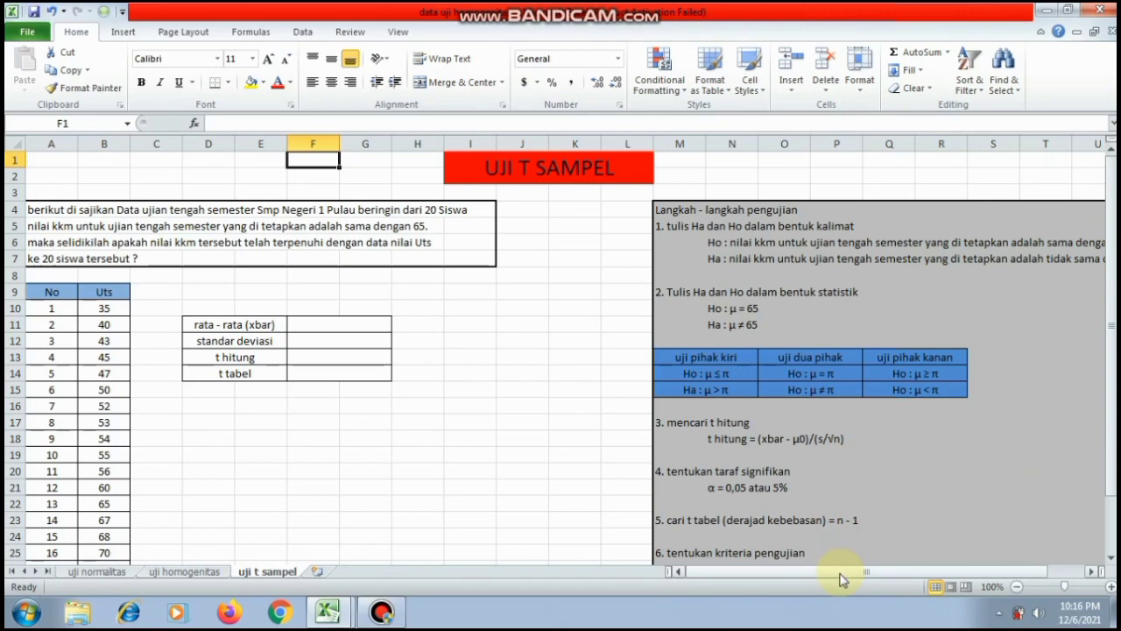
pyautogui.moveTo(839, 575); pyautogui.dragTo(874, 571)
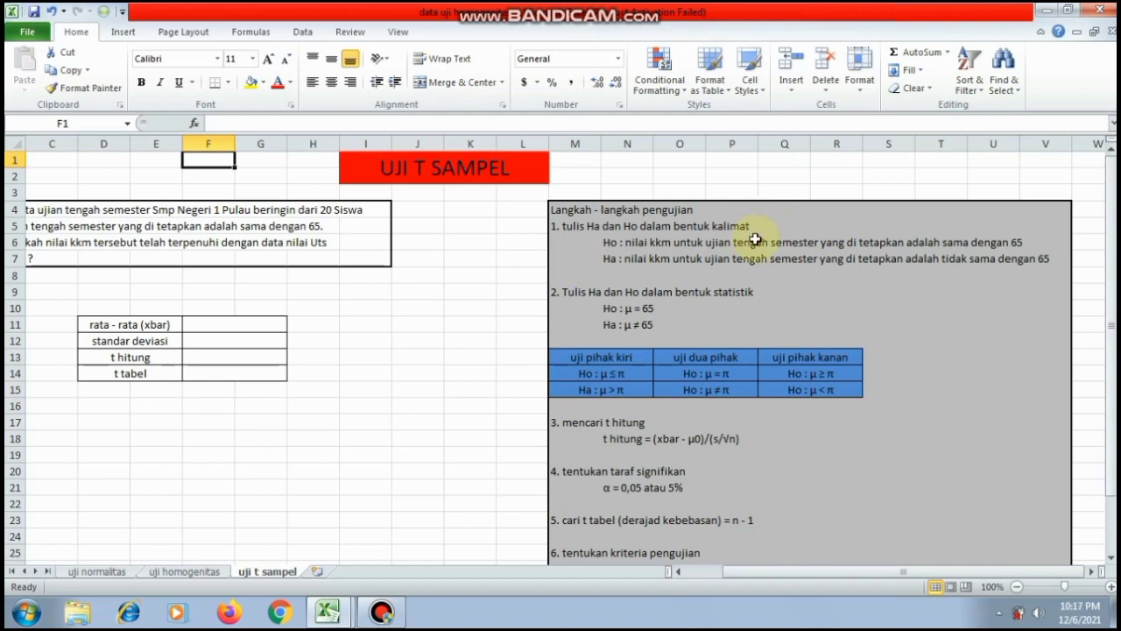
pyautogui.moveTo(750, 239); pyautogui.dragTo(777, 242)
pyautogui.click(888, 308)
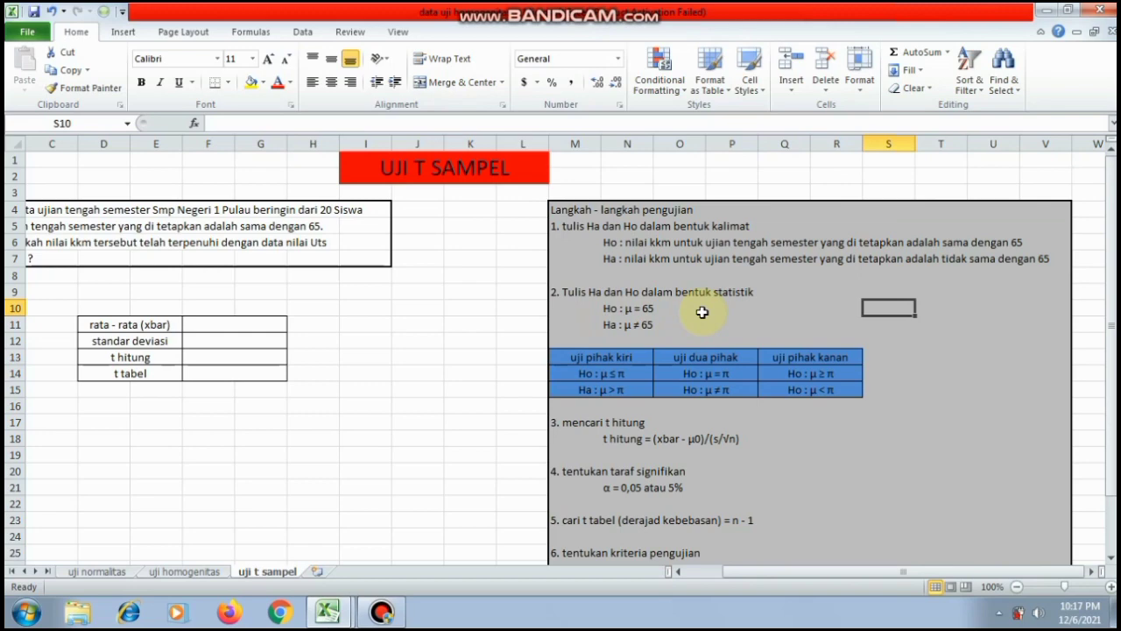
pyautogui.click(604, 360)
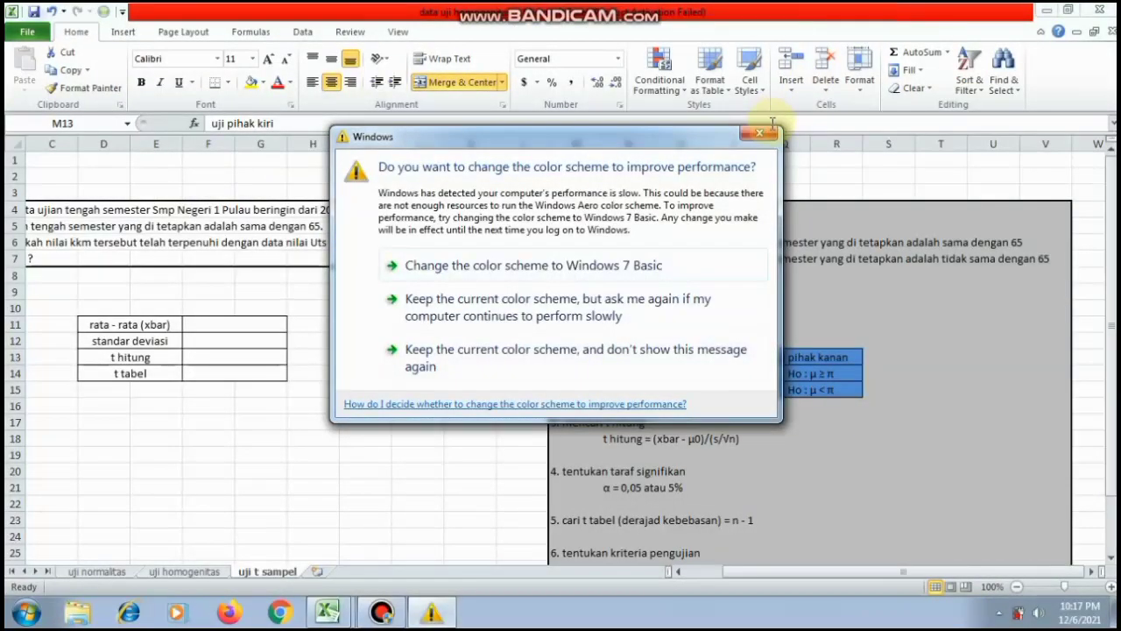
pyautogui.click(761, 132)
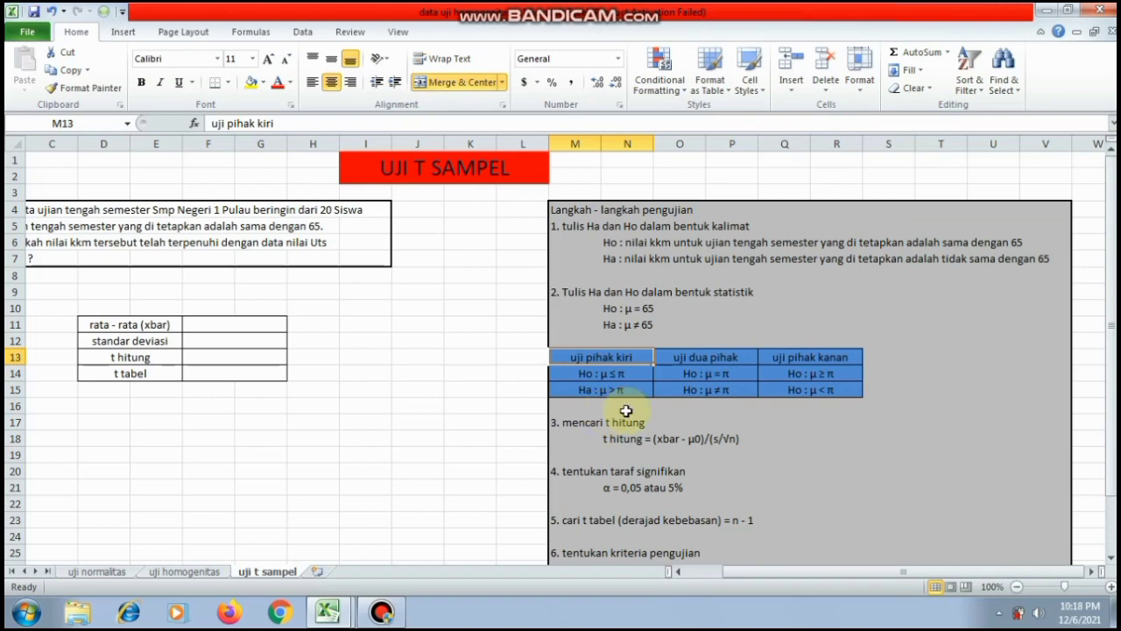
# Step: Correct the alternative hypothesis label under uji dua pihak in cell O15 to Ha
pyautogui.click(697, 390)
pyautogui.doubleClick(697, 390)
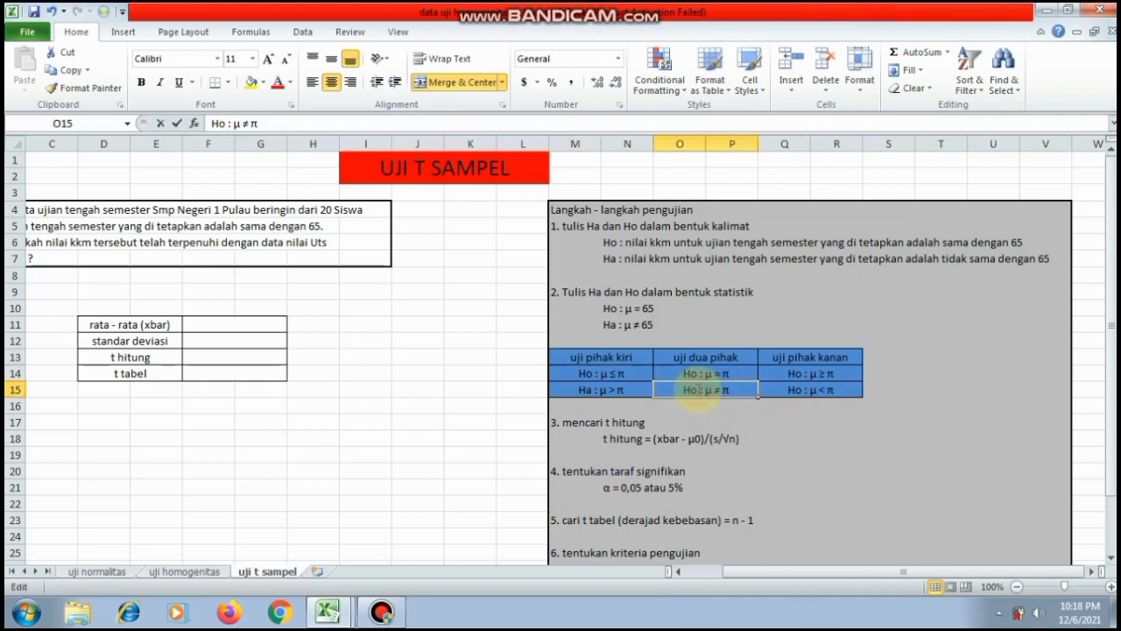
pyautogui.press('BackSpace')
pyautogui.write('a')
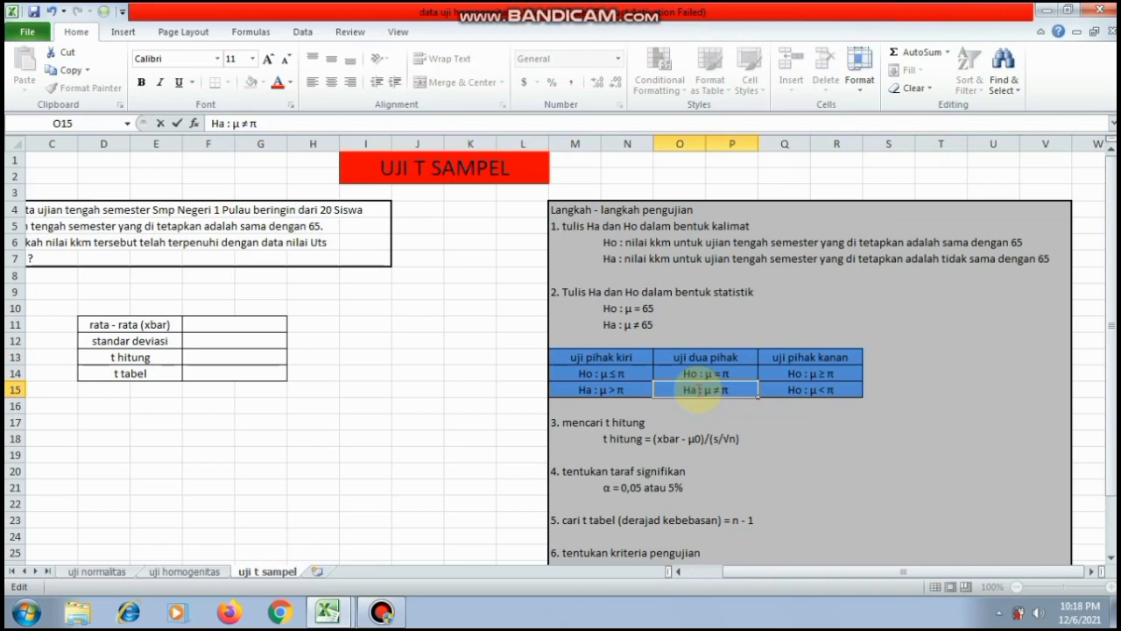
pyautogui.click(797, 432)
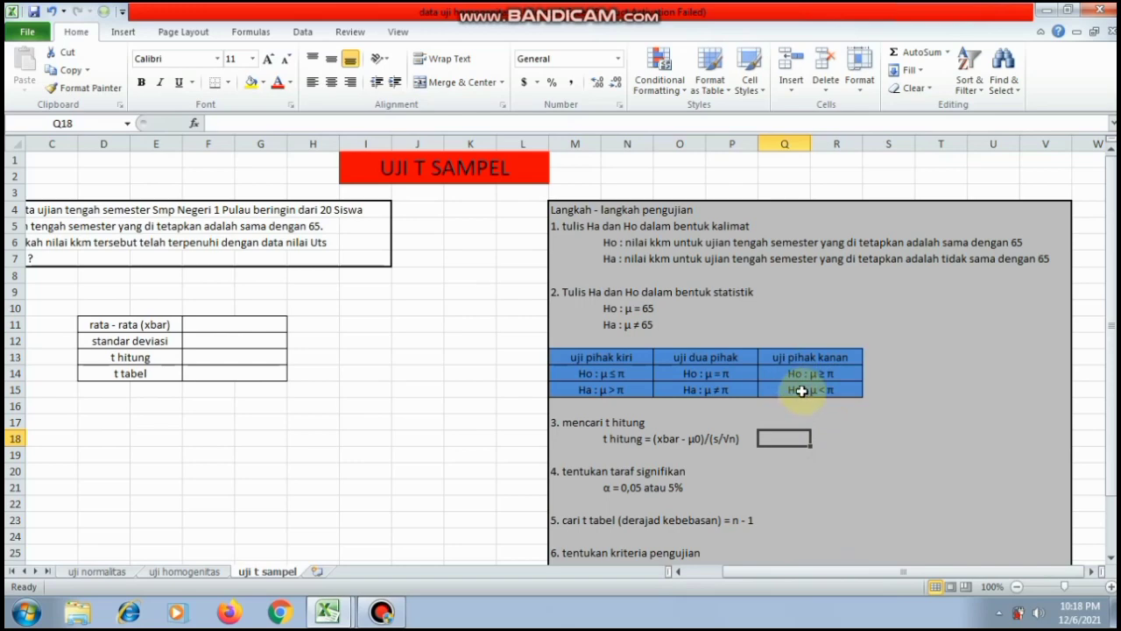
# Step: Correct the alternative hypothesis label under uji pihak kanan in cell Q15 to Ha
pyautogui.click(802, 390)
pyautogui.doubleClick(801, 391)
pyautogui.press('BackSpace')
pyautogui.write('a')
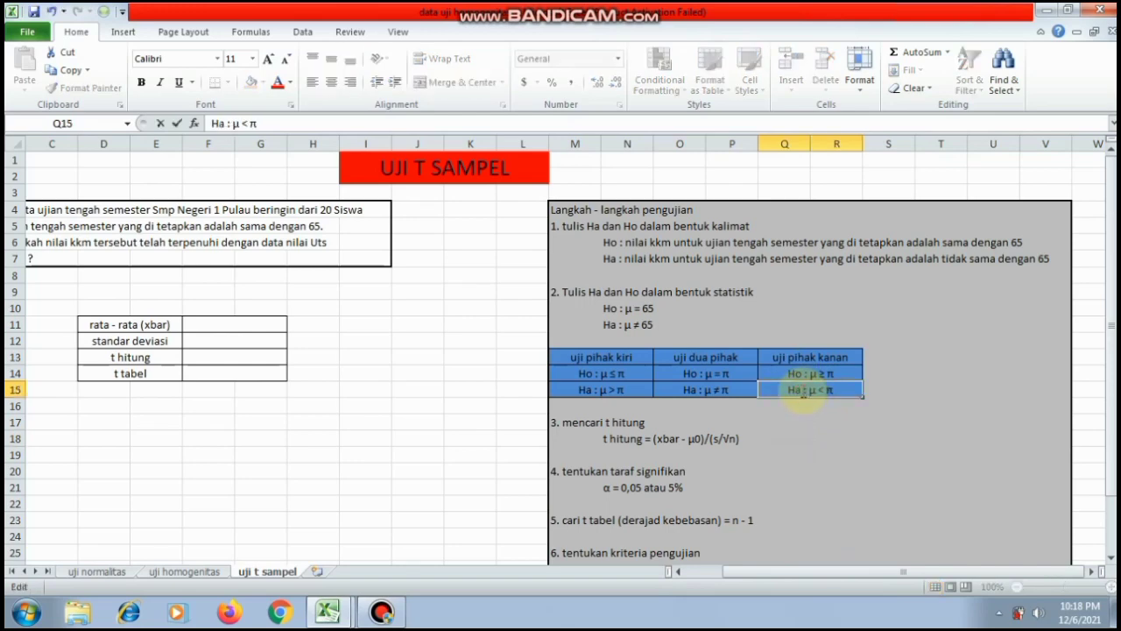
pyautogui.click(895, 466)
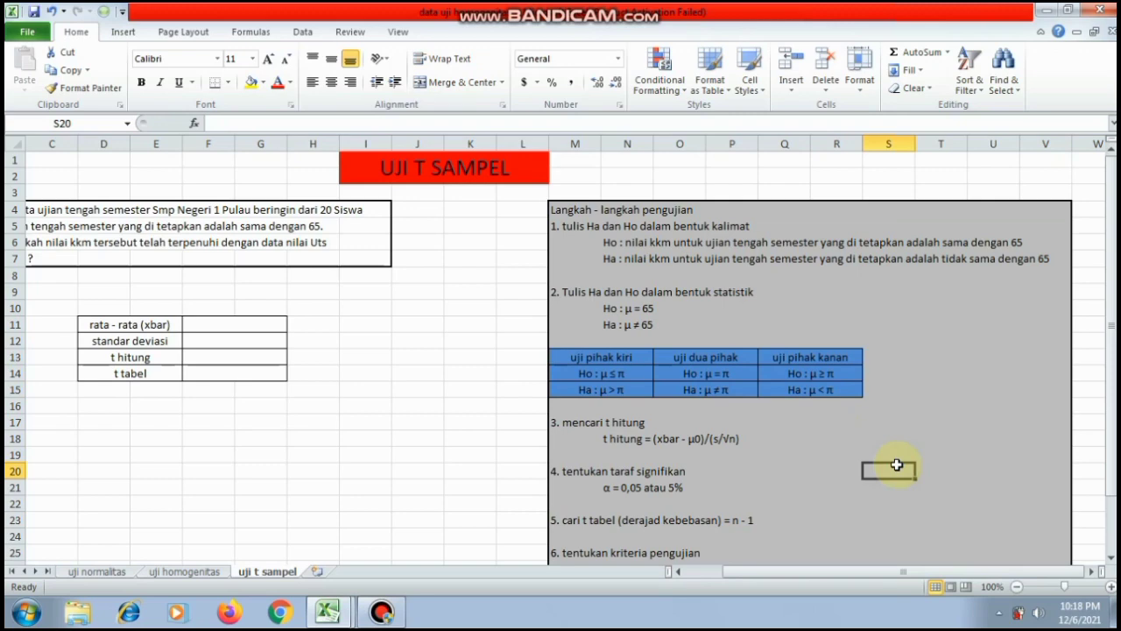
# Step: Examine the remaining testing steps on the t-test sheet, from the t hitung formula through the significance level to the decision criteria
pyautogui.press('Down')
pyautogui.press('Down')
pyautogui.press('Down')
pyautogui.press('Down')
pyautogui.press('Down')
pyautogui.press('Down')
pyautogui.press('Down')
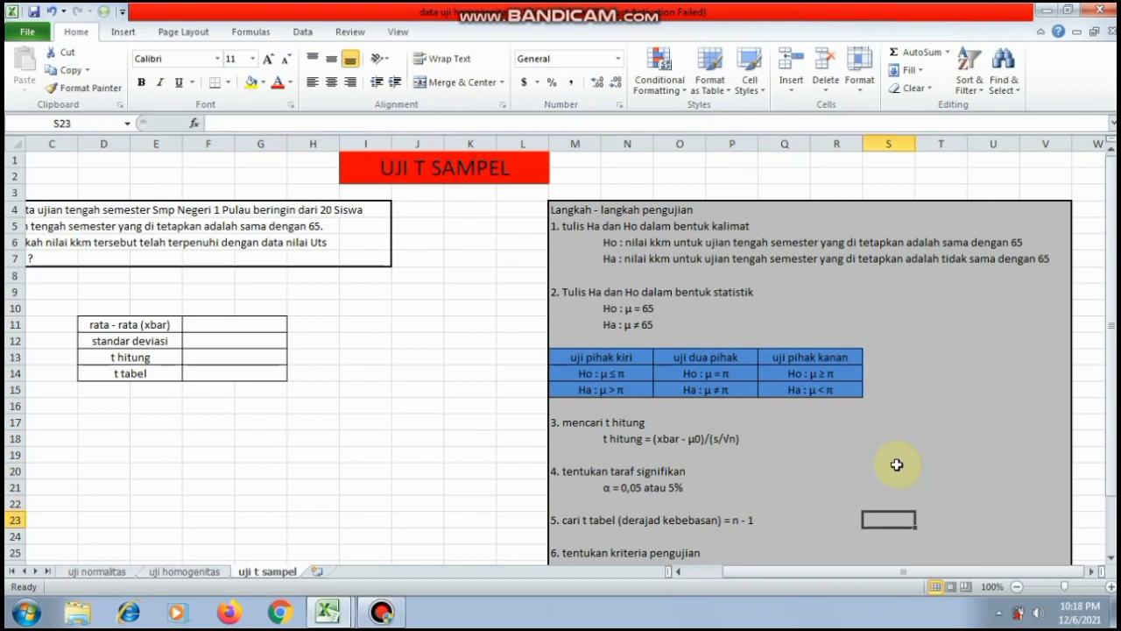
pyautogui.press('Down')
pyautogui.press('Down')
pyautogui.press('Down')
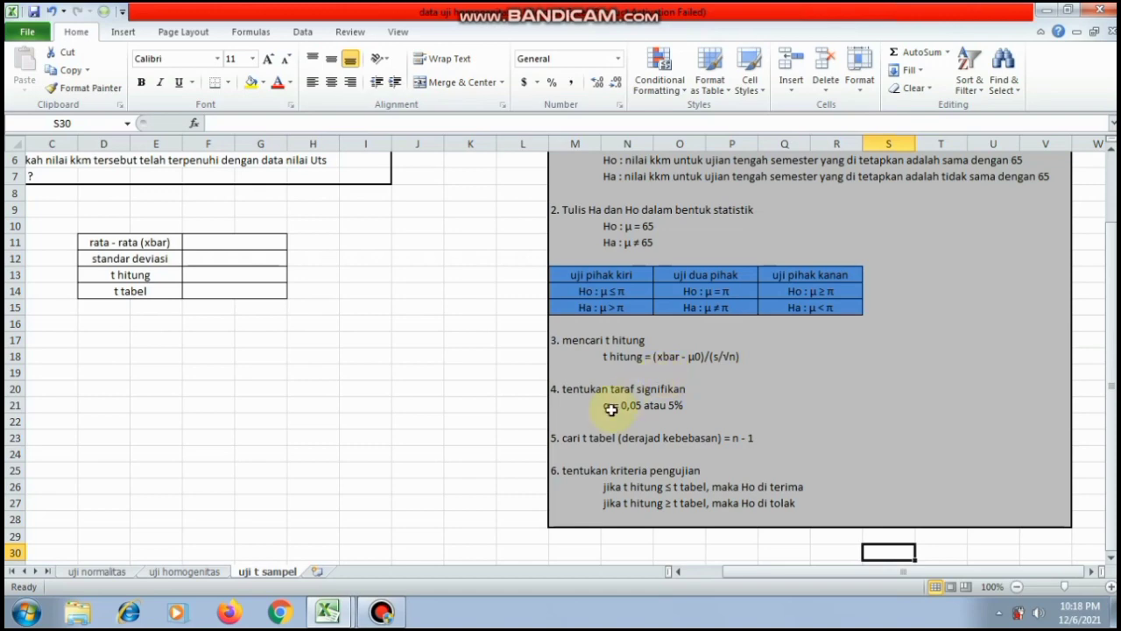
# Step: Review the problem statement, the UTS scores of the 20 students and the empty results table
pyautogui.press('Up')
pyautogui.press('Up')
pyautogui.press('Up')
pyautogui.press('Up')
pyautogui.press('Up')
pyautogui.press('Up')
pyautogui.press('Up')
pyautogui.press('Up')
pyautogui.press('Up')
pyautogui.press('Up')
pyautogui.press('Up')
pyautogui.press('Up')
pyautogui.press('Up')
pyautogui.press('Up')
pyautogui.press('Up')
pyautogui.press('Up')
pyautogui.press('Up')
pyautogui.press('Up')
pyautogui.press('Up')
pyautogui.press('Up')
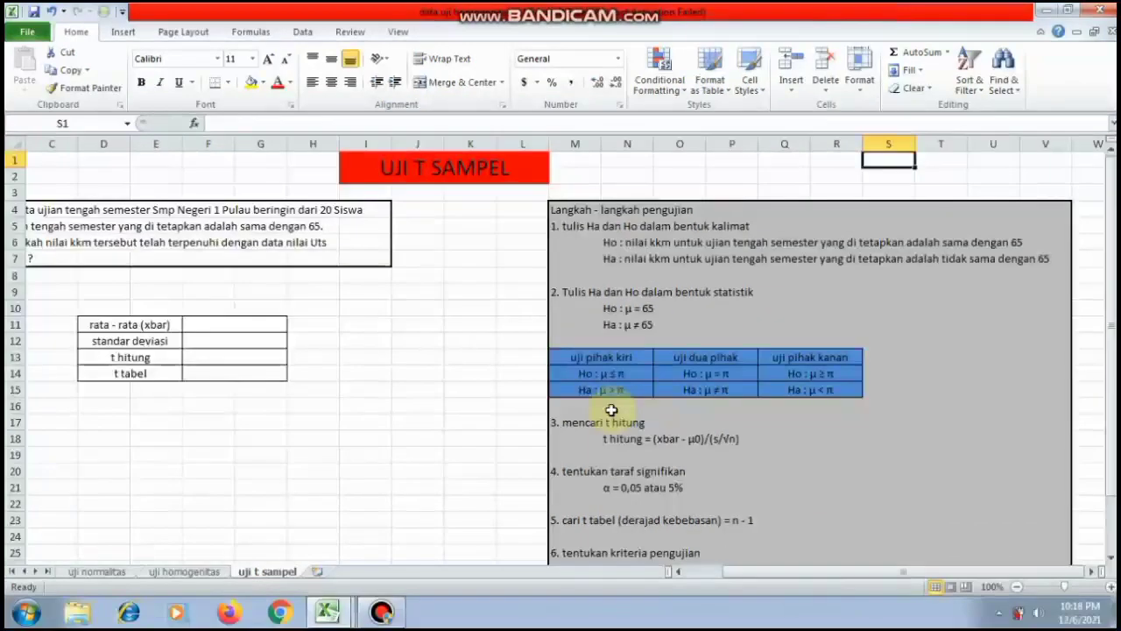
pyautogui.press('Left')
pyautogui.press('Left')
pyautogui.press('Left')
pyautogui.press('Left')
pyautogui.press('Left')
pyautogui.press('Left')
pyautogui.press('Left')
pyautogui.press('Left')
pyautogui.press('Left')
pyautogui.press('Left')
pyautogui.press('Left')
pyautogui.press('Left')
pyautogui.press('Left')
pyautogui.press('Left')
pyautogui.press('Left')
pyautogui.press('Left')
pyautogui.press('Left')
pyautogui.press('Left')
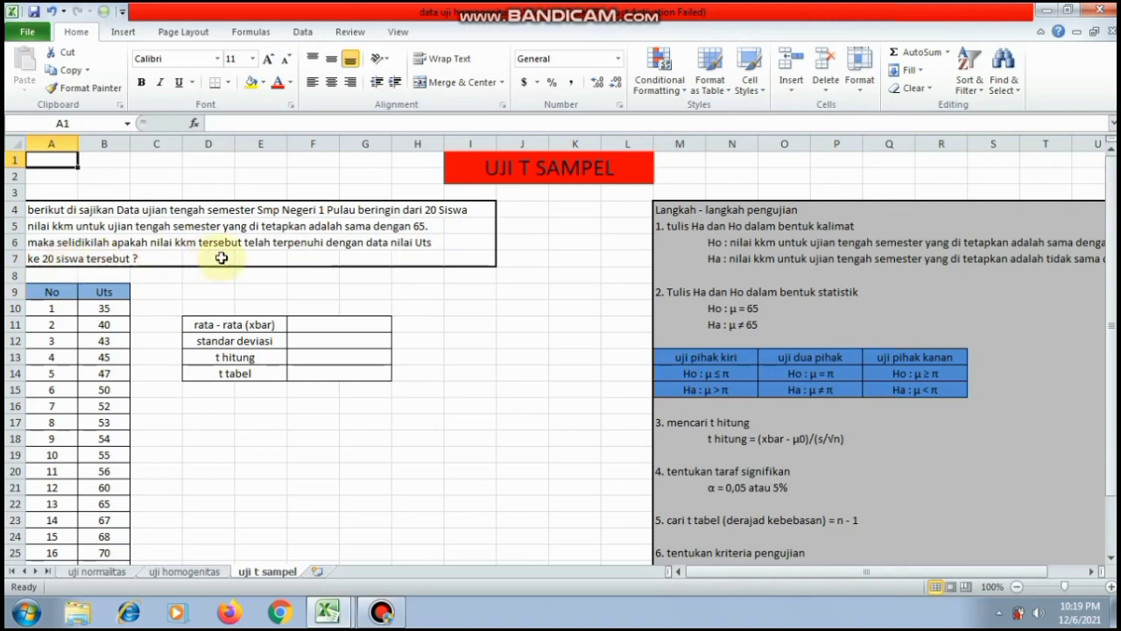
pyautogui.moveTo(1112, 263); pyautogui.dragTo(1112, 273)
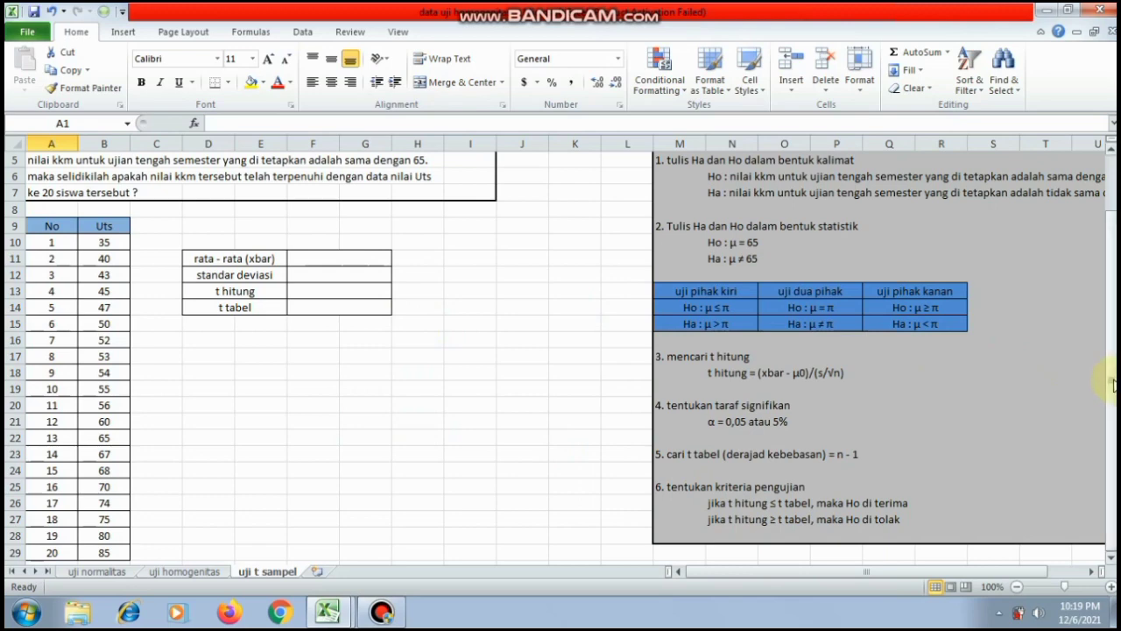
pyautogui.moveTo(1111, 382); pyautogui.dragTo(1109, 273)
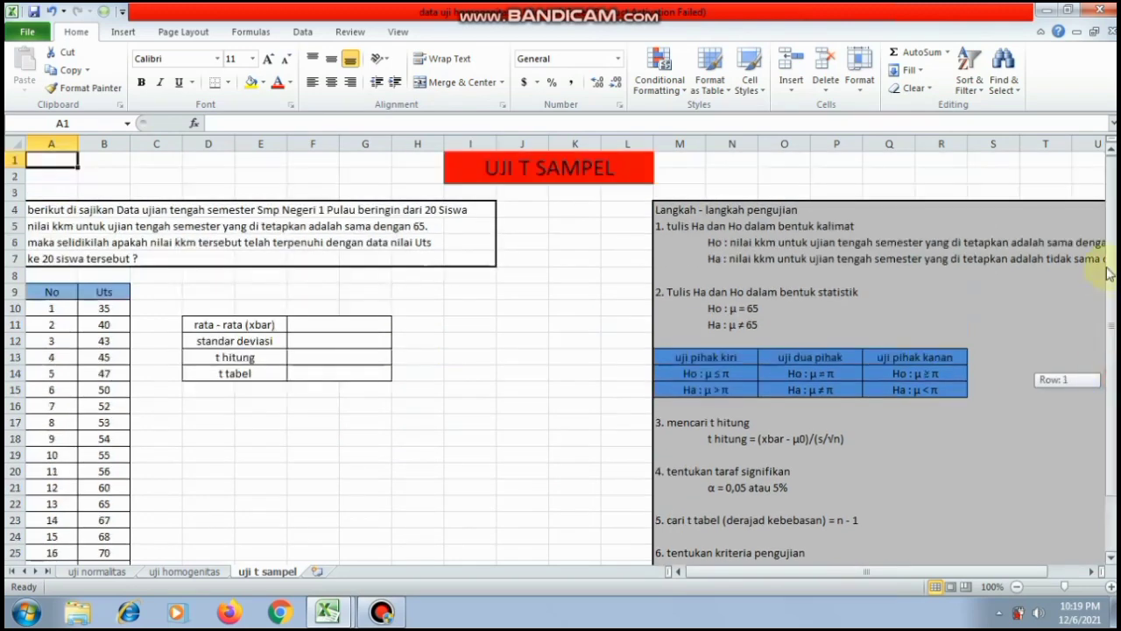
# Step: Calculate the mean UTS score in the rata - rata (xbar) cell F11 with =AVERAGE(B10:B29)
pyautogui.click(299, 322)
pyautogui.doubleClick(299, 322)
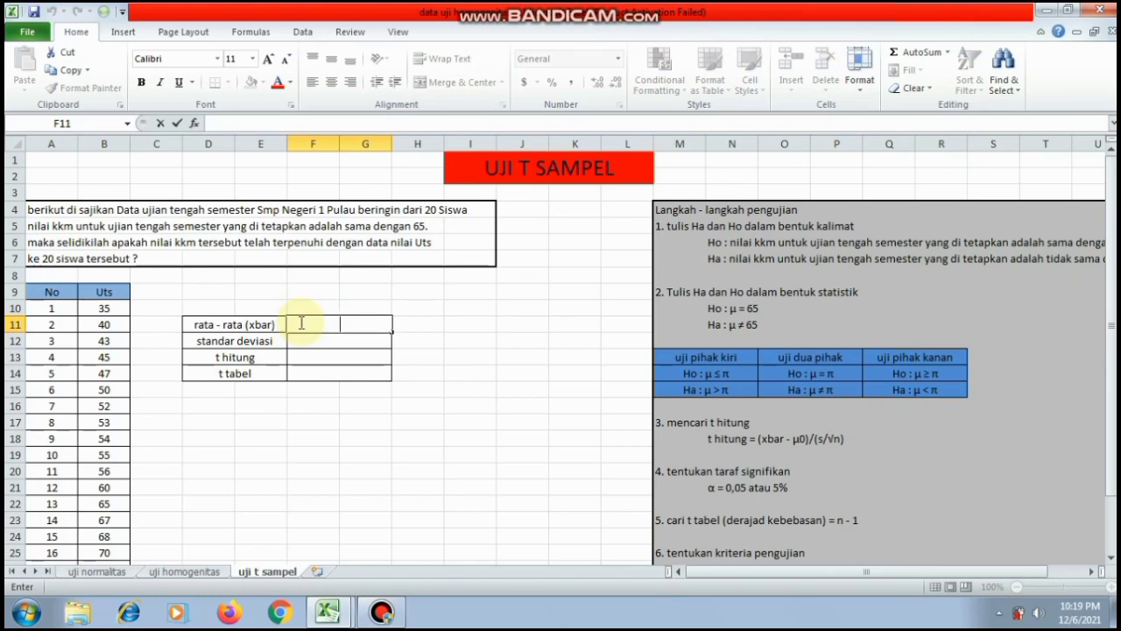
pyautogui.write('=a')
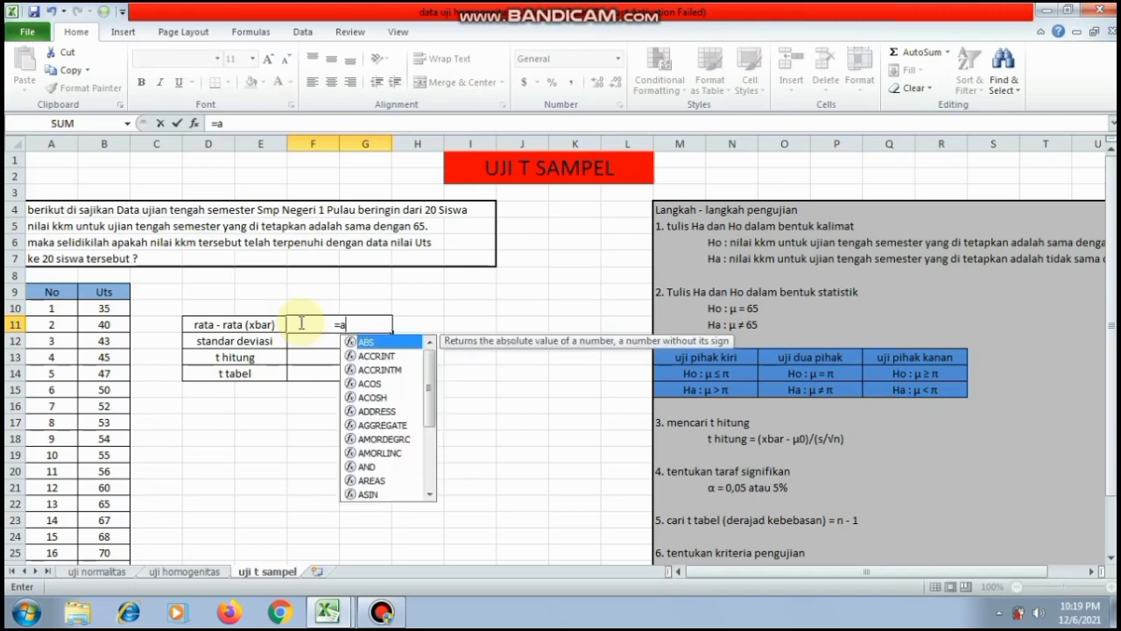
pyautogui.write('v')
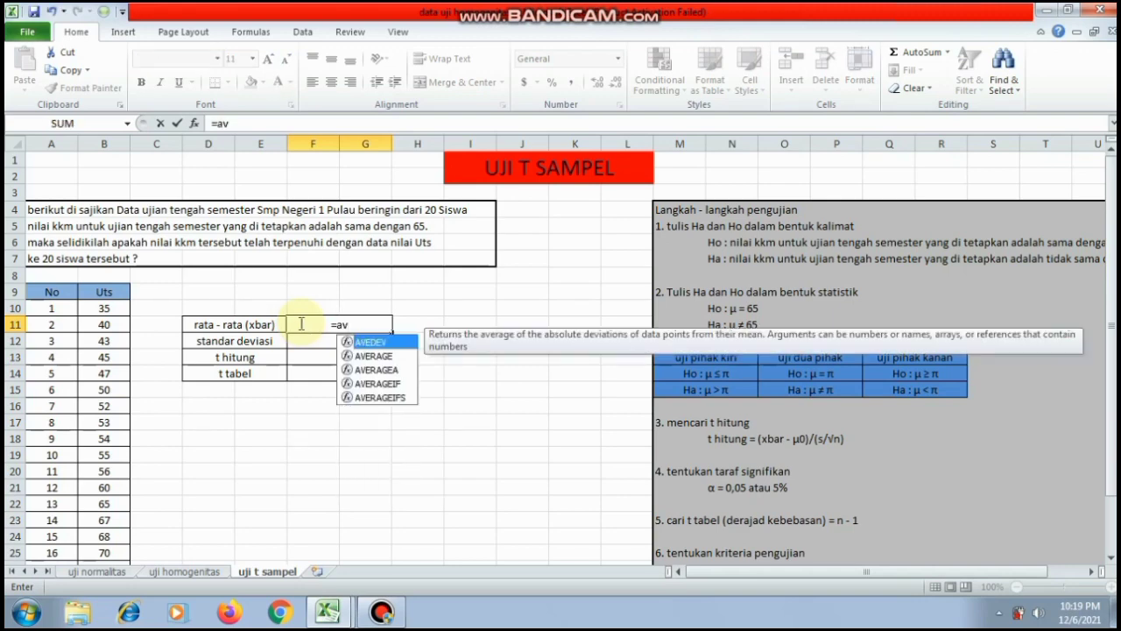
pyautogui.doubleClick(368, 356)
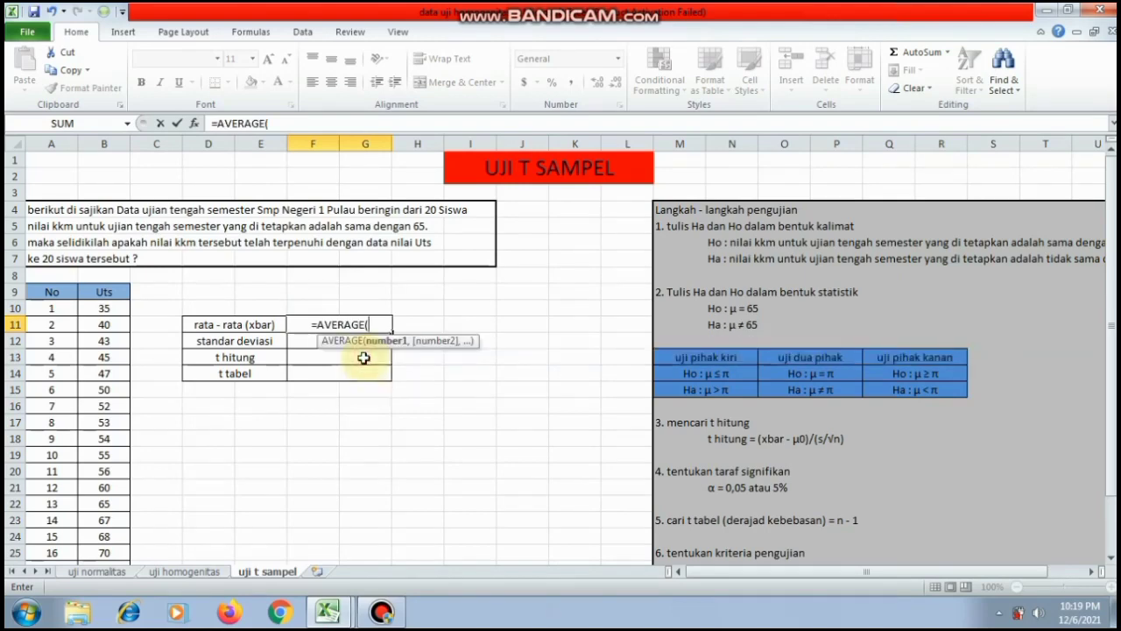
pyautogui.moveTo(104, 309); pyautogui.dragTo(105, 536)
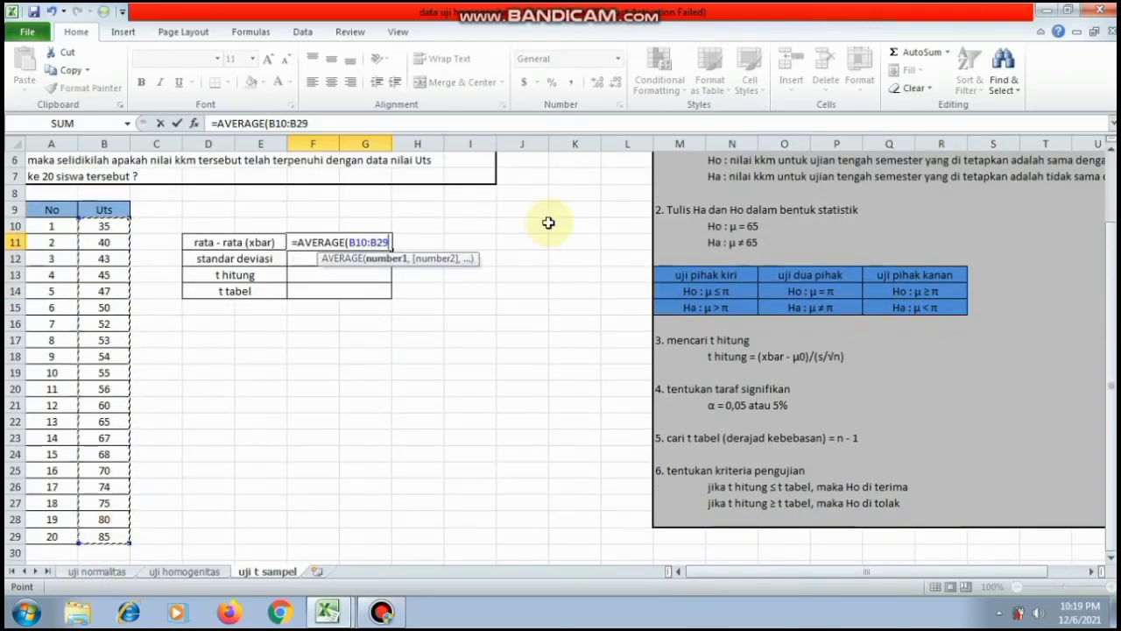
pyautogui.write(')')
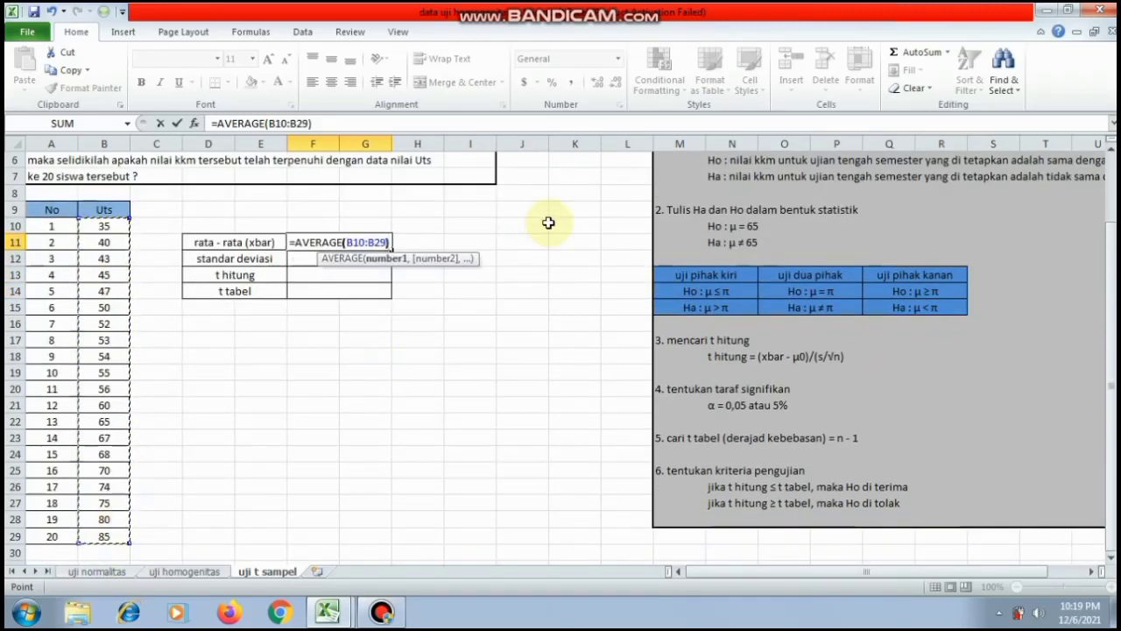
pyautogui.press('Return')
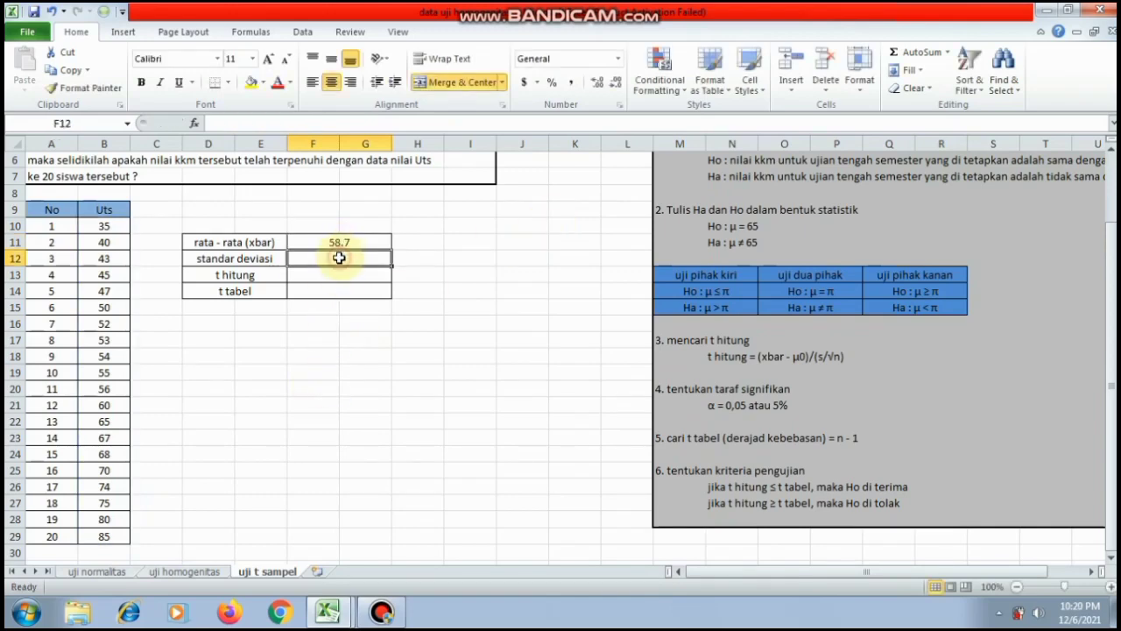
# Step: Calculate the sample standard deviation of the UTS scores in cell F12 with =STDEV.S(B10:B29)
pyautogui.write('=')
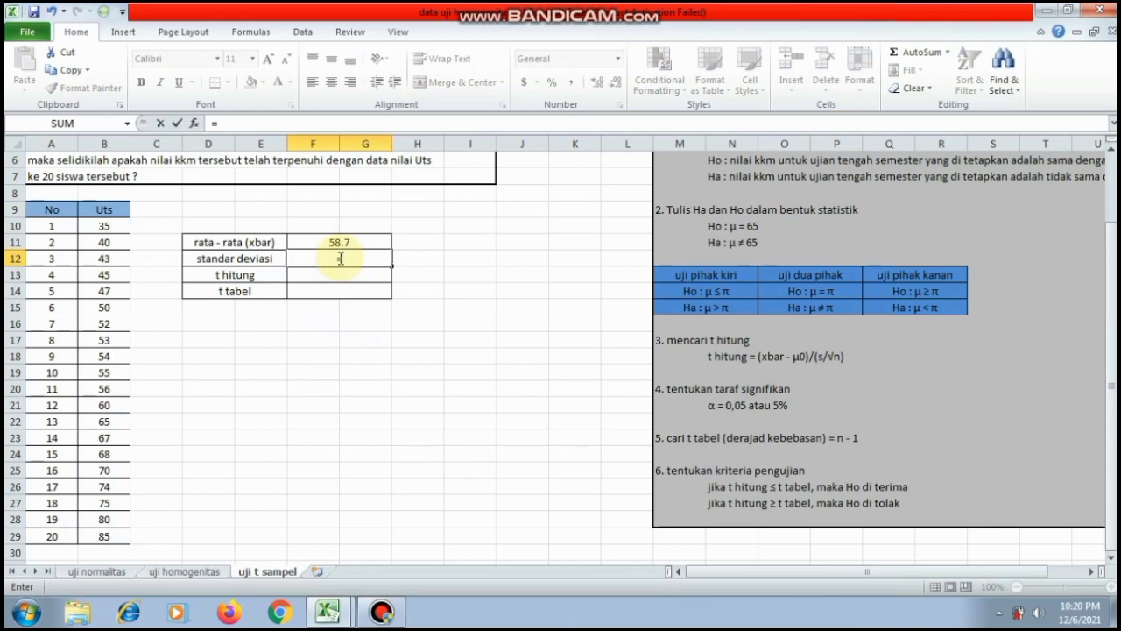
pyautogui.write('st')
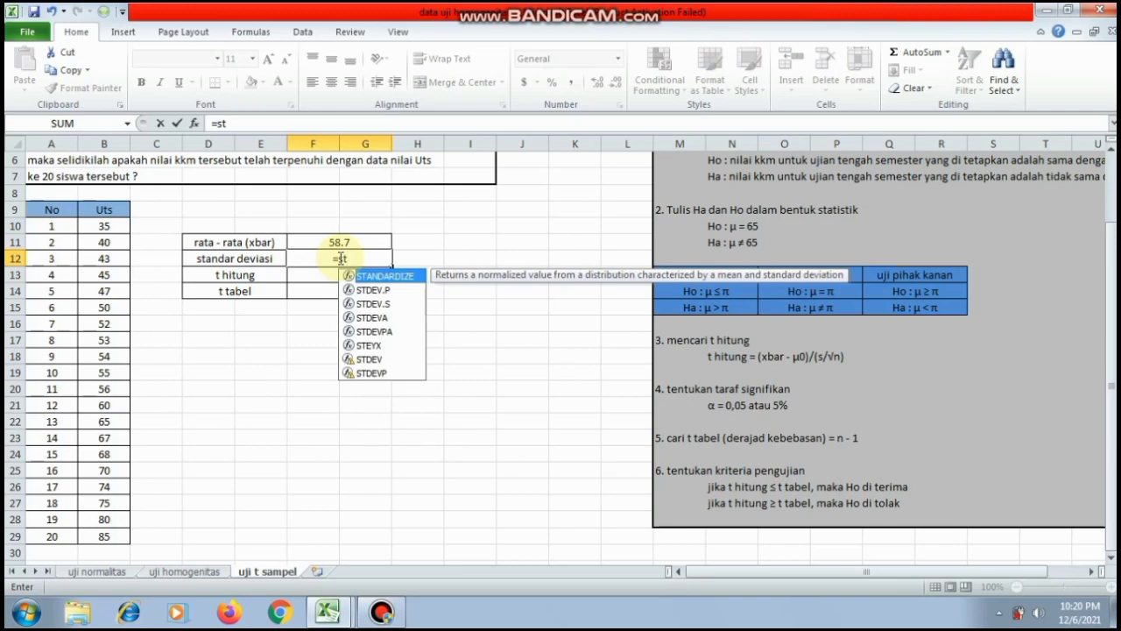
pyautogui.doubleClick(389, 304)
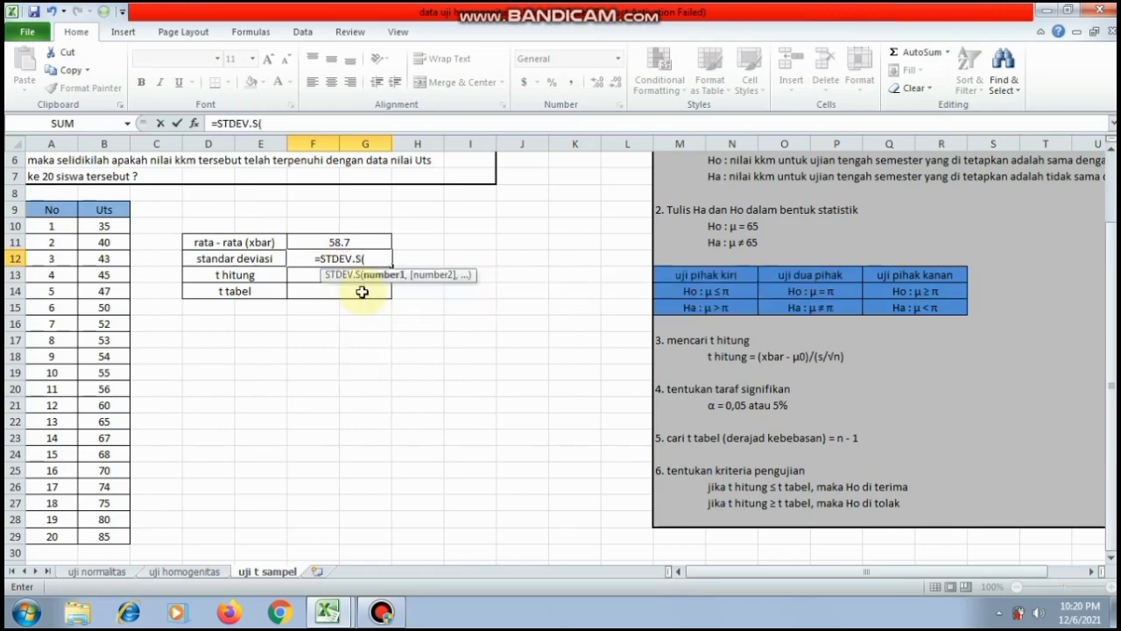
pyautogui.moveTo(105, 225); pyautogui.dragTo(124, 533)
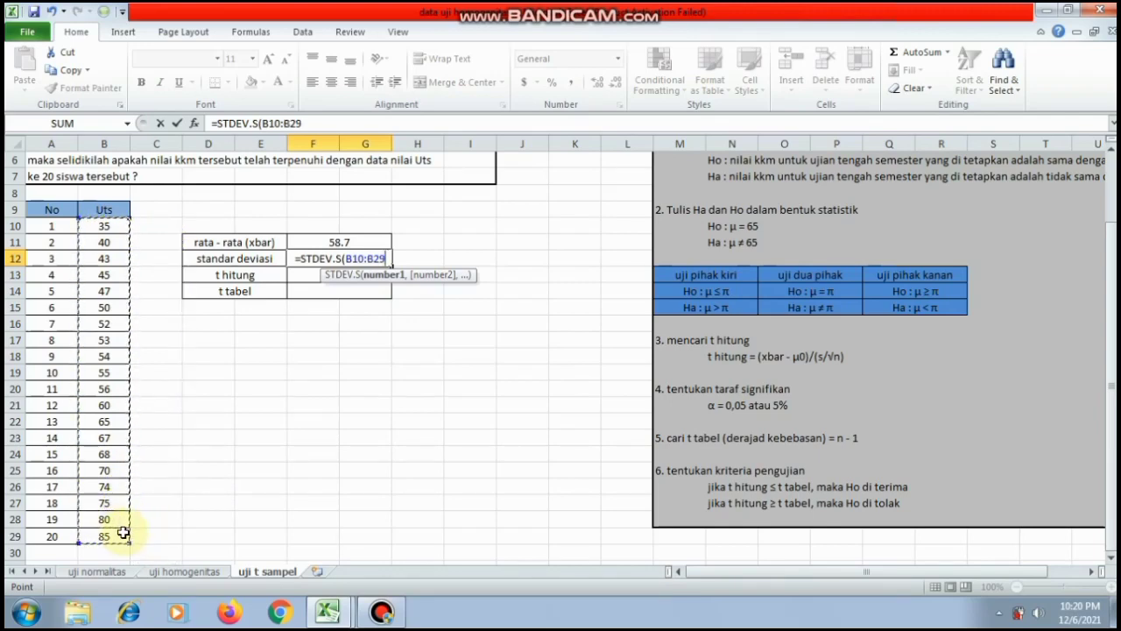
pyautogui.write(')')
pyautogui.press('Return')
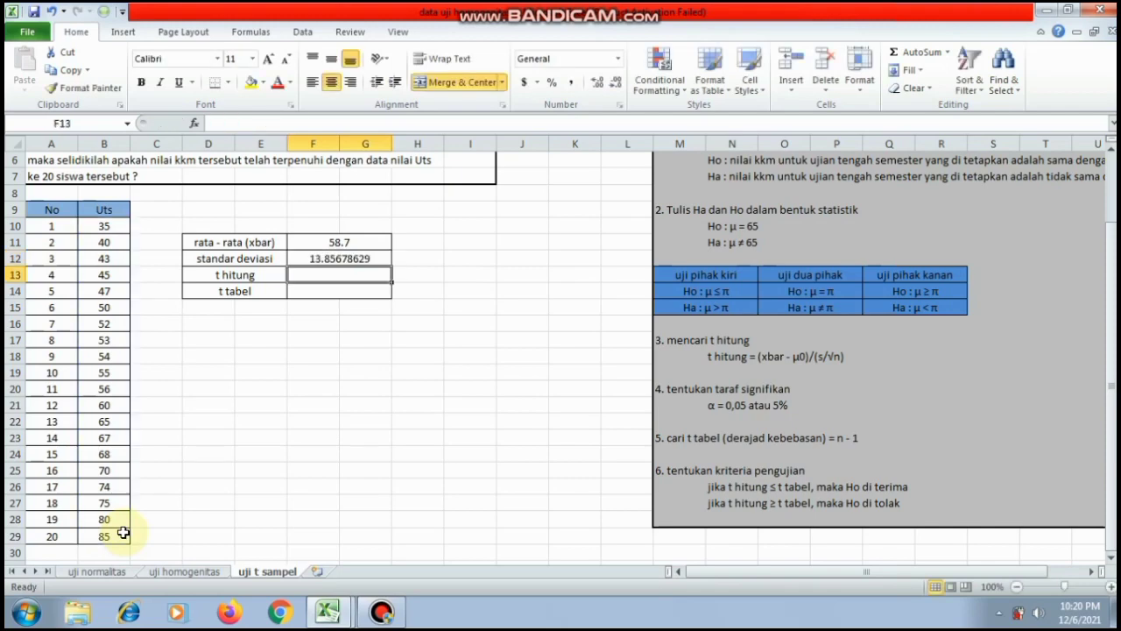
# Step: Calculate the t hitung value in cell F13 with =(F11-65)/(F12/(ABS(20)))
pyautogui.click(339, 275)
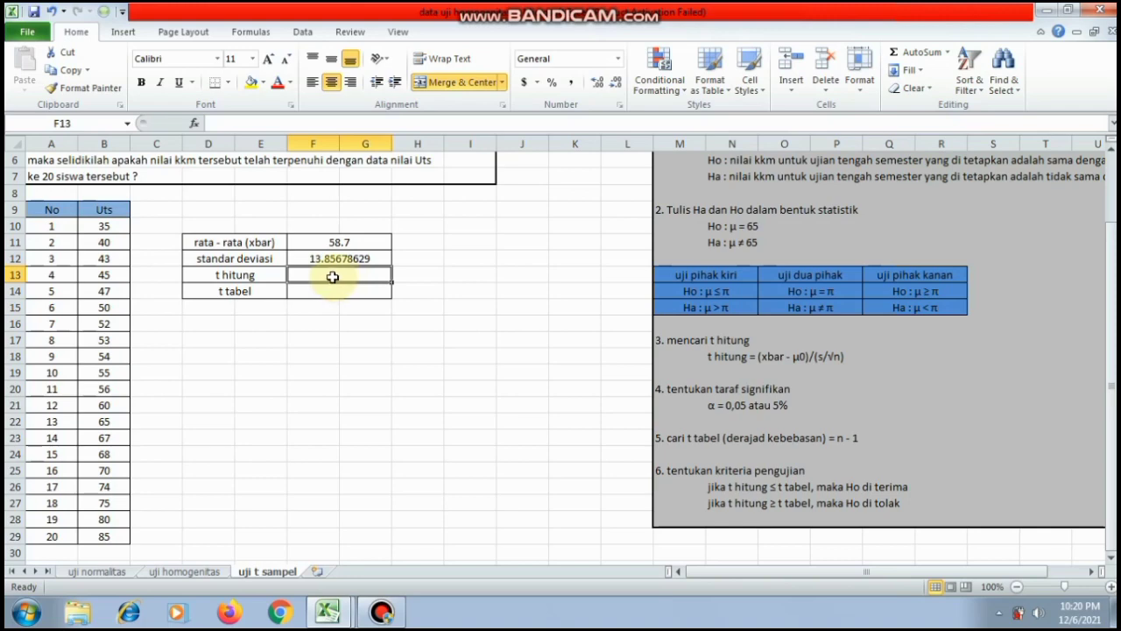
pyautogui.doubleClick(332, 276)
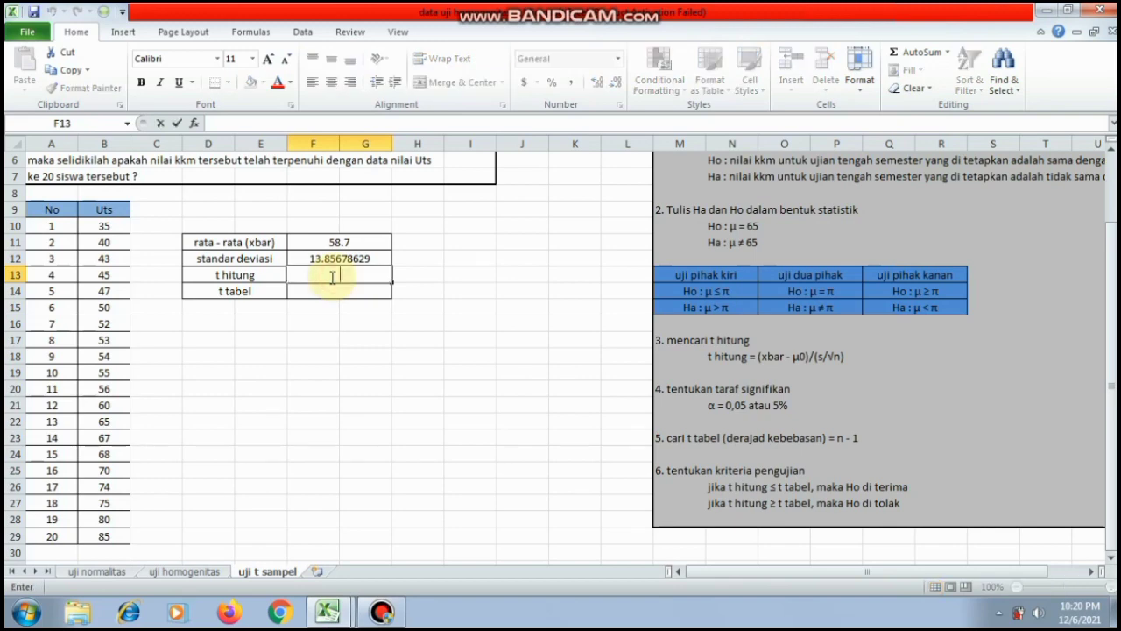
pyautogui.write('=')
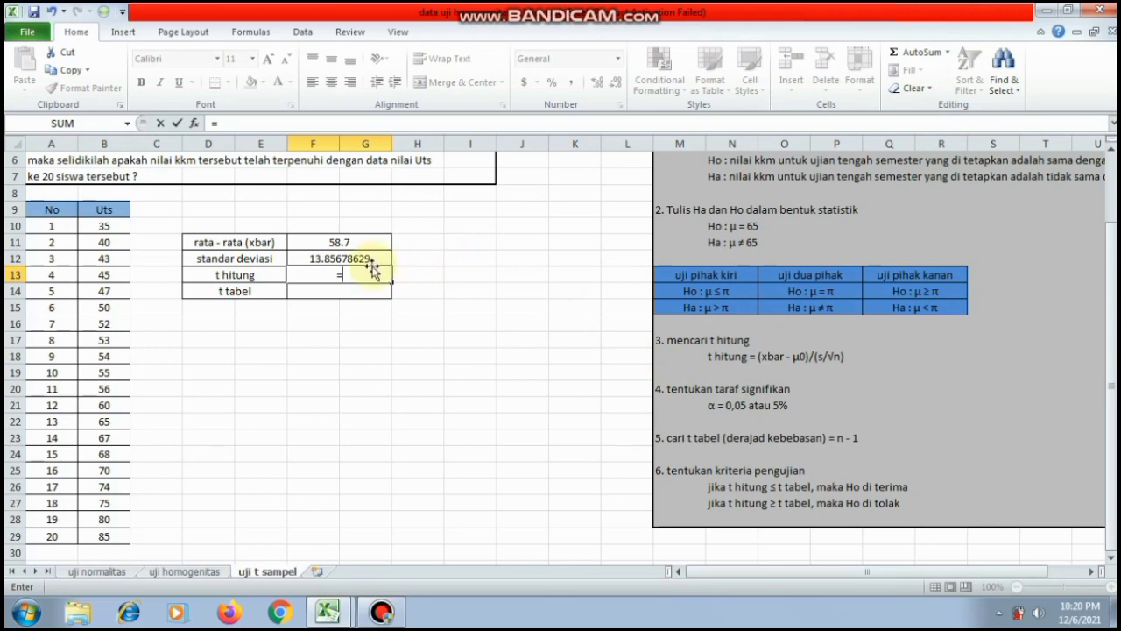
pyautogui.write('(')
pyautogui.click(363, 244)
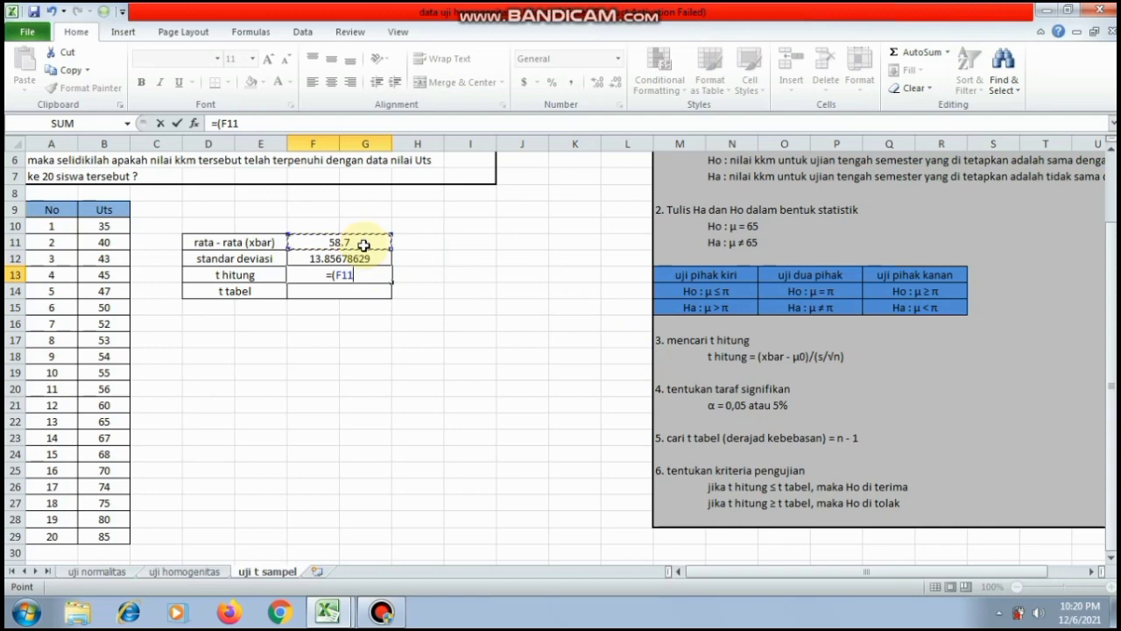
pyautogui.write('-')
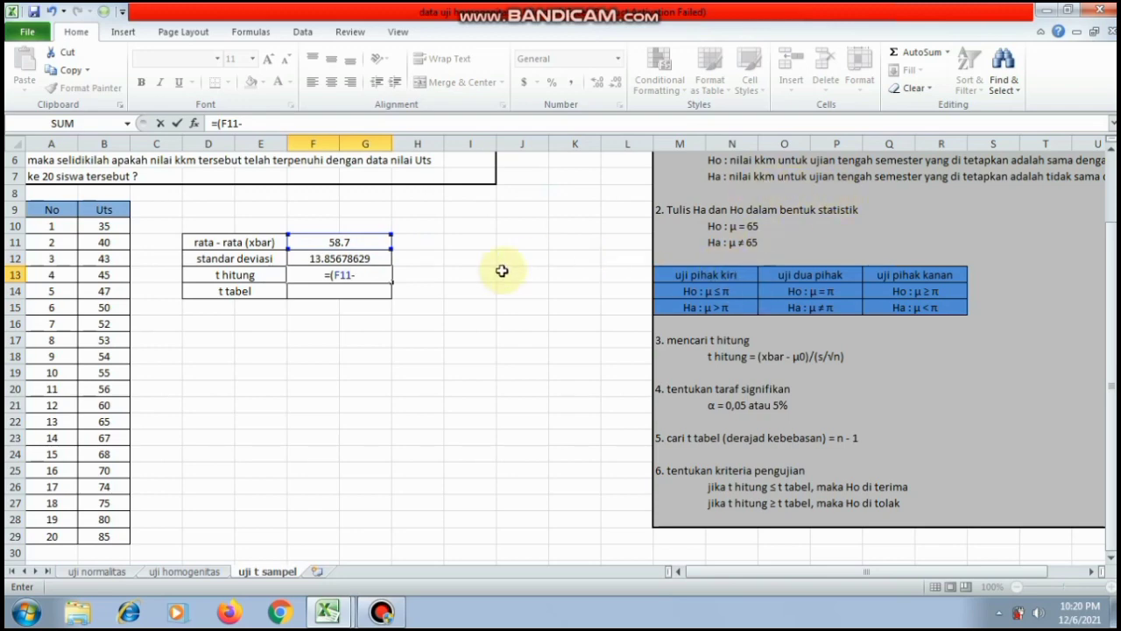
pyautogui.write('65)/(')
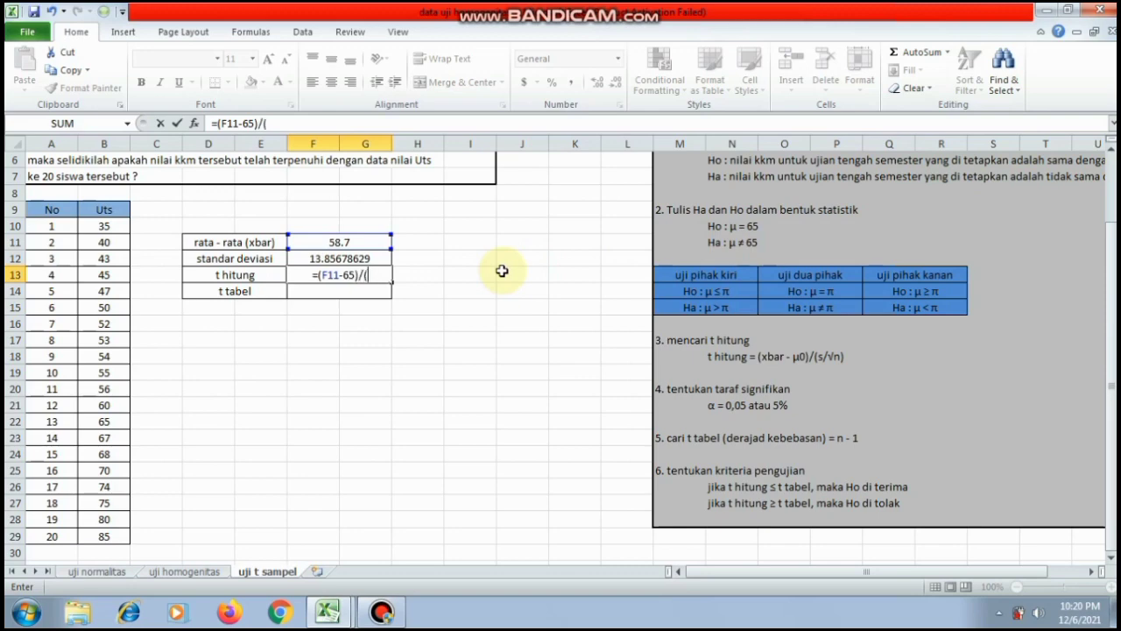
pyautogui.click(365, 258)
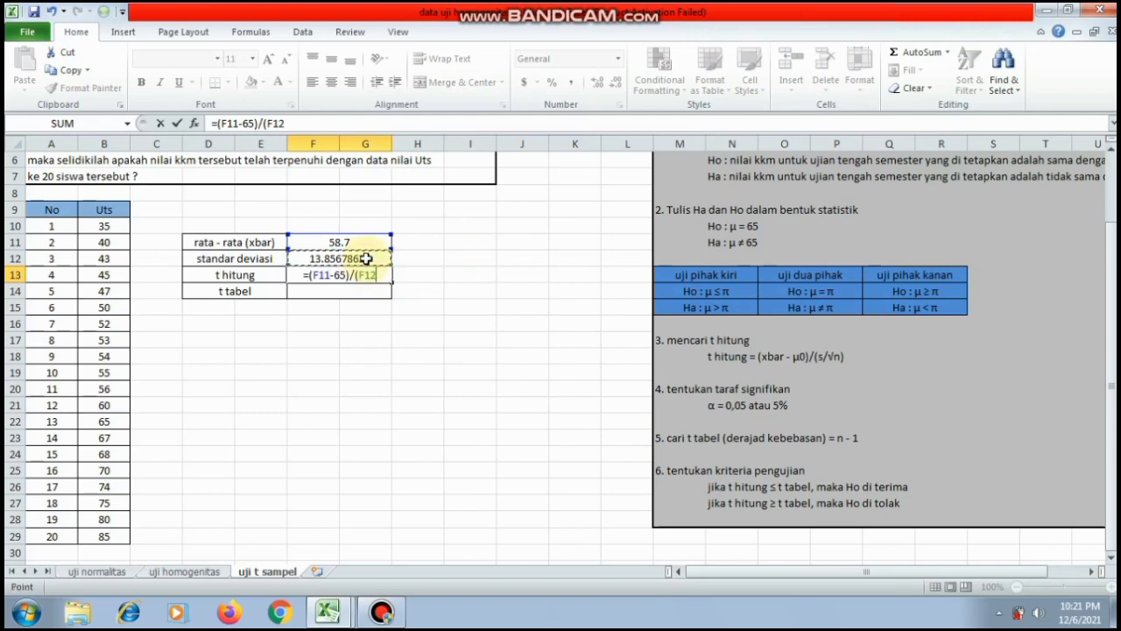
pyautogui.write('/')
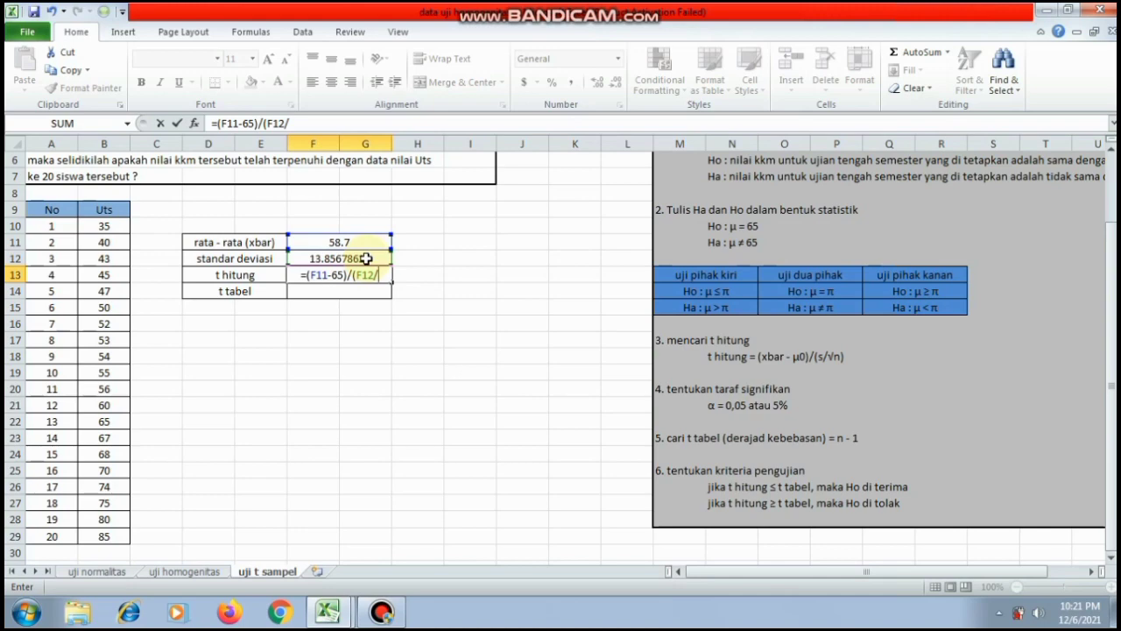
pyautogui.write('(')
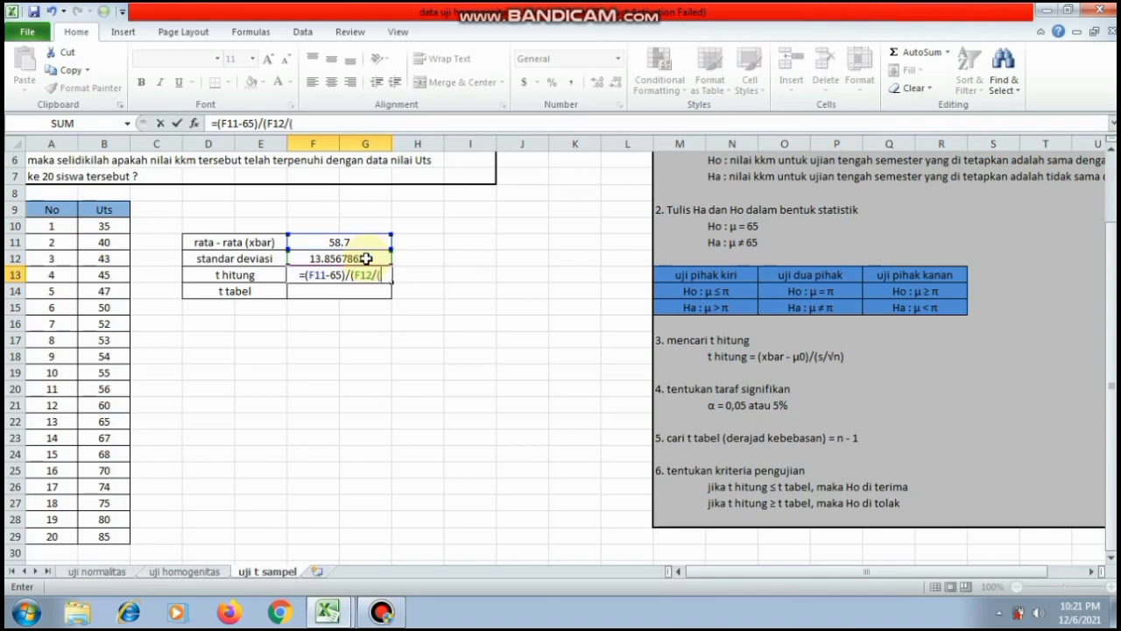
pyautogui.write('ab')
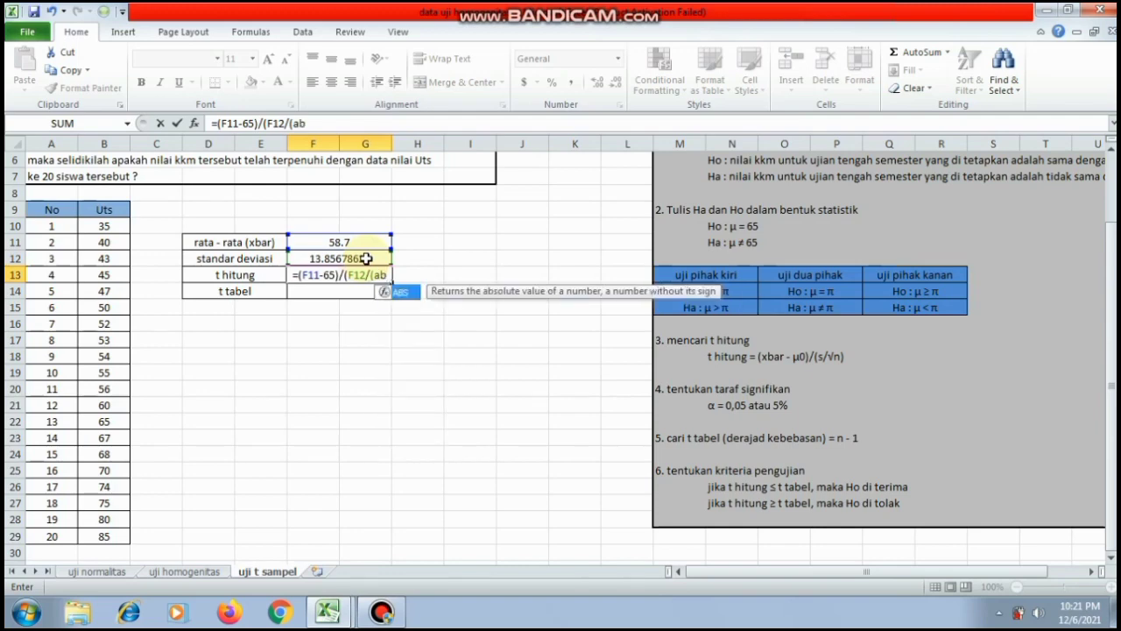
pyautogui.doubleClick(403, 292)
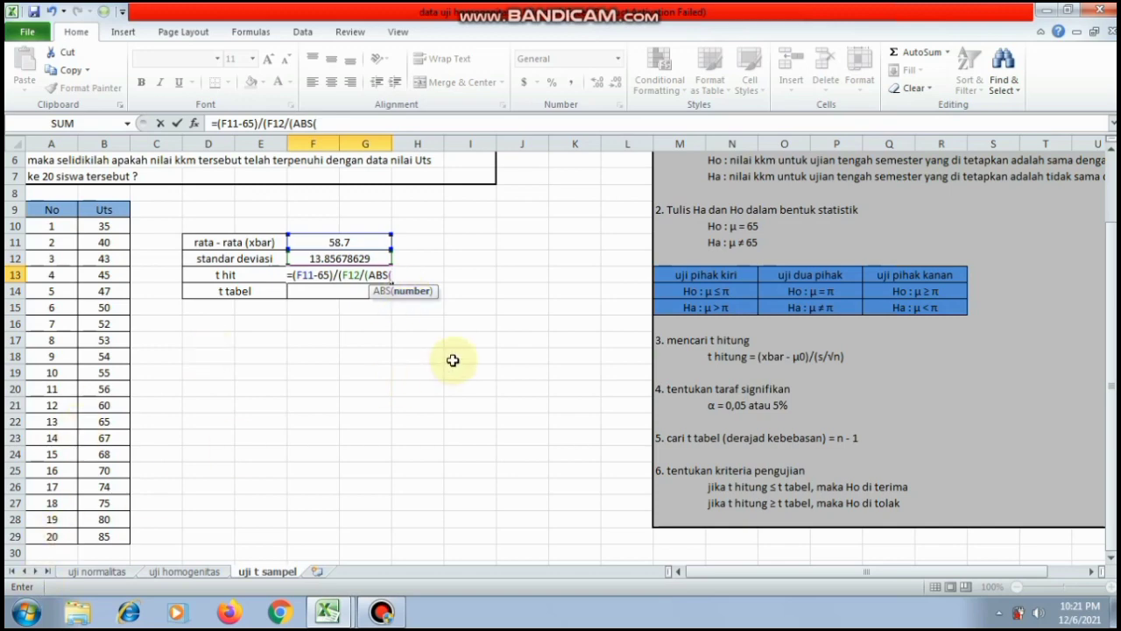
pyautogui.write('20')
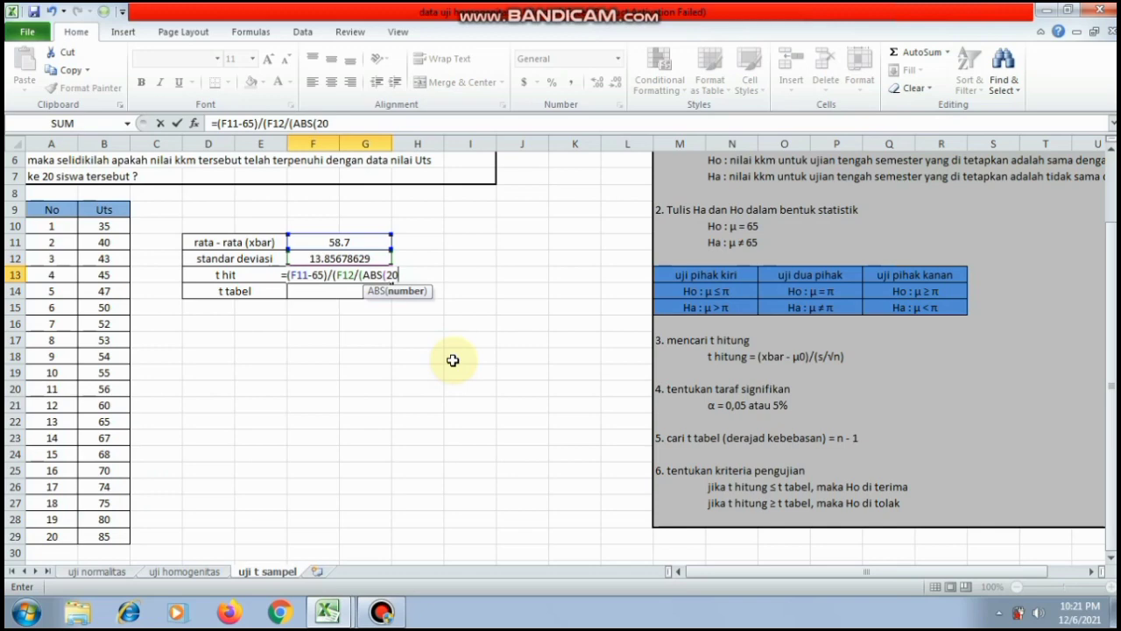
pyautogui.write(')')
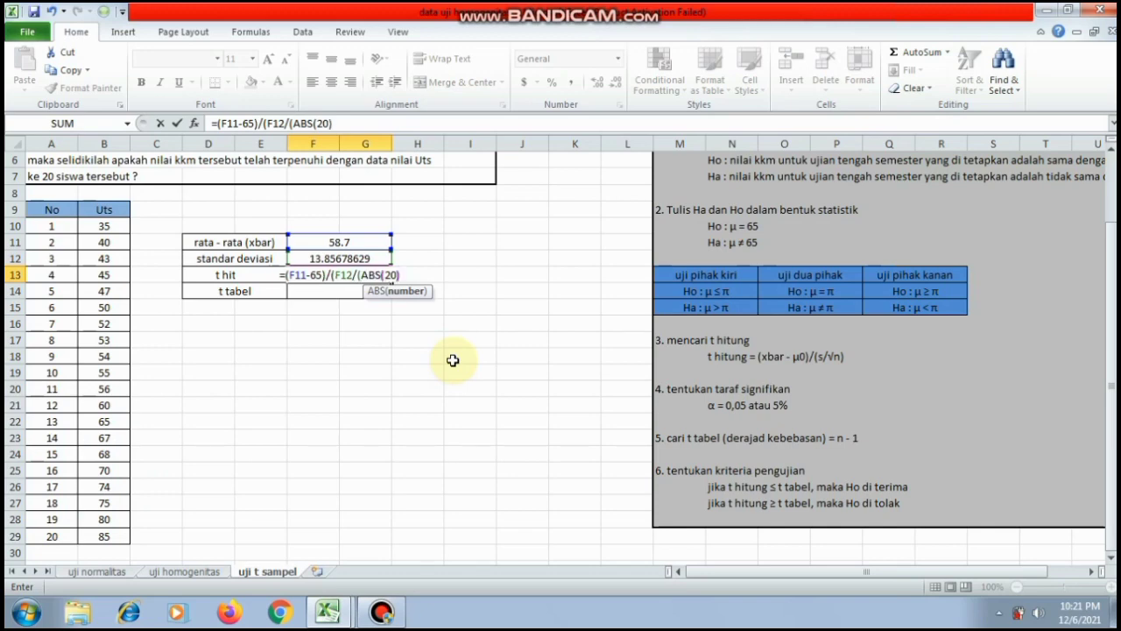
pyautogui.write(')')
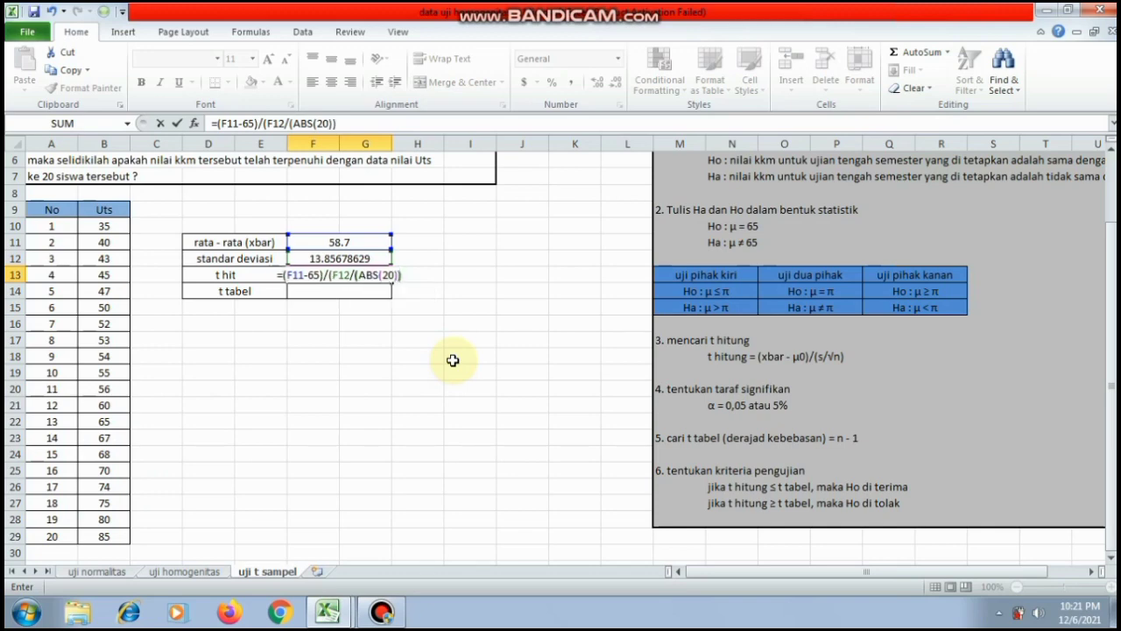
pyautogui.write(')')
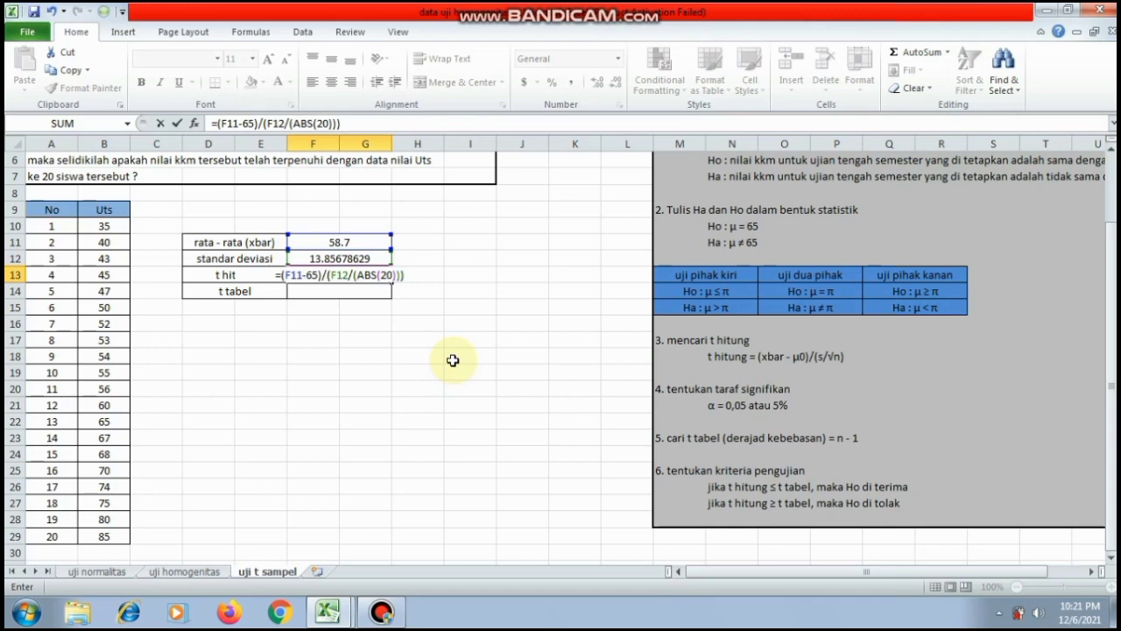
pyautogui.press('Return')
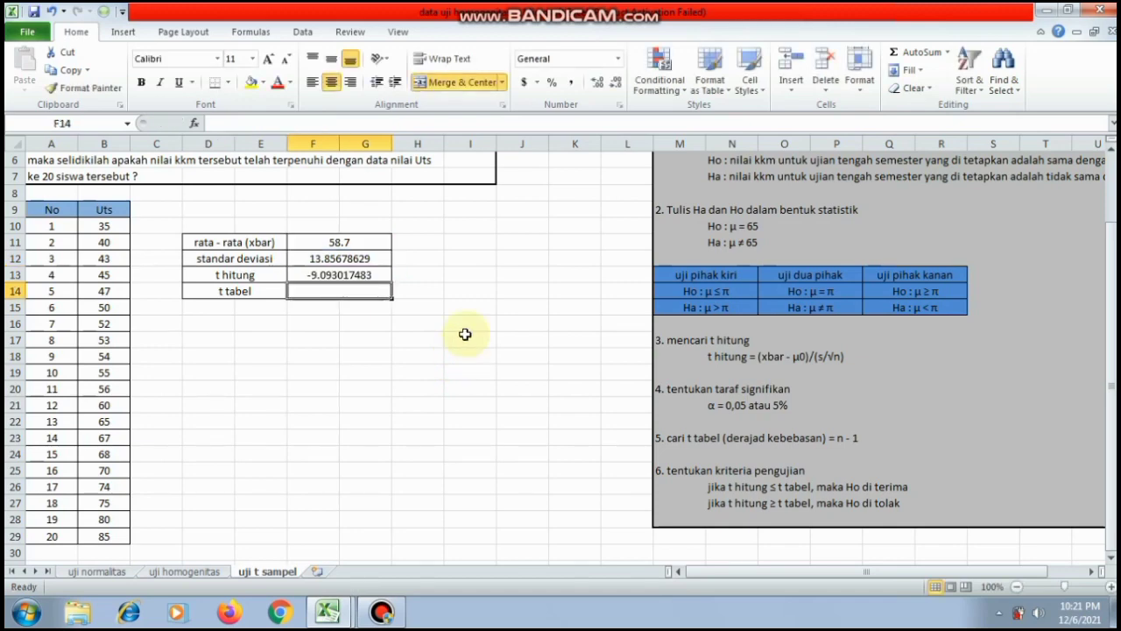
# Step: Start a T.INV formula in the t tabel cell F14
pyautogui.doubleClick(329, 292)
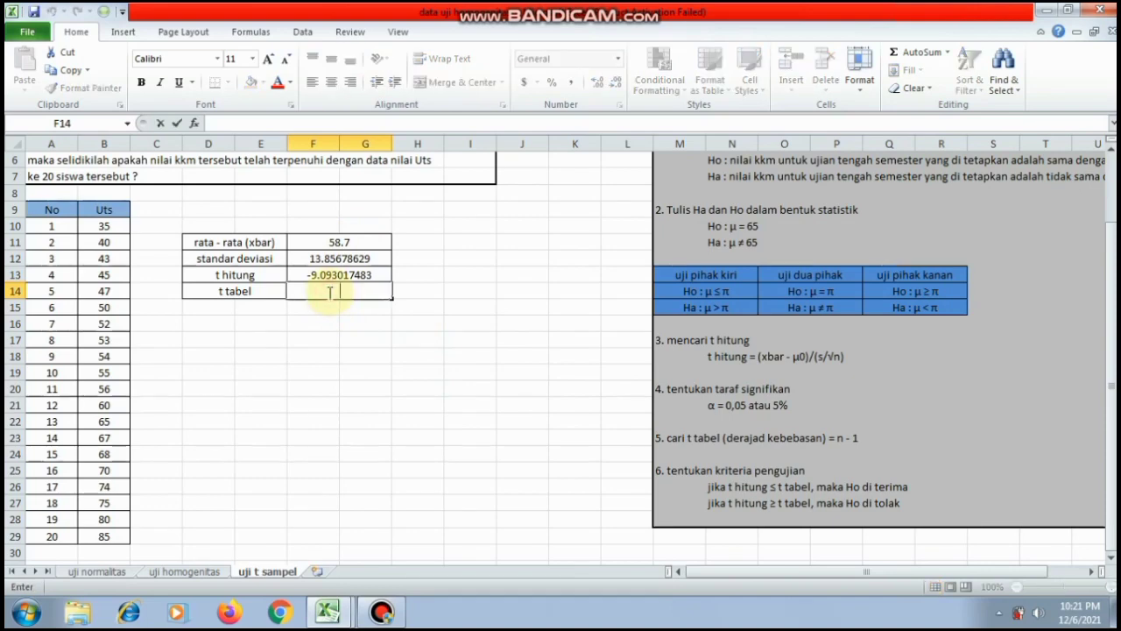
pyautogui.write('=')
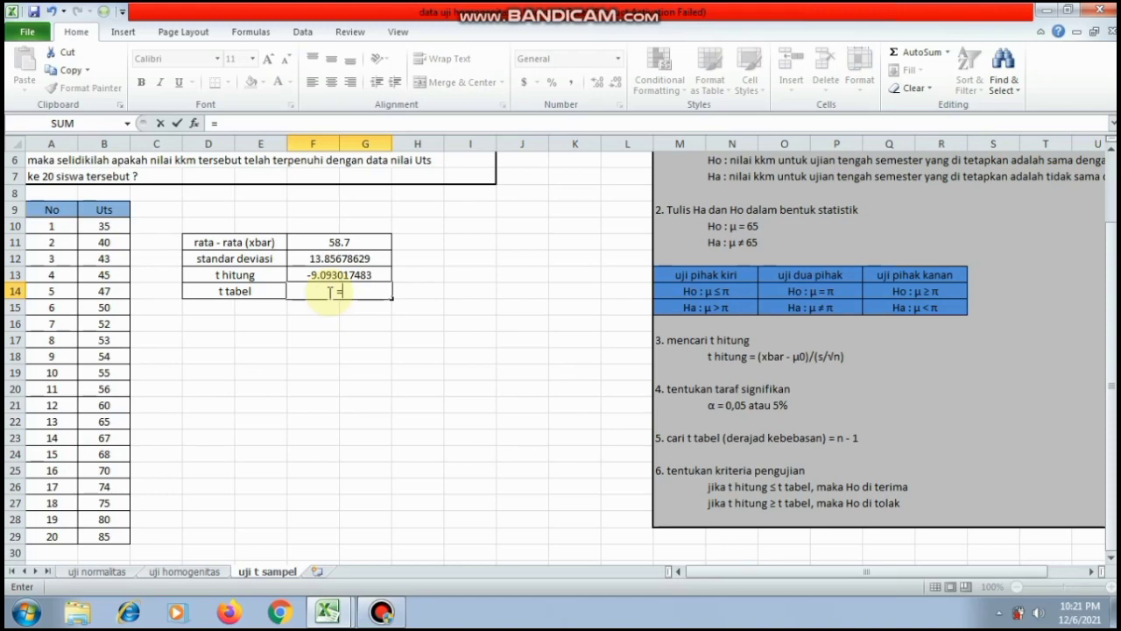
pyautogui.write('t')
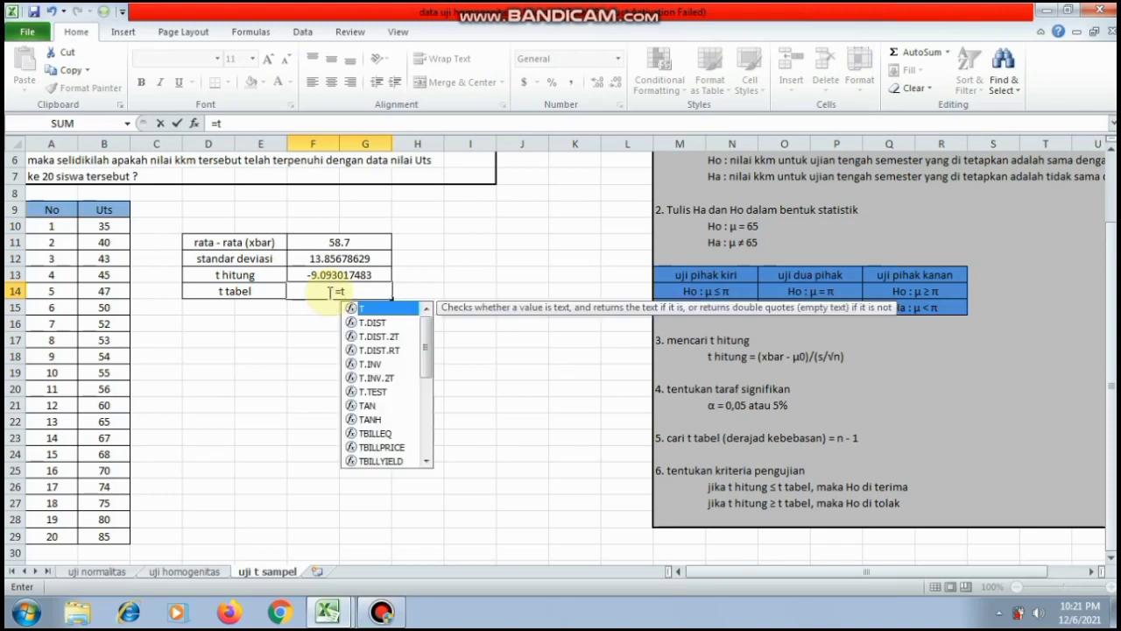
pyautogui.doubleClick(369, 364)
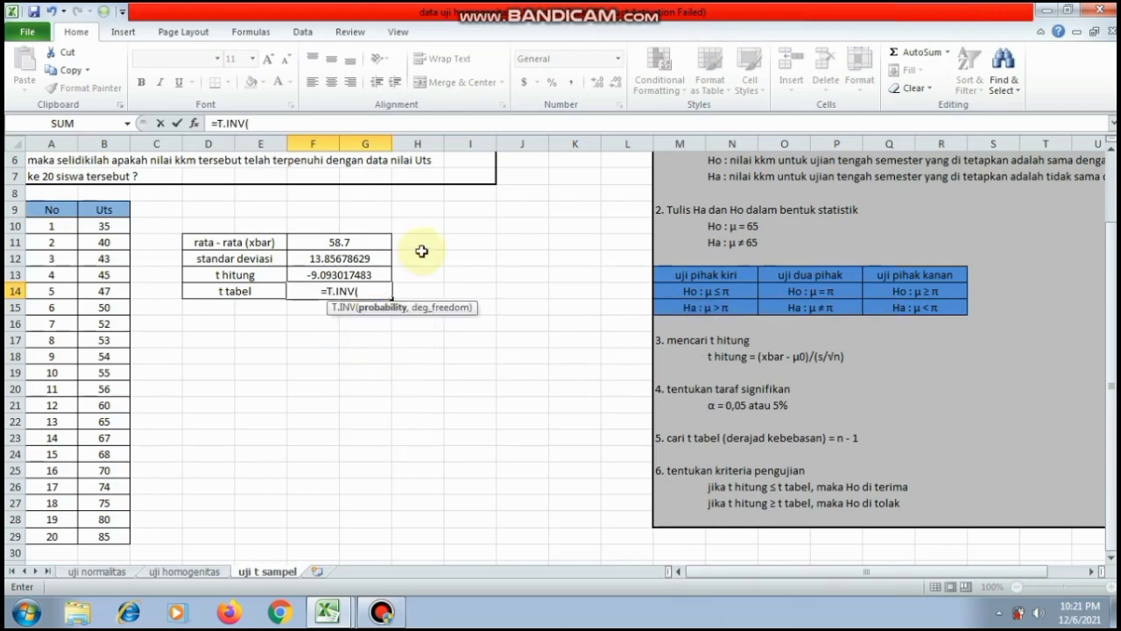
pyautogui.click(585, 8)
pyautogui.click(439, 272)
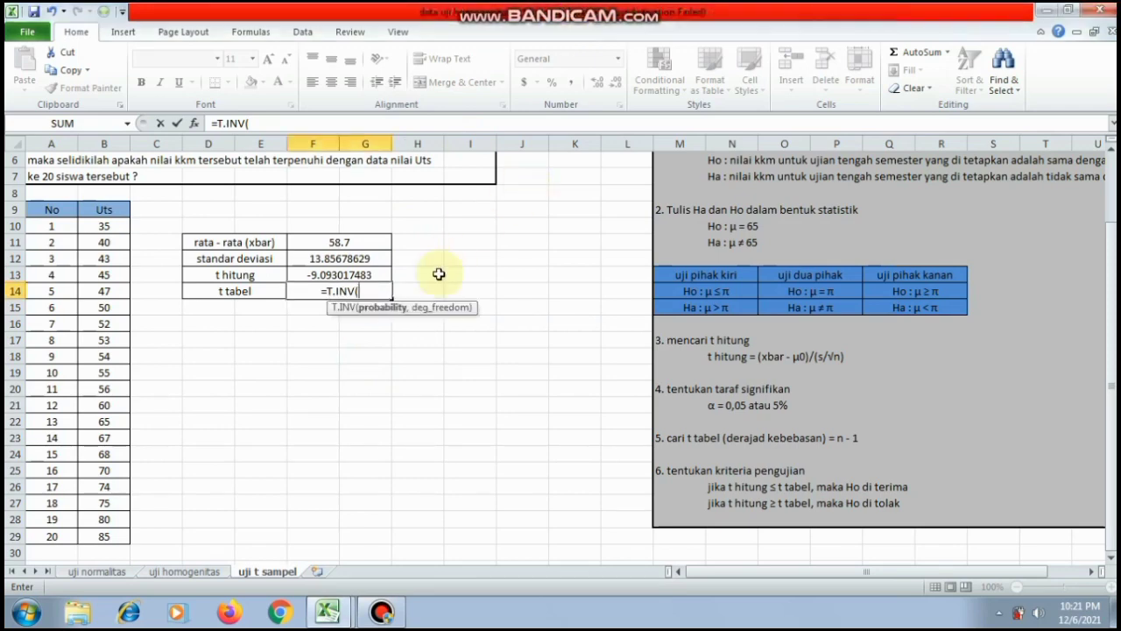
pyautogui.click(359, 291)
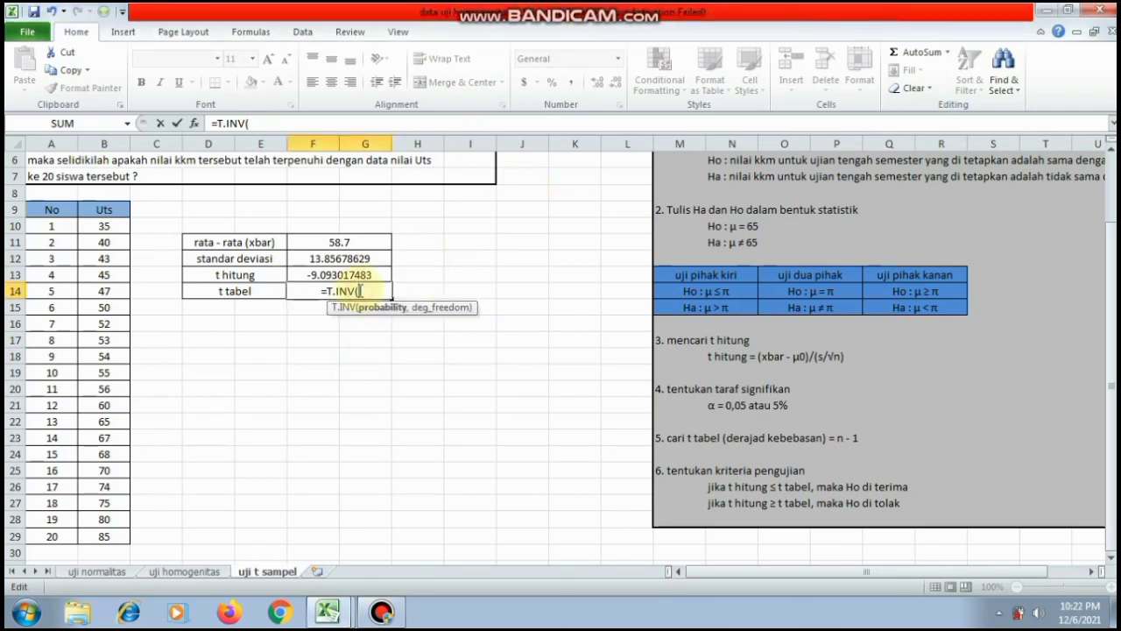